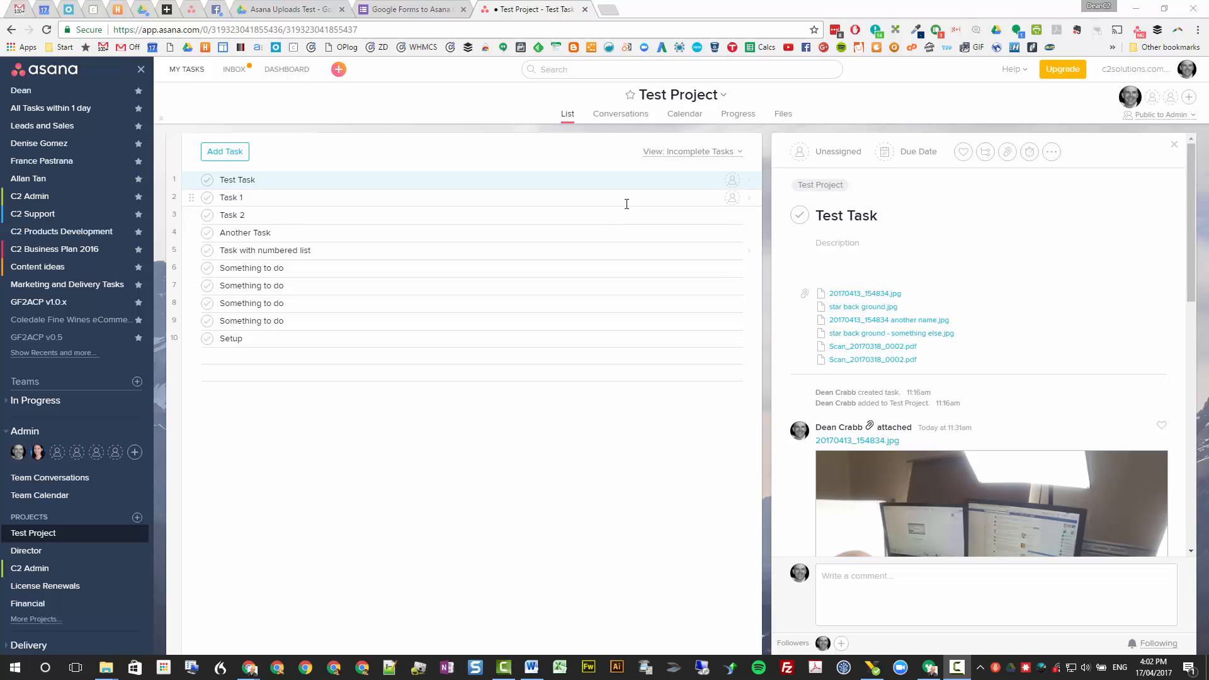
Step: Search Google for "asana keyboard shortcuts" in a new browser tab and open the Asana product guide page on keyboard shortcuts
{"action": "left_click", "coordinate": [606, 10]}
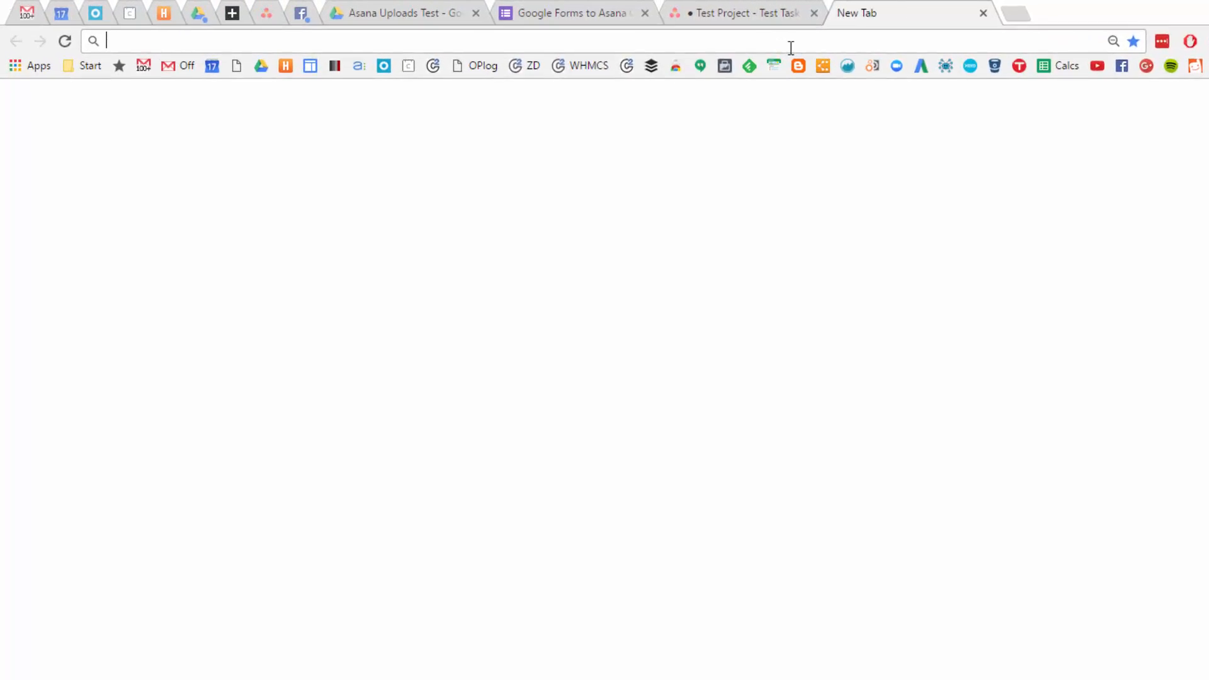
{"action": "type", "text": "asana.com"}
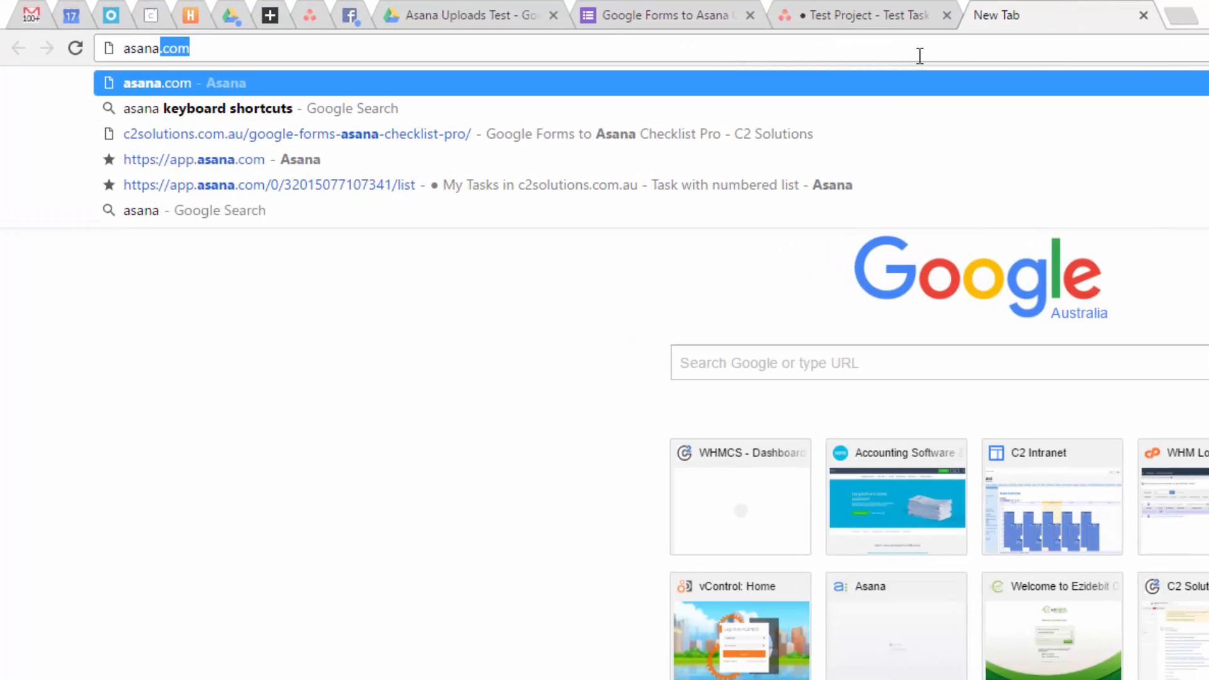
{"action": "key", "text": "Down"}
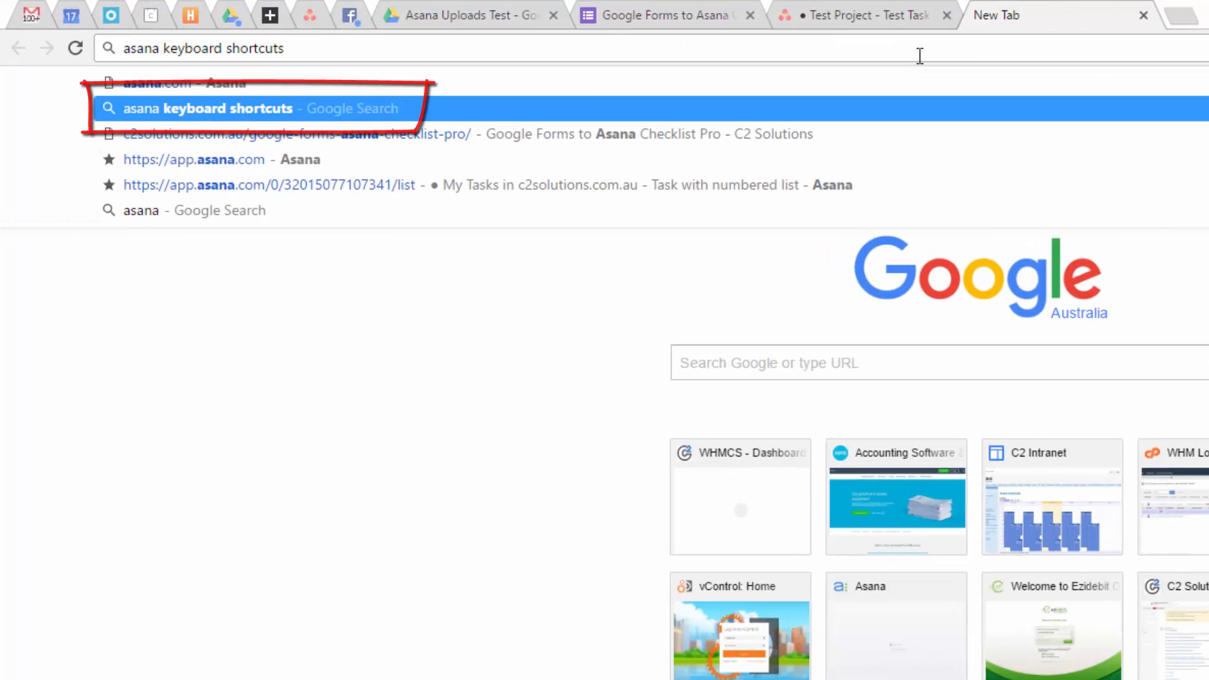
{"action": "key", "text": "Return"}
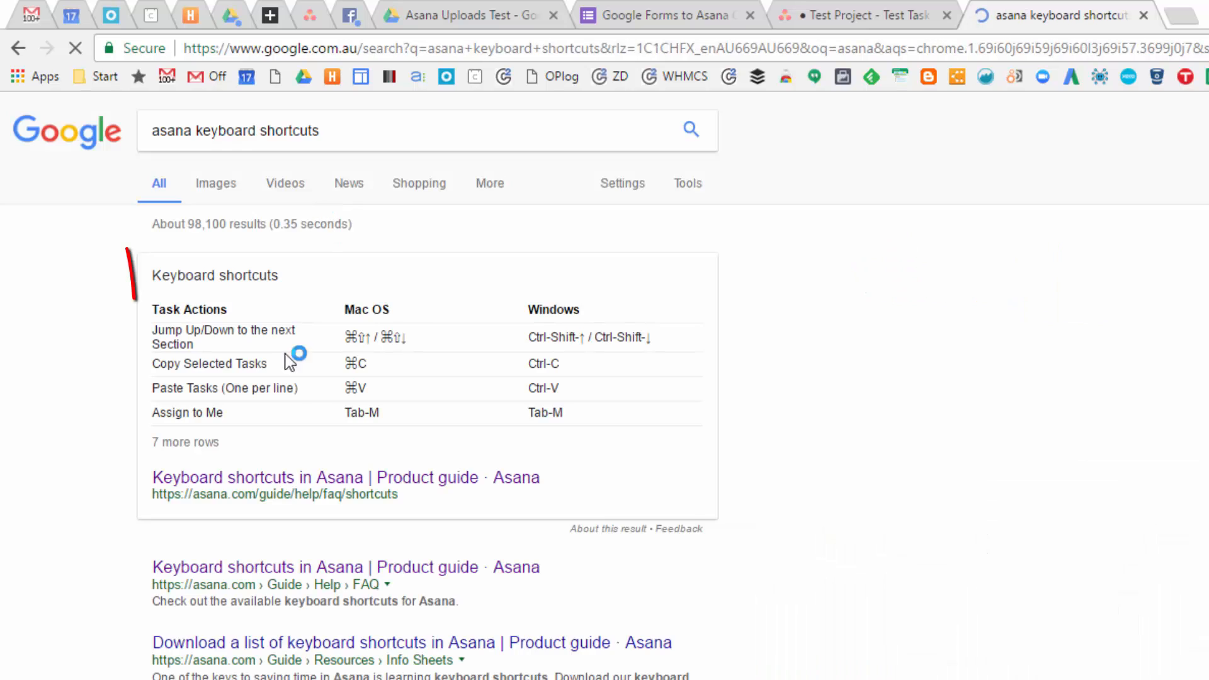
{"action": "left_click", "coordinate": [287, 479]}
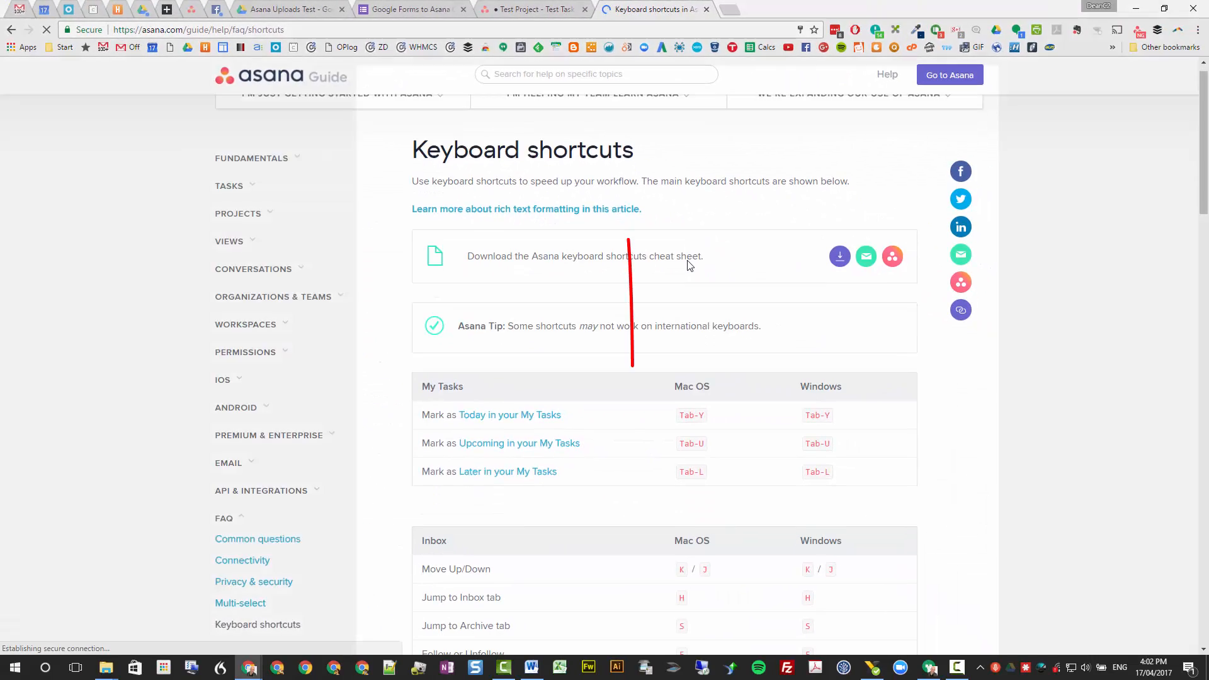
Step: Look through the guide's keyboard shortcut tables, from My Tasks and Inbox to Task Actions, Navigation and Selection
{"action": "scroll", "coordinate": [800, 305], "scroll_direction": "down", "scroll_amount": 2}
{"action": "scroll", "coordinate": [818, 378], "scroll_direction": "down", "scroll_amount": 1}
{"action": "scroll", "coordinate": [785, 332], "scroll_direction": "down", "scroll_amount": 14}
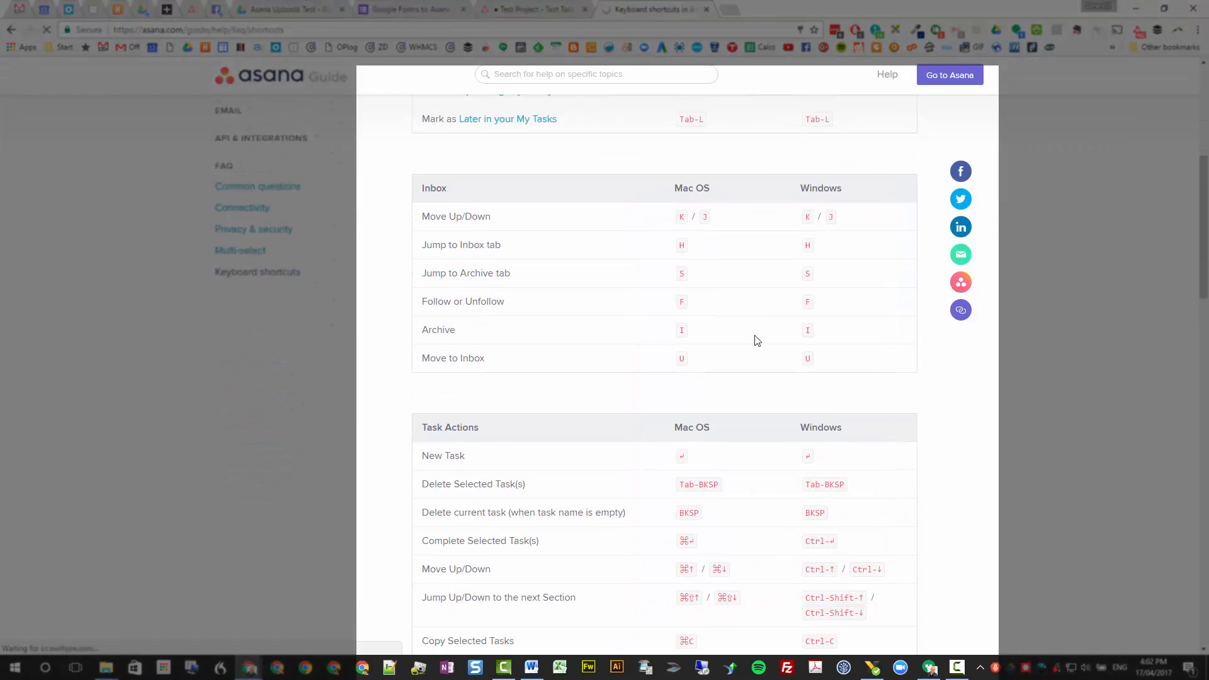
{"action": "scroll", "coordinate": [767, 370], "scroll_direction": "up", "scroll_amount": 1}
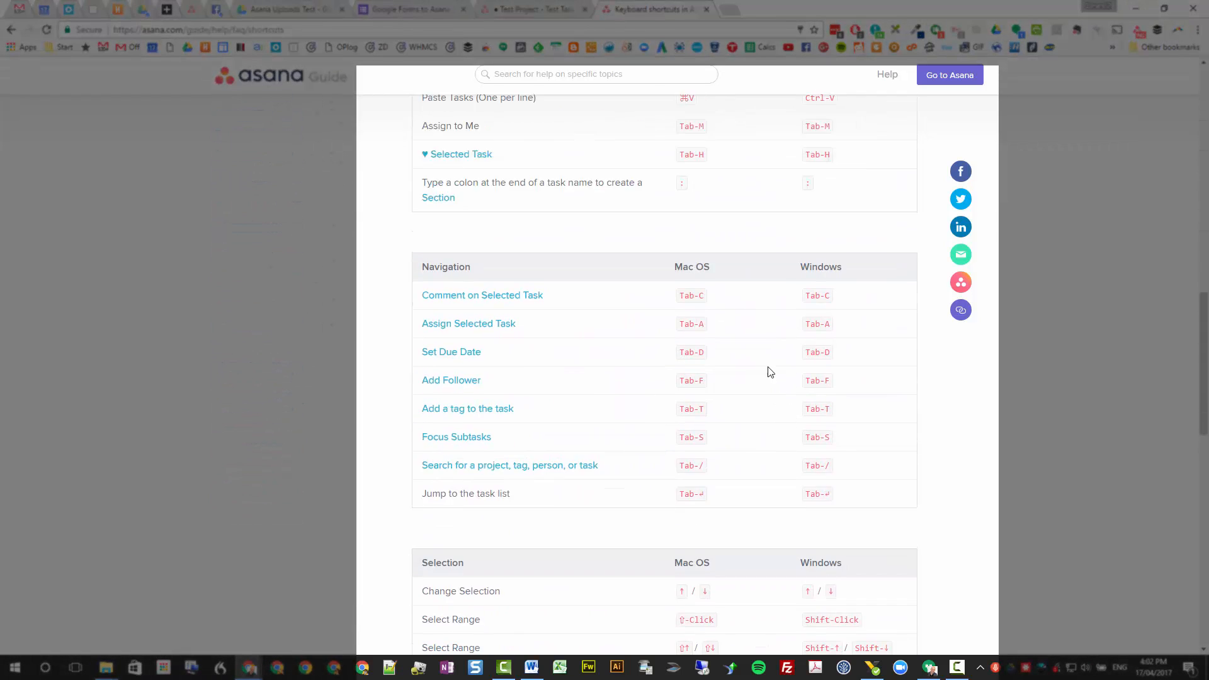
{"action": "scroll", "coordinate": [764, 363], "scroll_direction": "down", "scroll_amount": 14}
{"action": "scroll", "coordinate": [762, 364], "scroll_direction": "up", "scroll_amount": 20}
{"action": "scroll", "coordinate": [760, 363], "scroll_direction": "up", "scroll_amount": 10}
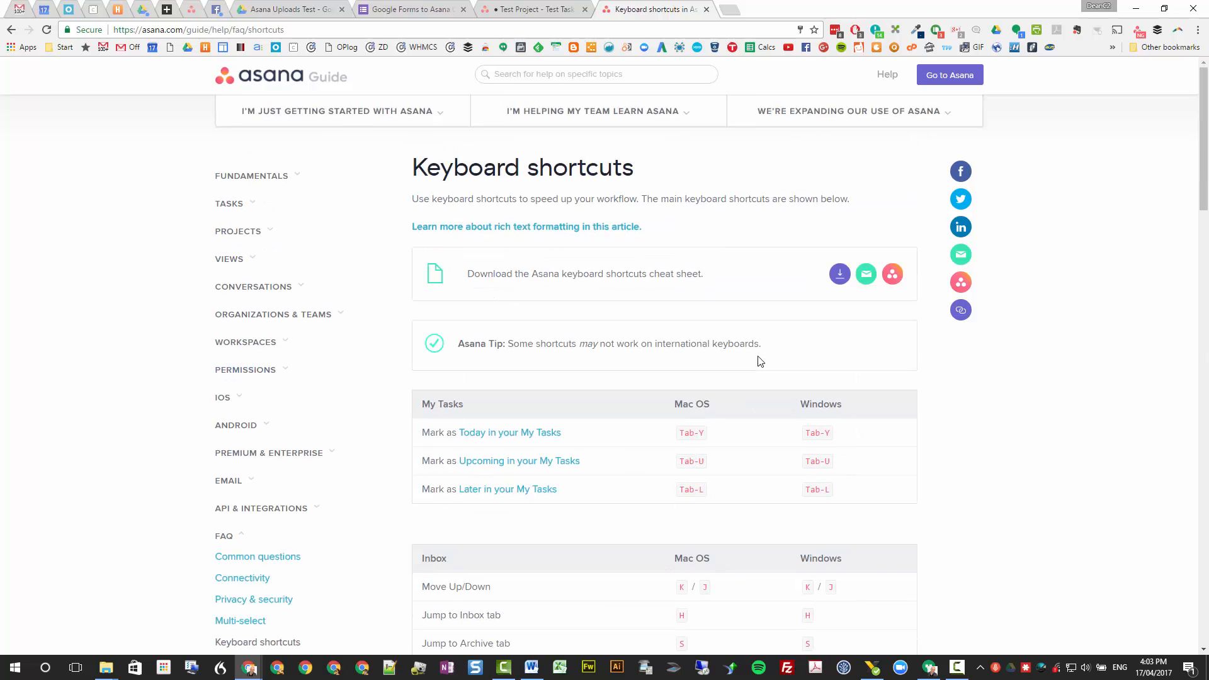
{"action": "left_click", "coordinate": [559, 233]}
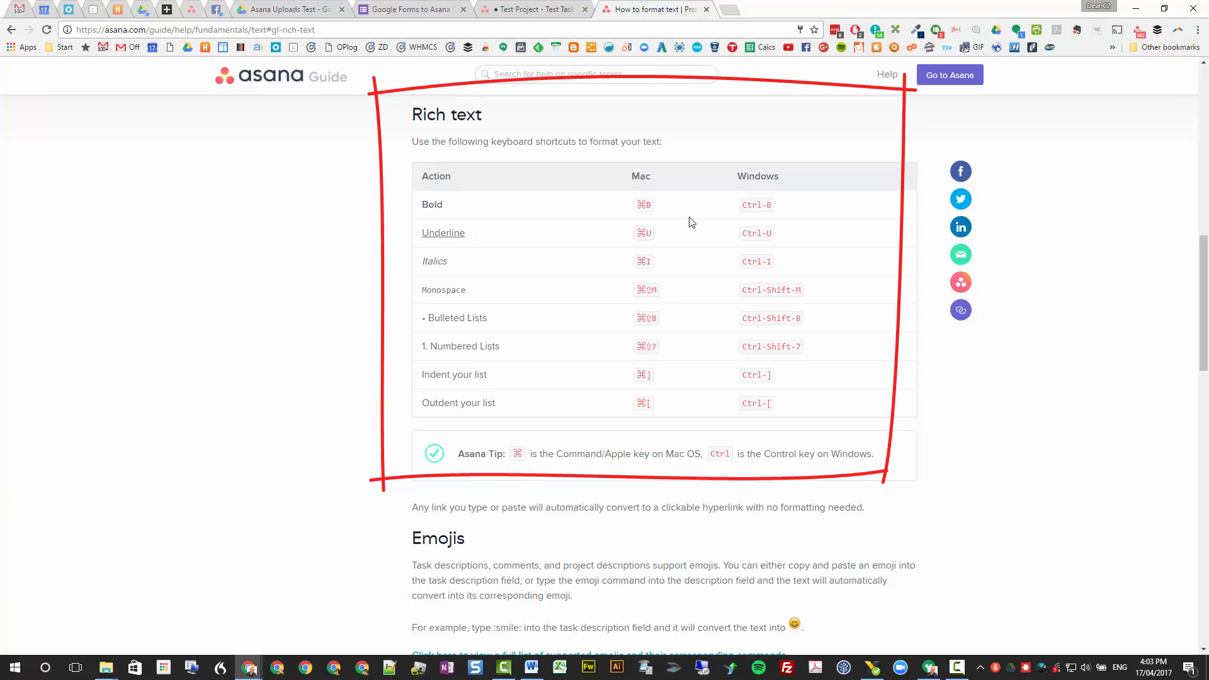
{"action": "scroll", "coordinate": [694, 229], "scroll_direction": "down", "scroll_amount": 4}
{"action": "scroll", "coordinate": [703, 240], "scroll_direction": "down", "scroll_amount": 2}
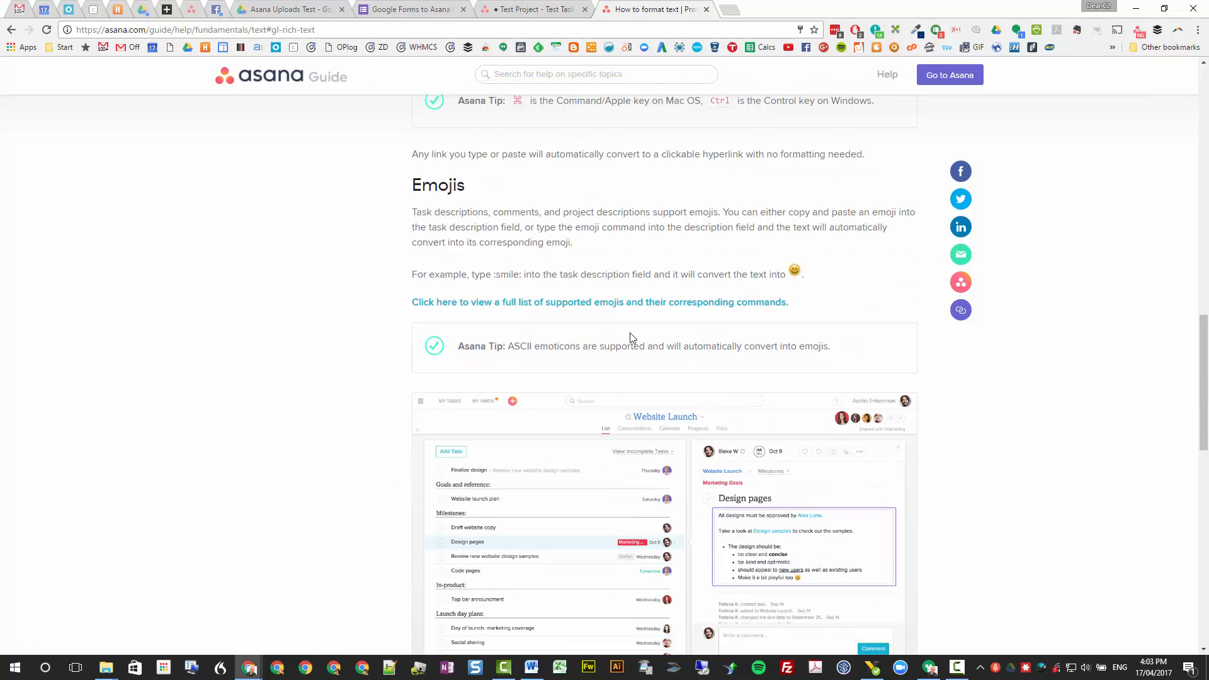
{"action": "scroll", "coordinate": [632, 343], "scroll_direction": "up", "scroll_amount": 4}
{"action": "scroll", "coordinate": [669, 324], "scroll_direction": "down", "scroll_amount": 8}
{"action": "scroll", "coordinate": [679, 328], "scroll_direction": "down", "scroll_amount": 1}
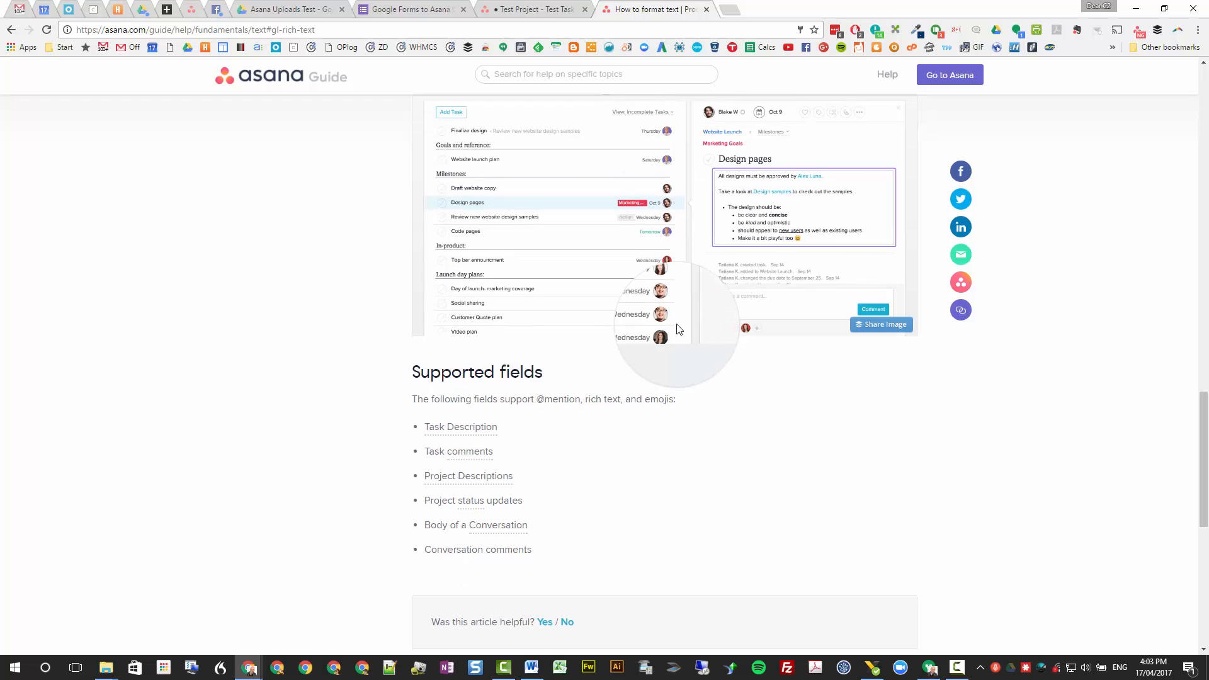
{"action": "scroll", "coordinate": [637, 319], "scroll_direction": "up", "scroll_amount": 20}
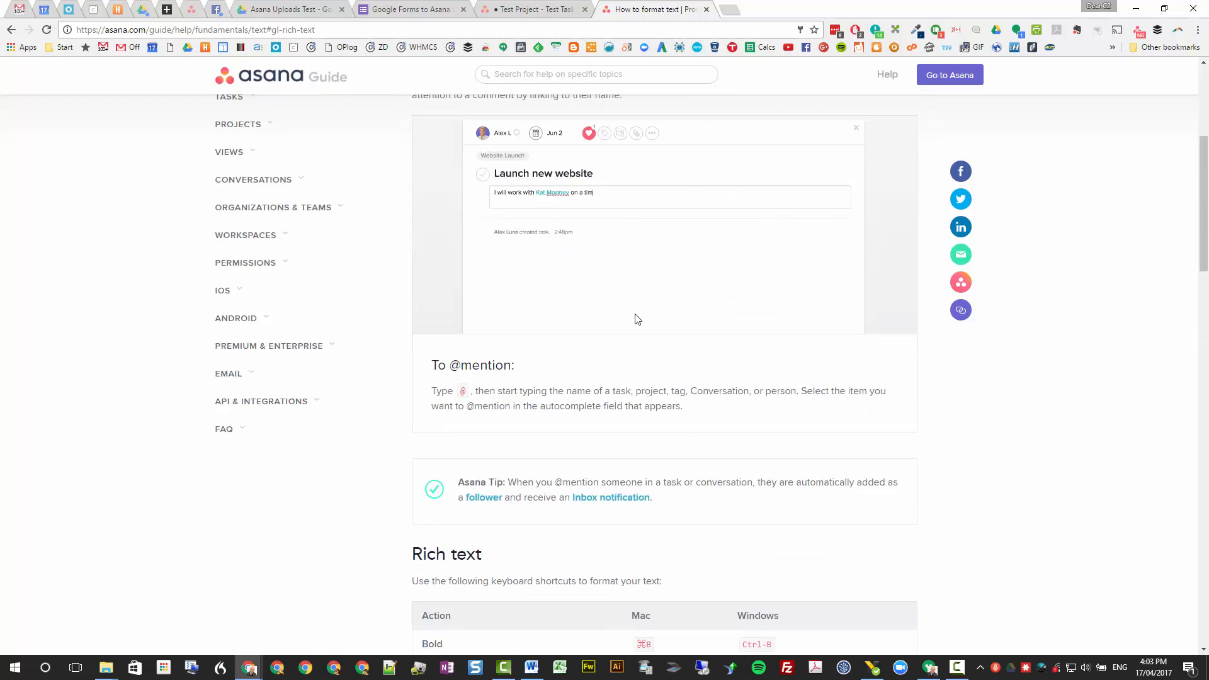
{"action": "scroll", "coordinate": [554, 315], "scroll_direction": "down", "scroll_amount": 4}
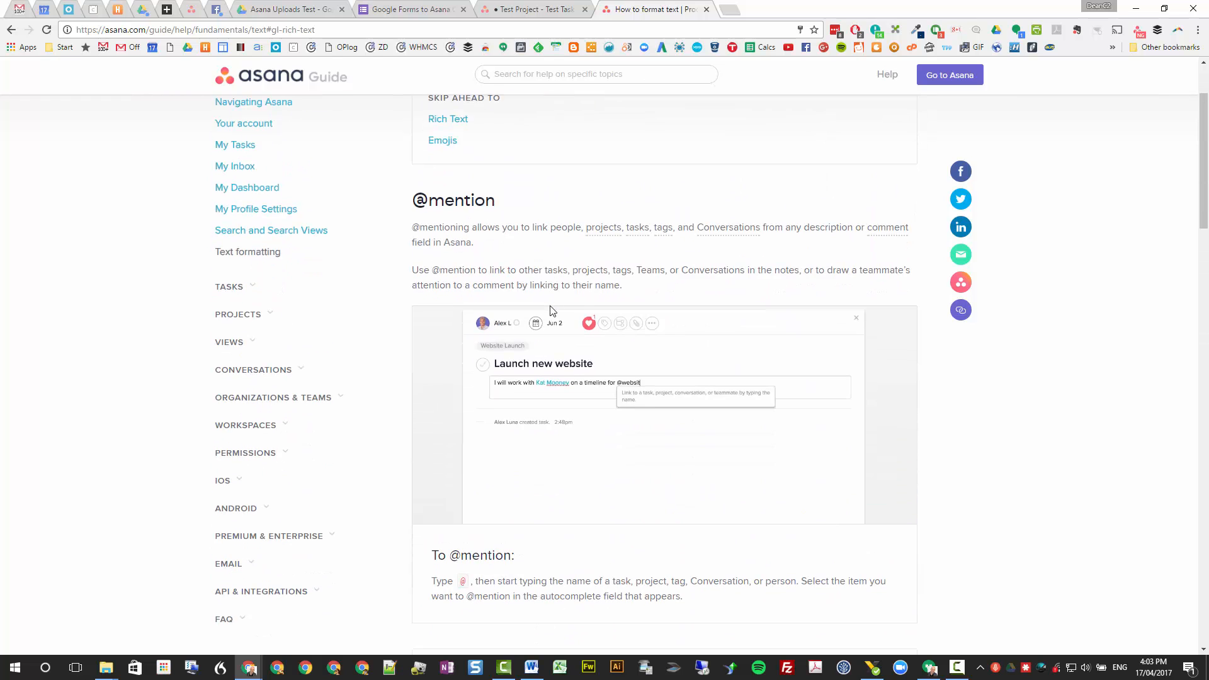
{"action": "scroll", "coordinate": [561, 316], "scroll_direction": "down", "scroll_amount": 2}
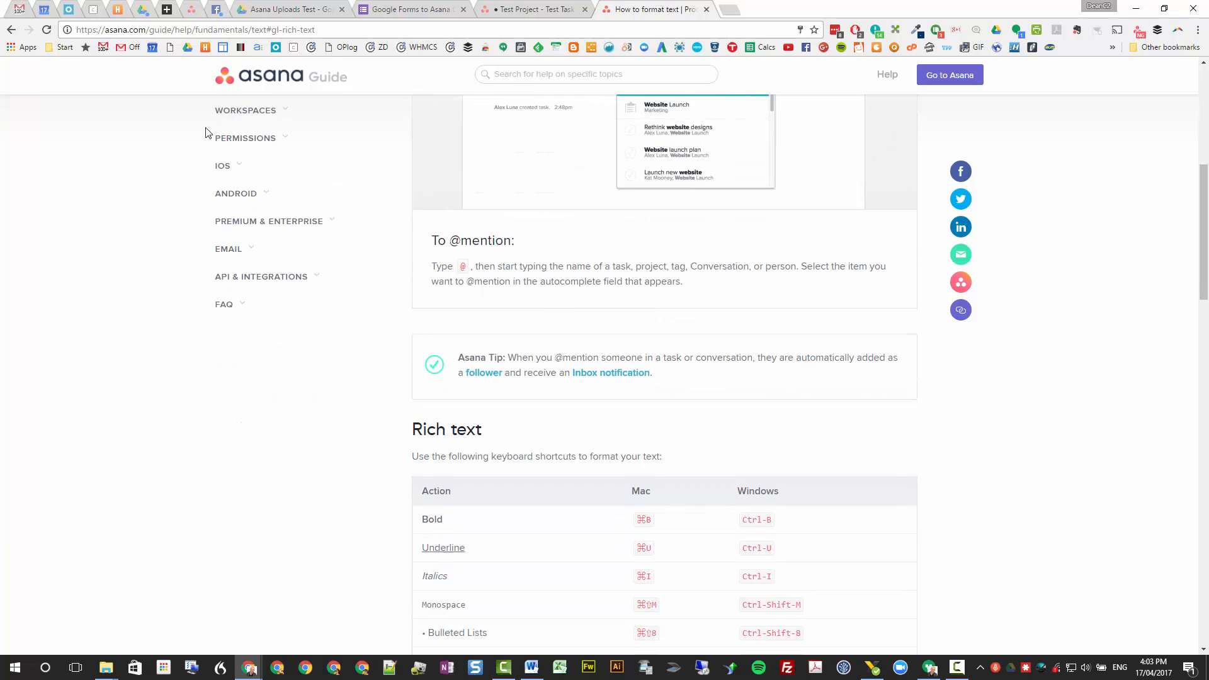
{"action": "left_click", "coordinate": [12, 30]}
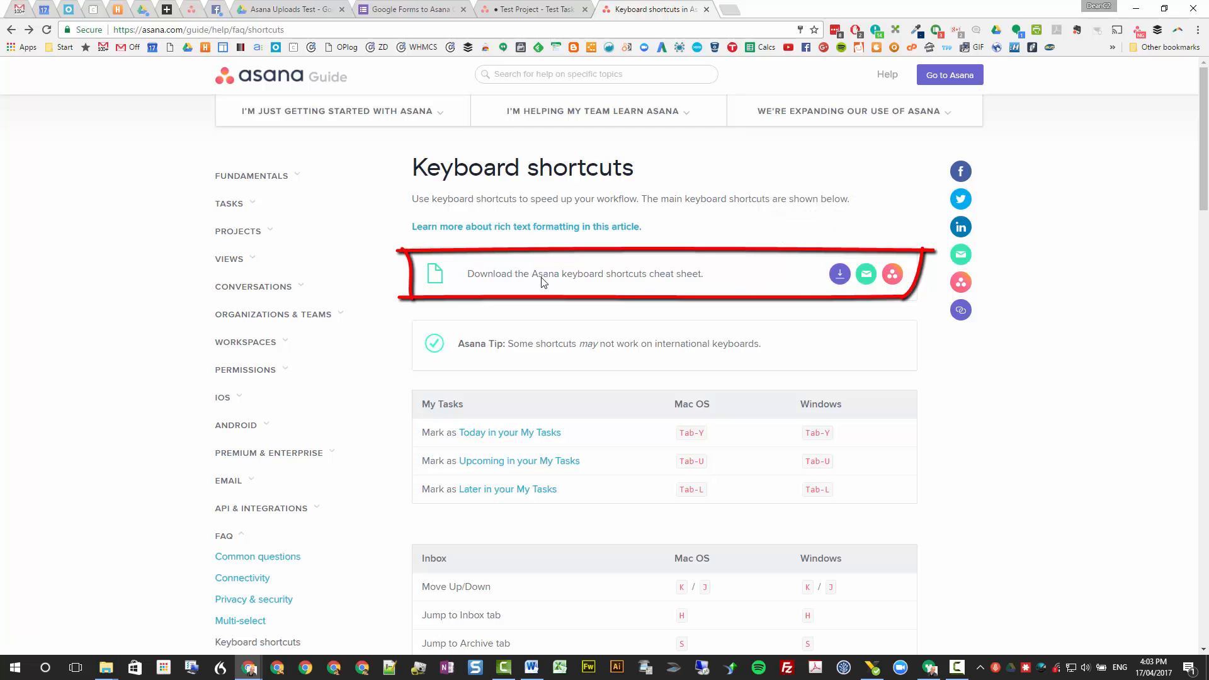
Step: Switch to Test Project in Asana, select Task 1, review the built-in keyboard shortcuts list and close it
{"action": "left_click", "coordinate": [529, 12]}
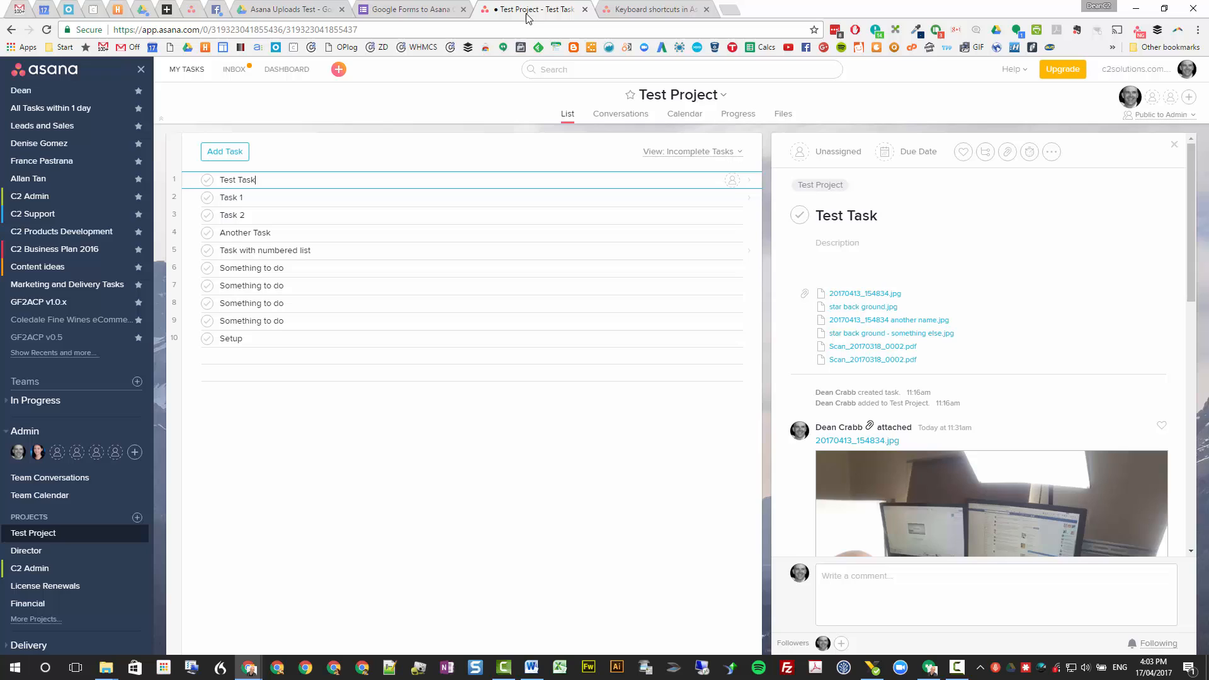
{"action": "left_click", "coordinate": [416, 196]}
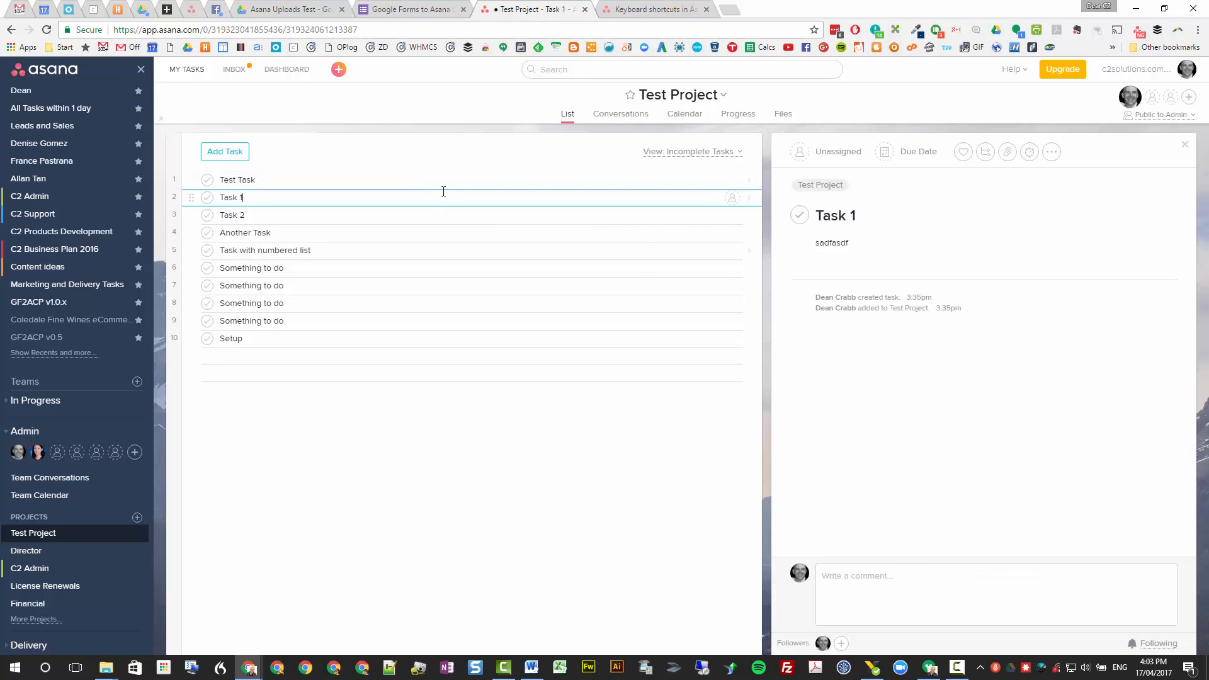
{"action": "key", "text": "ctrl+slash"}
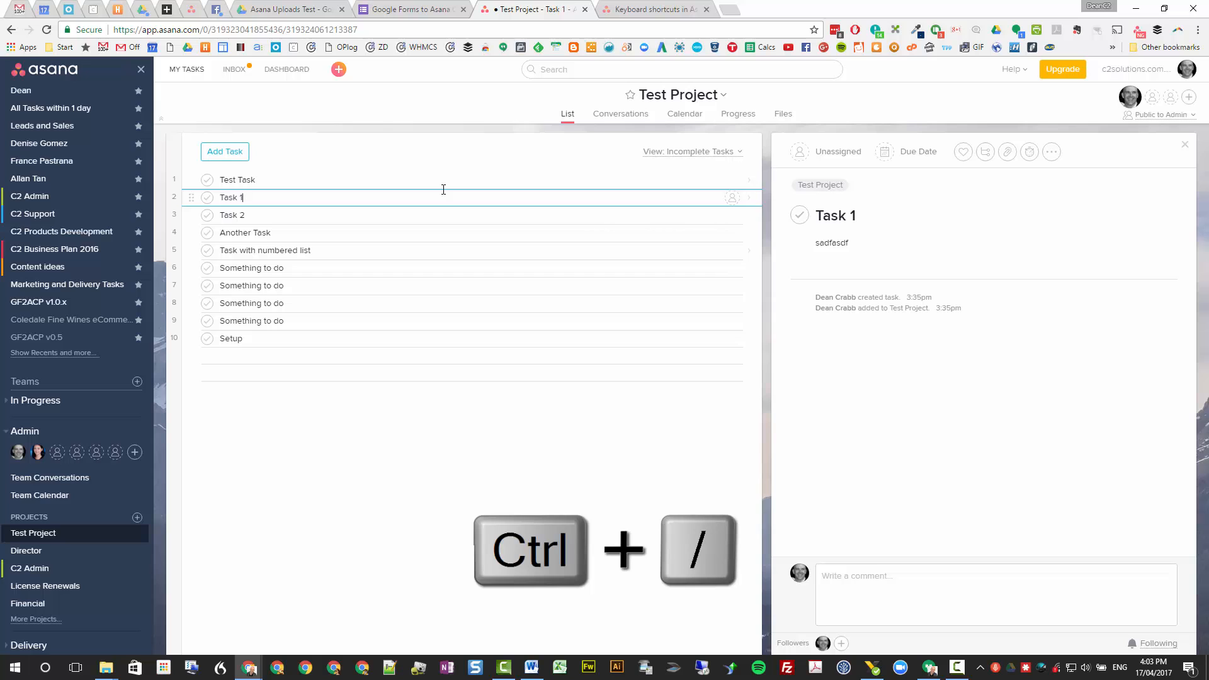
{"action": "key", "text": "ctrl+slash"}
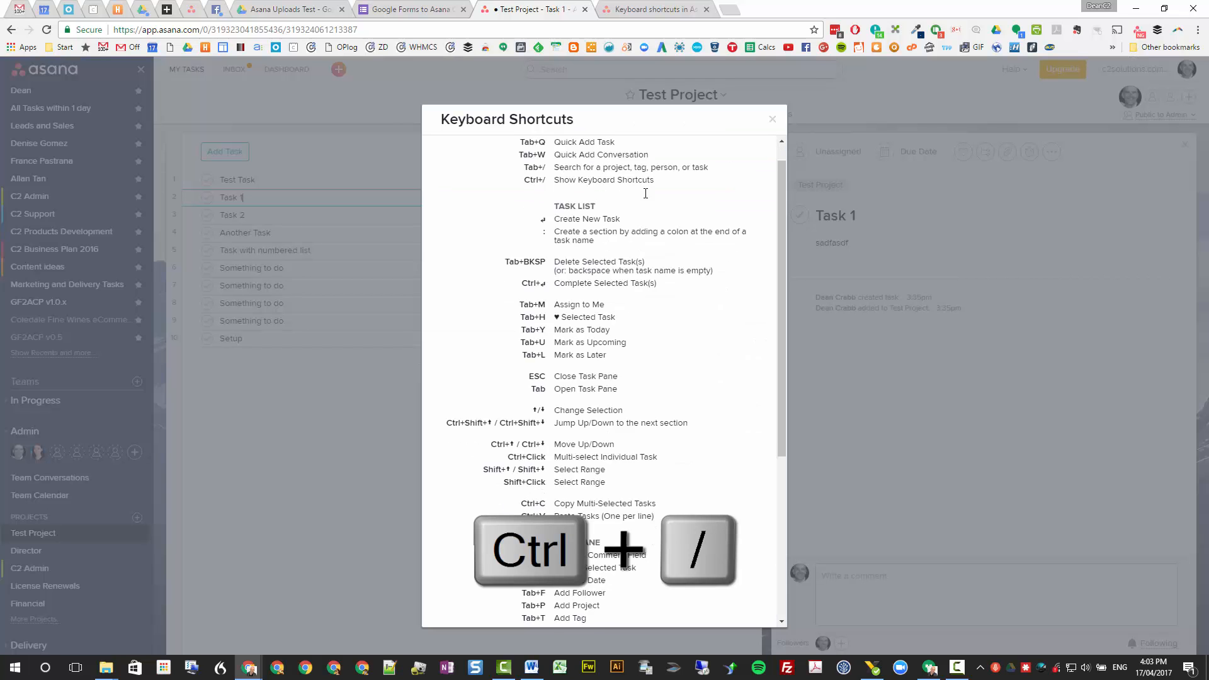
{"action": "scroll", "coordinate": [651, 211], "scroll_direction": "down", "scroll_amount": 5}
{"action": "scroll", "coordinate": [653, 211], "scroll_direction": "up", "scroll_amount": 5}
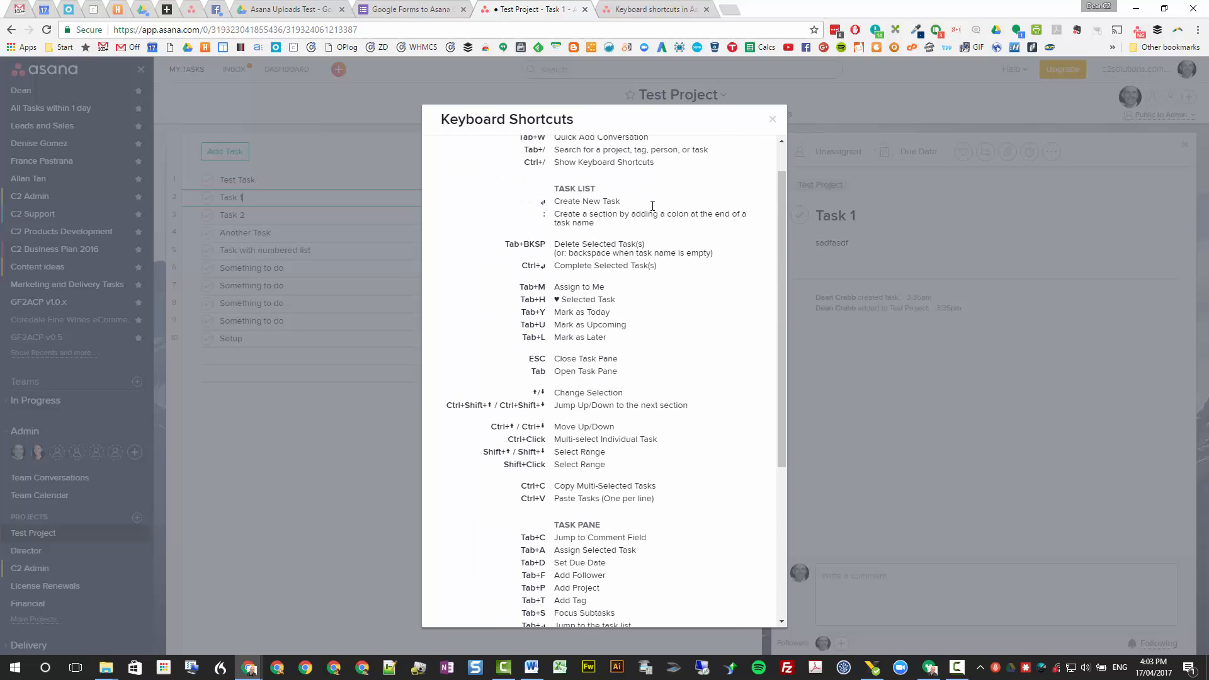
{"action": "left_click", "coordinate": [773, 121]}
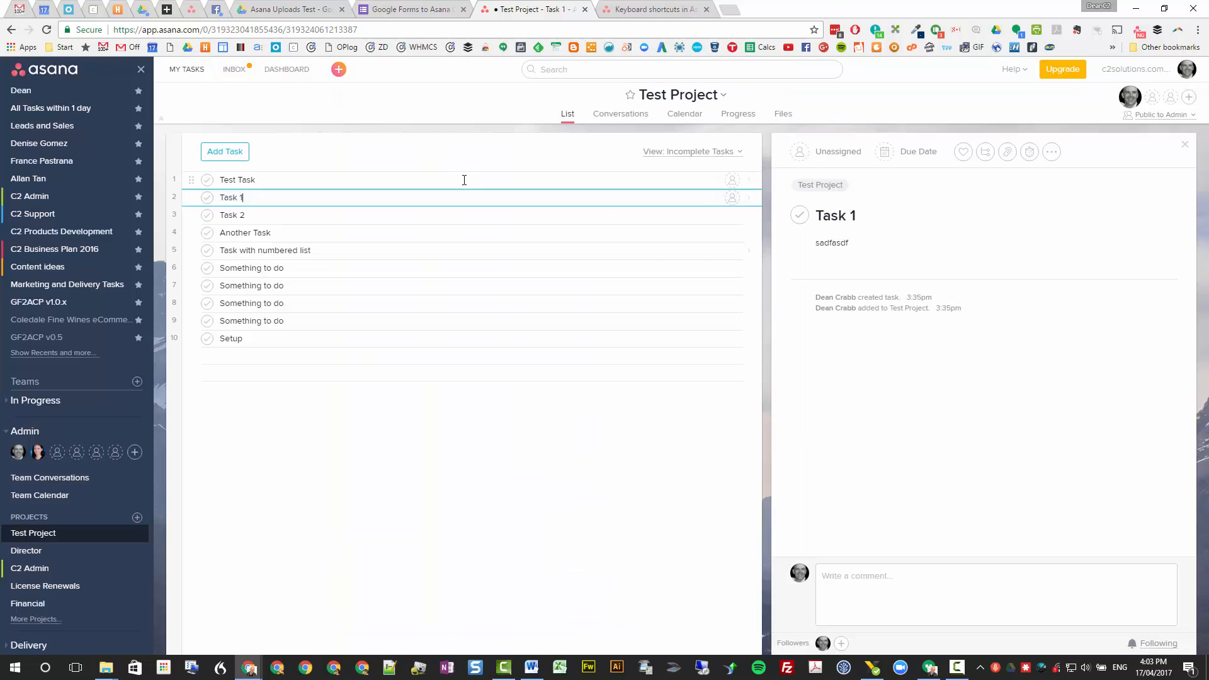
Step: Insert one blank task above Test Task and another blank task directly below it
{"action": "left_click", "coordinate": [352, 178]}
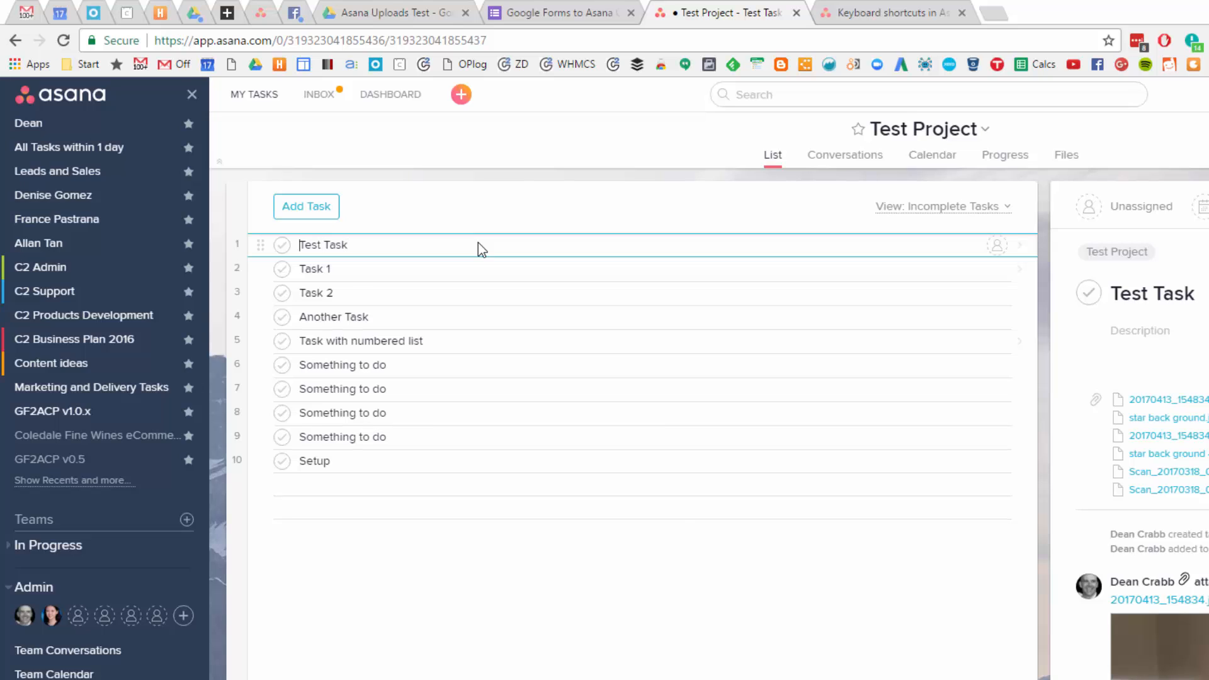
{"action": "key", "text": "Return"}
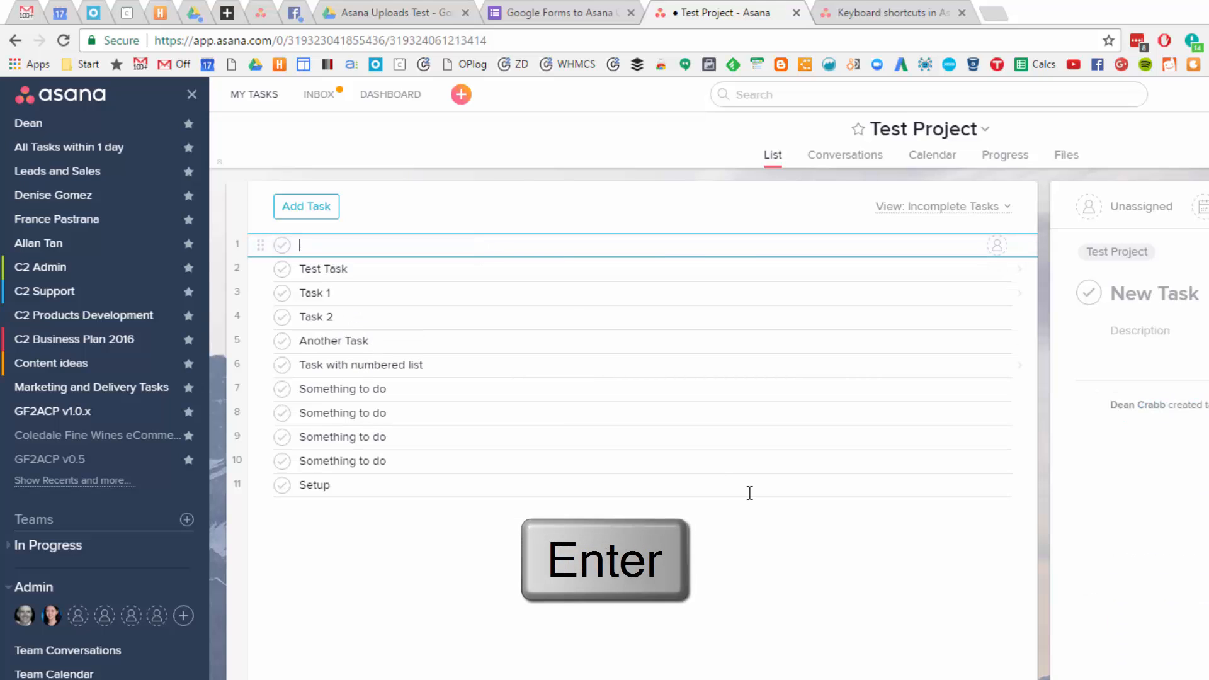
{"action": "left_click", "coordinate": [507, 272]}
{"action": "key", "text": "Return"}
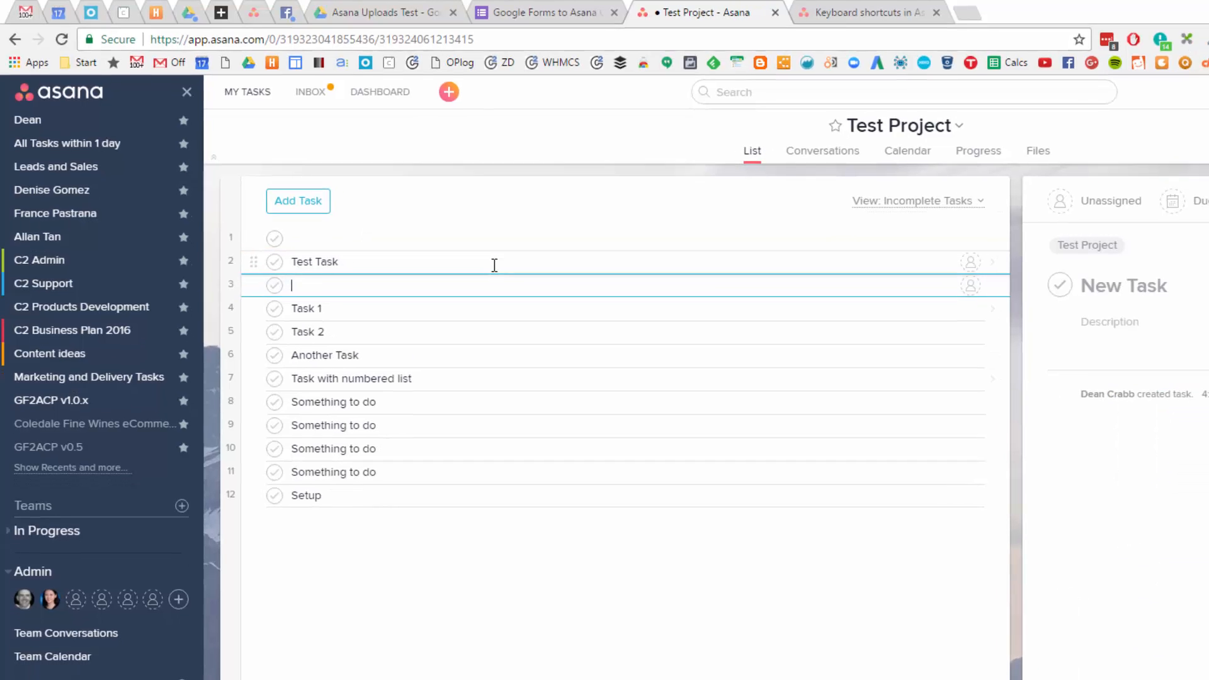
Step: Bring up the quick-add New Task form and close it without creating a task
{"action": "key", "text": "Tab+q"}
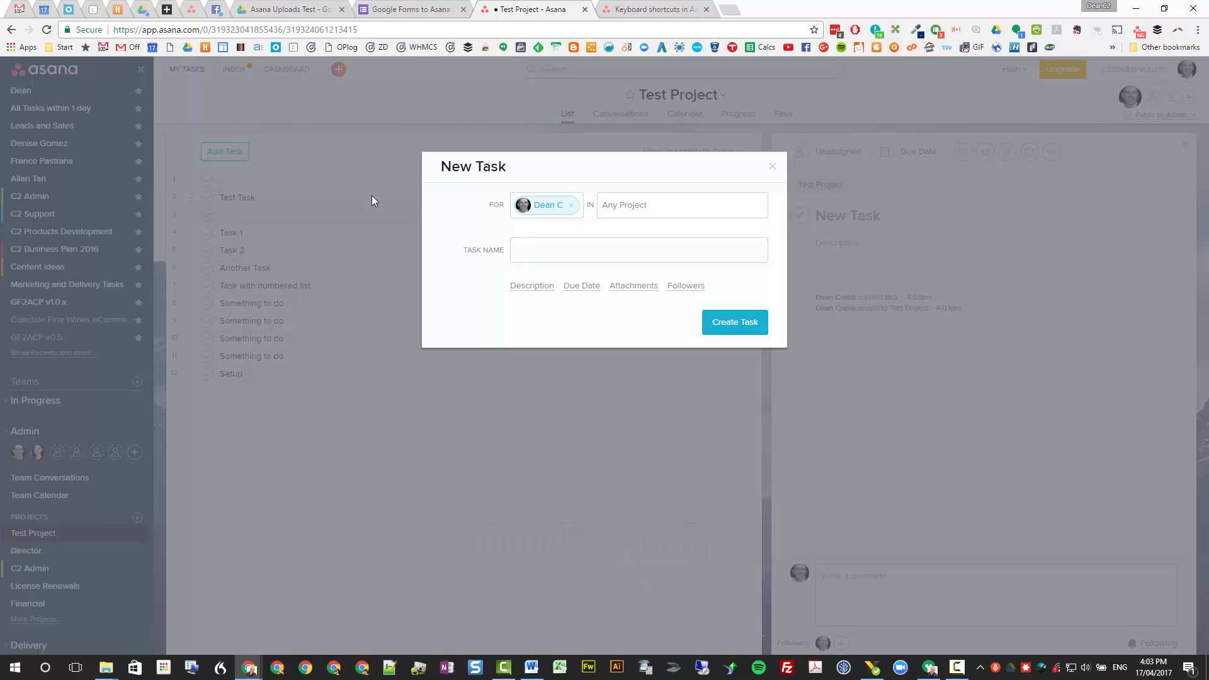
{"action": "left_click", "coordinate": [772, 167]}
Step: Bring up the search field from Test Task, and display the keyboard shortcuts list again before closing it
{"action": "left_click", "coordinate": [316, 194]}
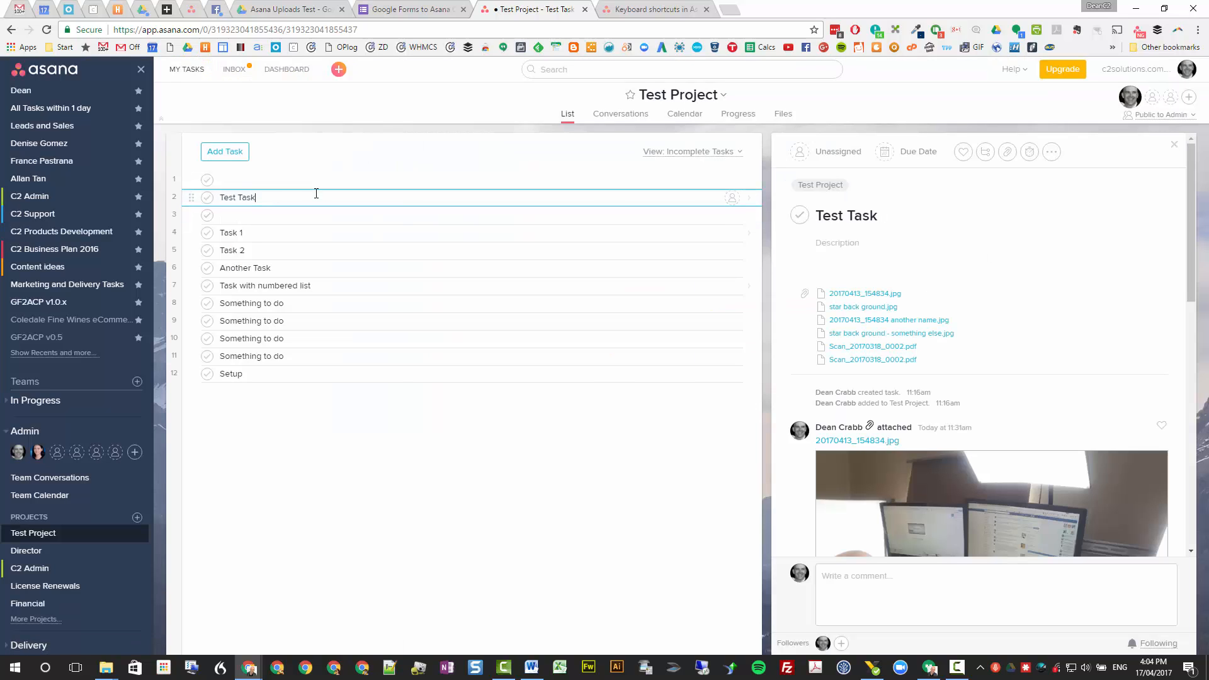
{"action": "key", "text": "Tab+slash"}
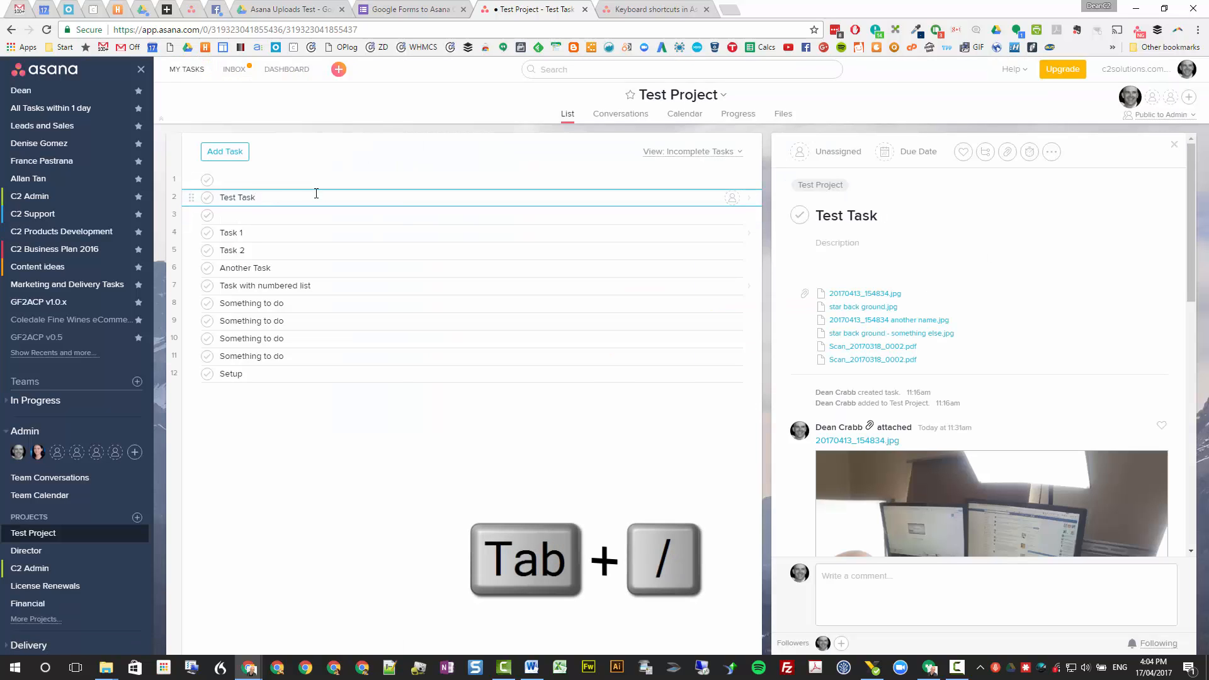
{"action": "key", "text": "Tab+slash"}
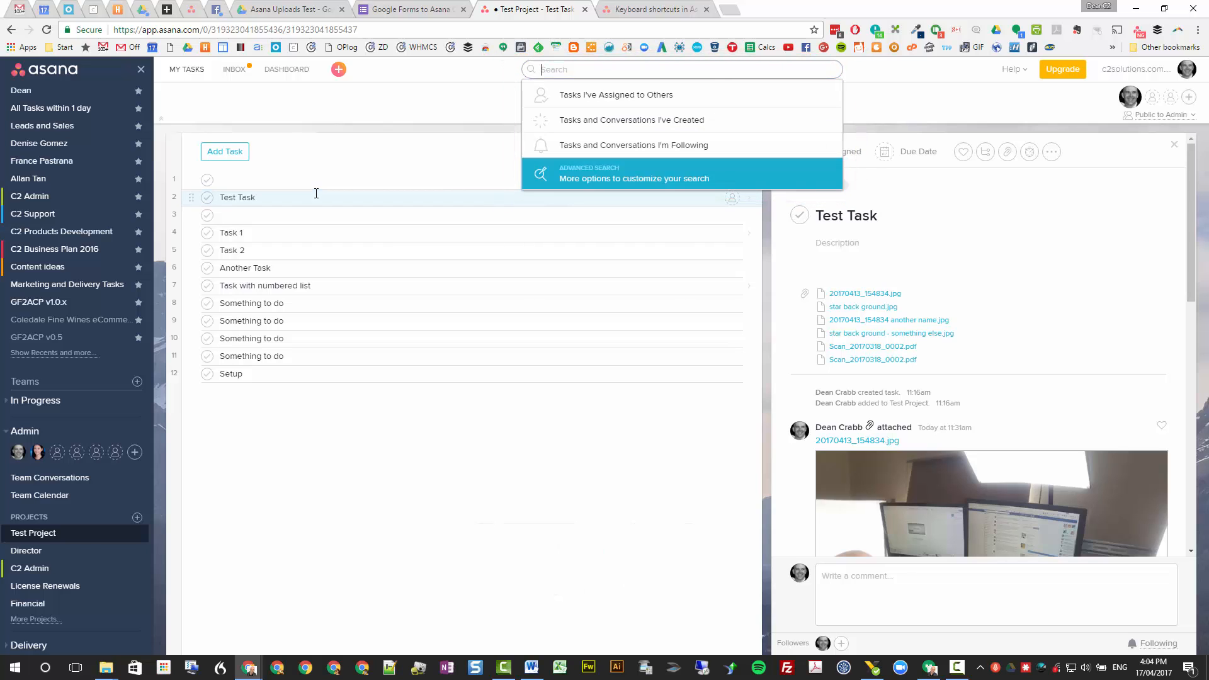
{"action": "key", "text": "ctrl+slash"}
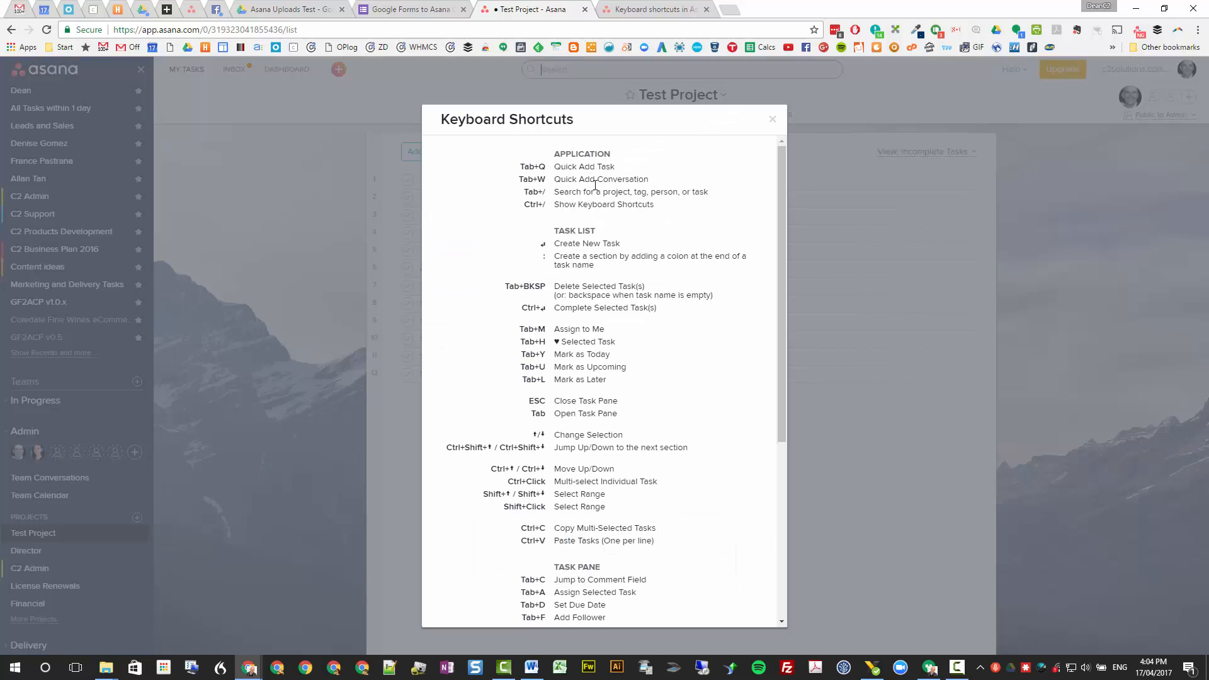
{"action": "left_click", "coordinate": [769, 122]}
Step: Name the blank task below Test Task "fasdfasdfasdf"
{"action": "left_click", "coordinate": [507, 211]}
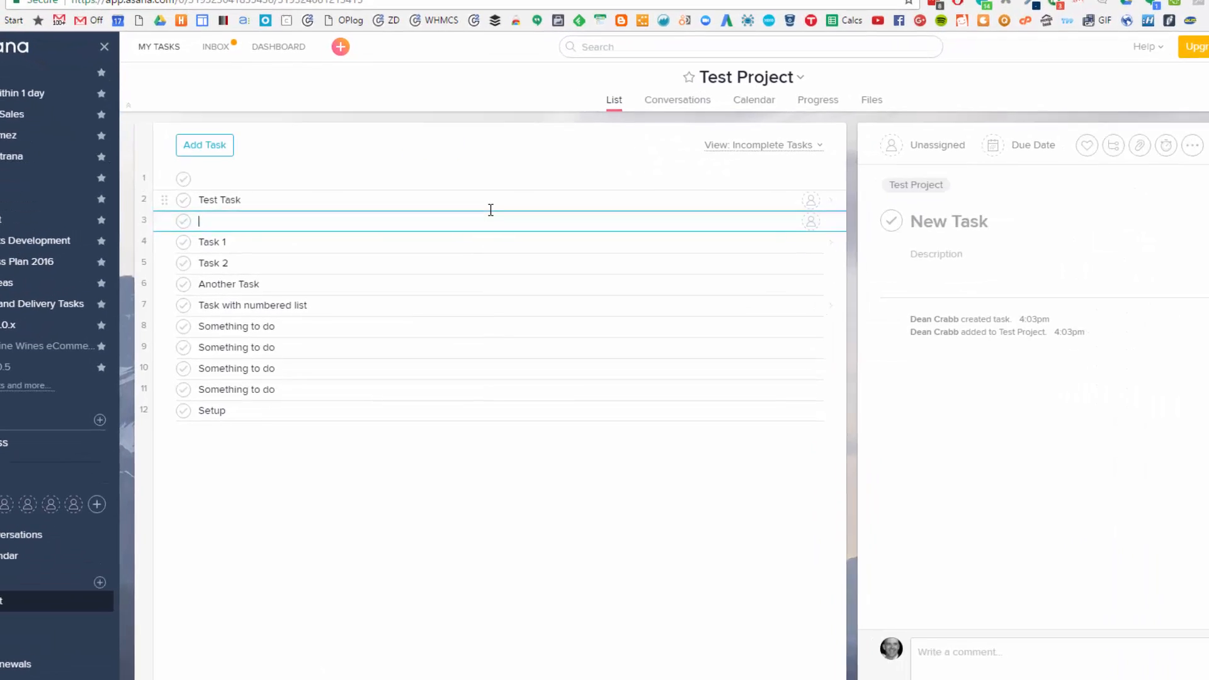
{"action": "type", "text": "fasdf"}
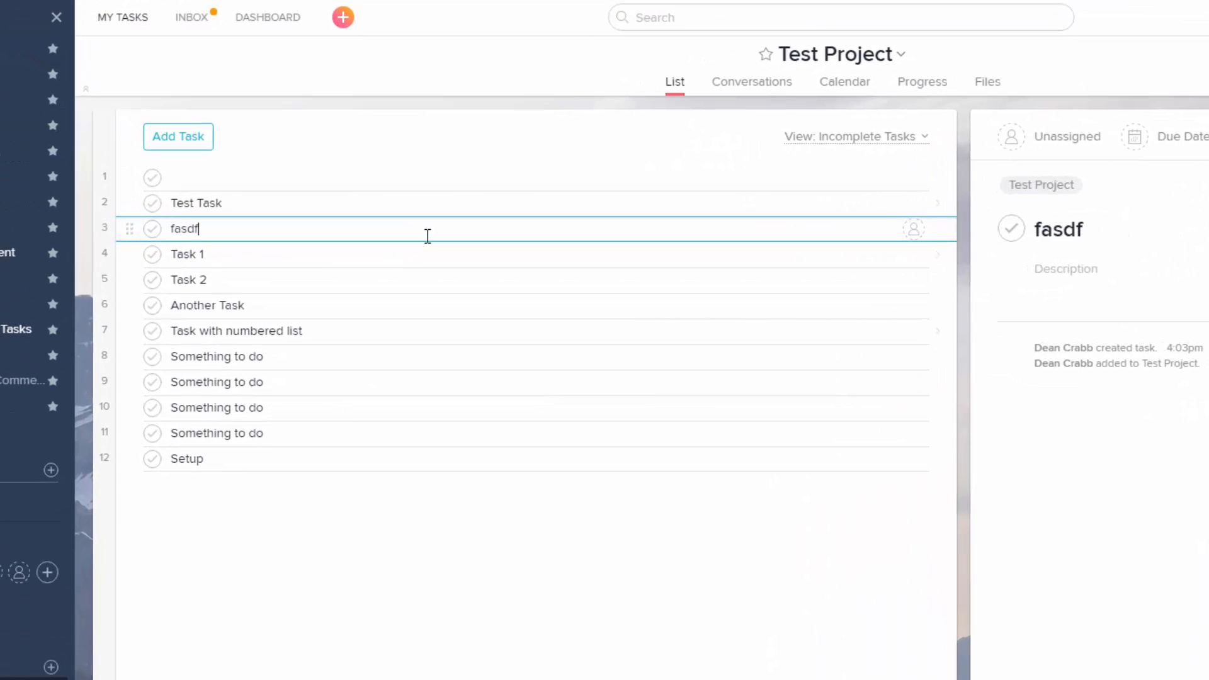
{"action": "type", "text": "asdfasdf"}
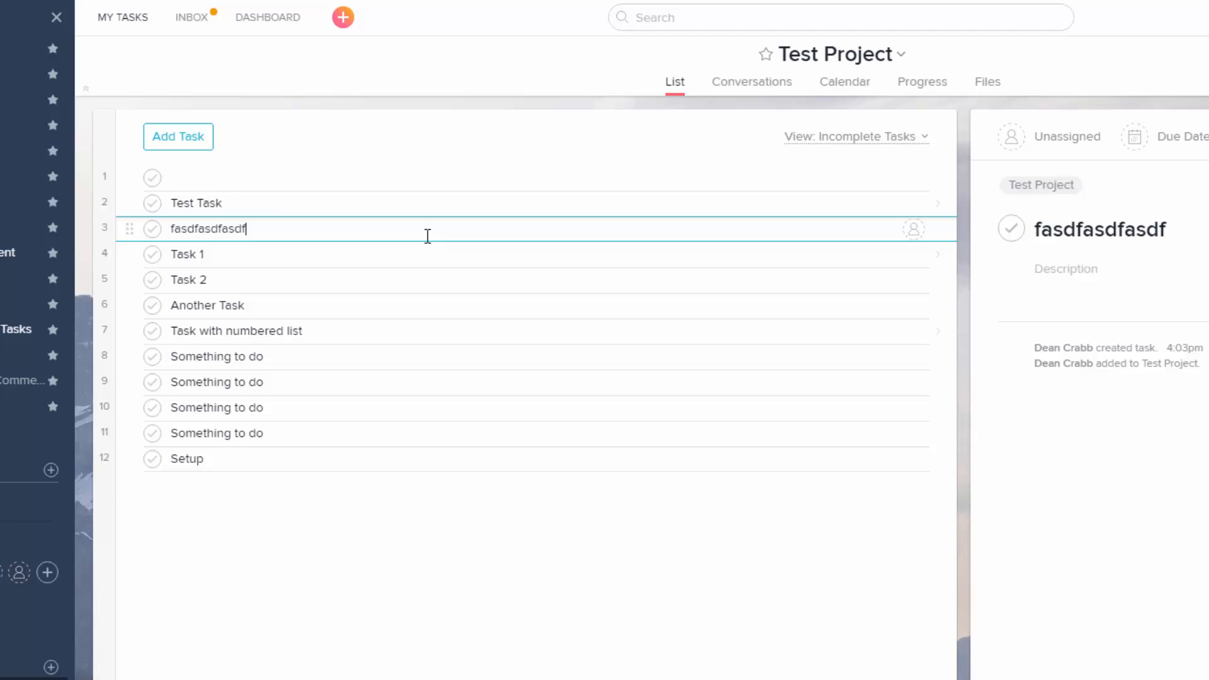
Step: Convert the fasdfasdfasdf task into a section with a trailing colon, and remove the colon to make it a task again
{"action": "type", "text": ":"}
{"action": "key", "text": "BackSpace"}
{"action": "type", "text": ":"}
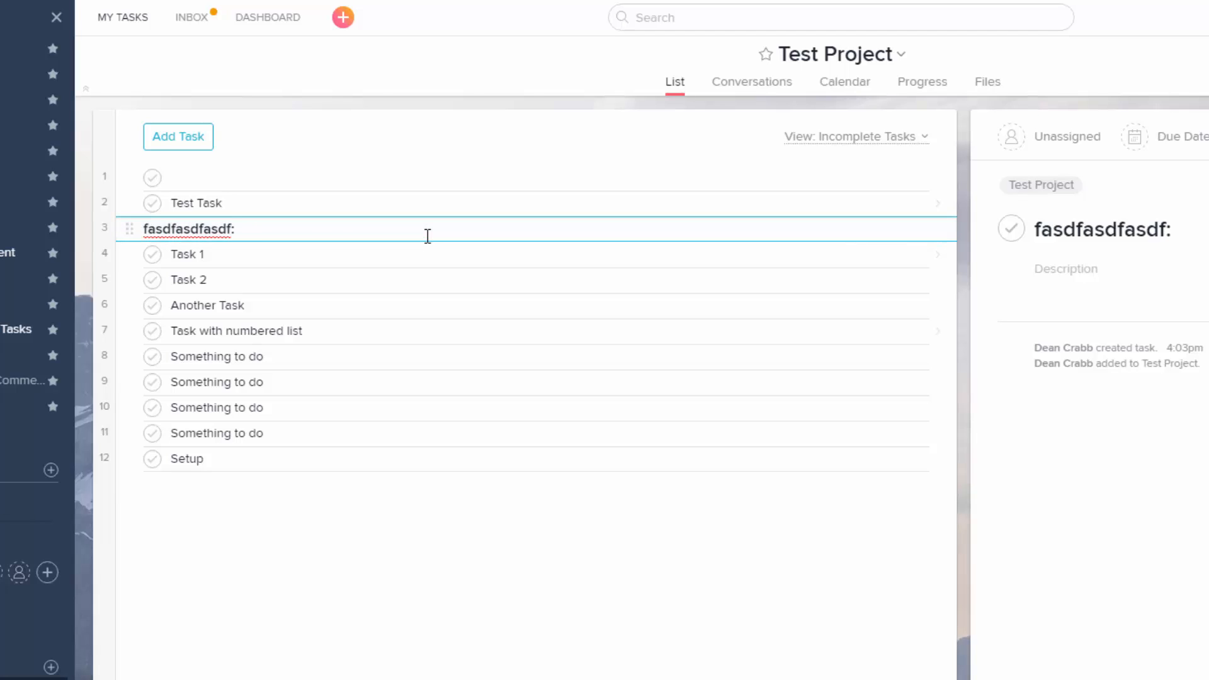
{"action": "key", "text": "BackSpace"}
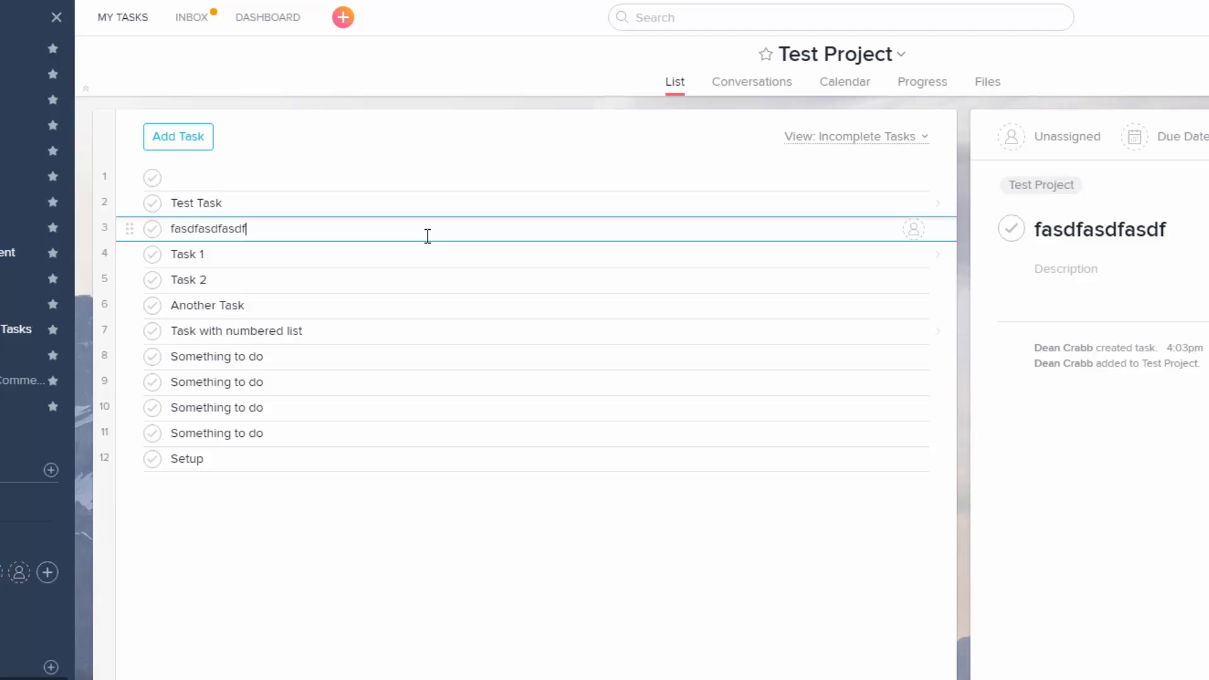
Step: Convert the Setup task into a section with a trailing colon, and add the tasks asdfasdfasdf and asdfasd under it
{"action": "left_click", "coordinate": [284, 460]}
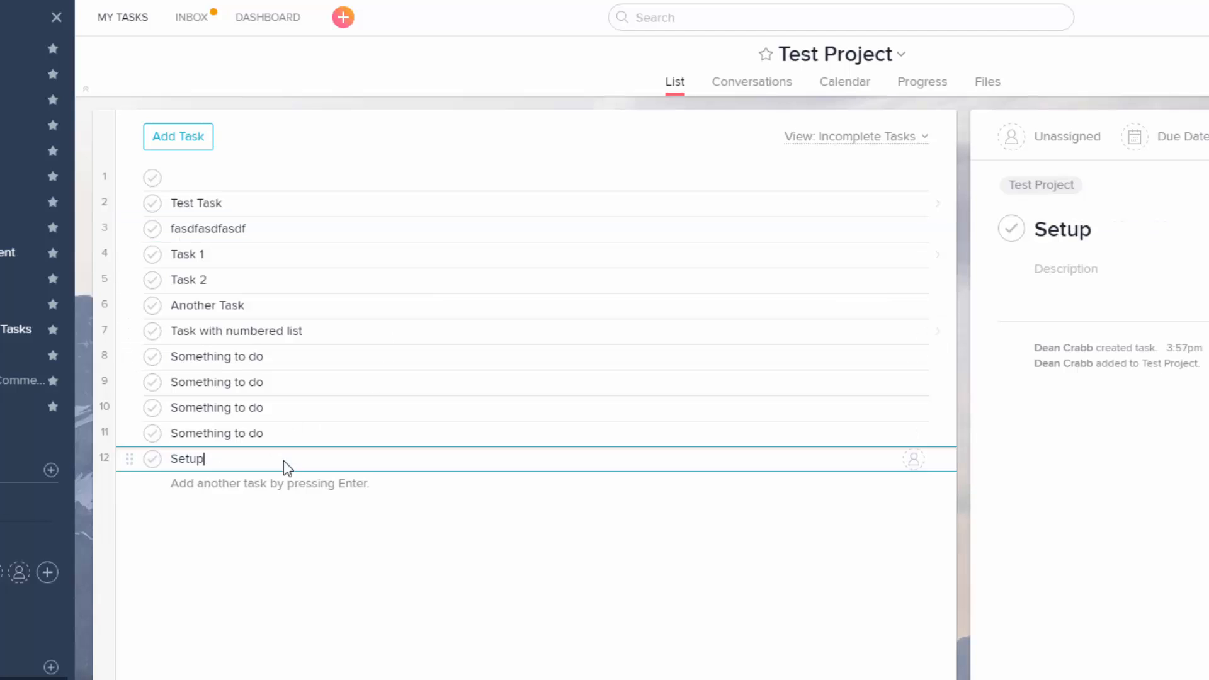
{"action": "type", "text": ":"}
{"action": "key", "text": "Return"}
{"action": "type", "text": "asdfasdfasdf"}
{"action": "key", "text": "Return"}
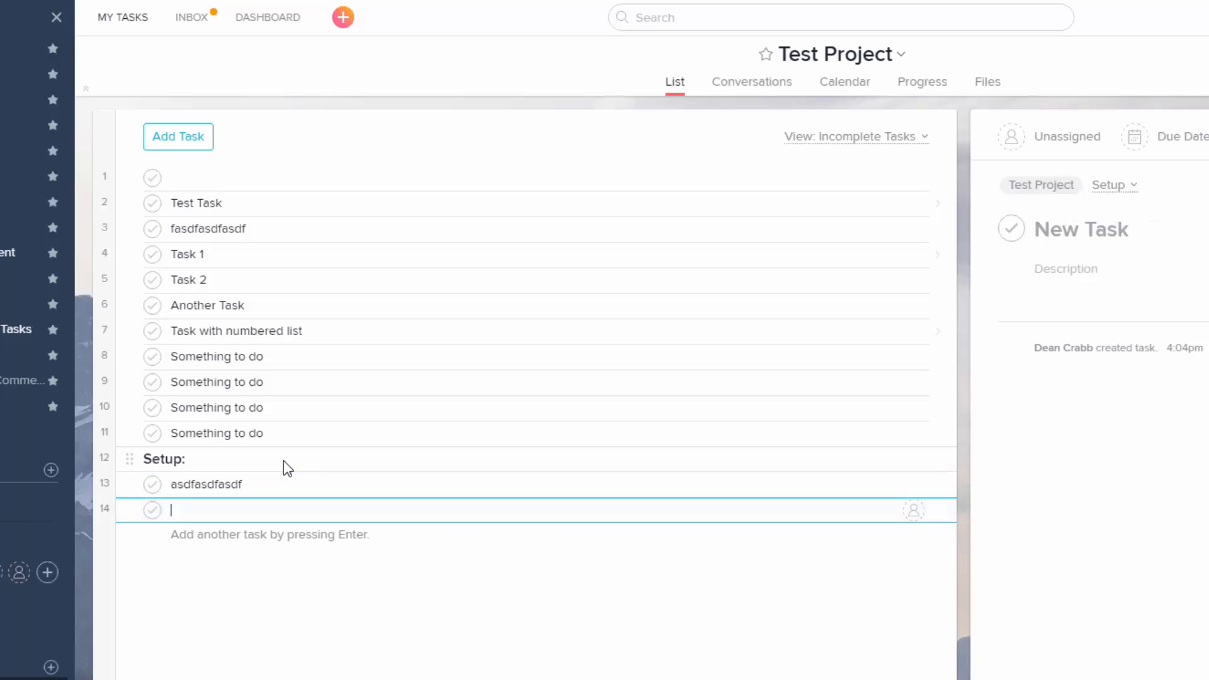
{"action": "type", "text": "asdfasd"}
{"action": "key", "text": "Return"}
Step: Add a section named "ANother Heading:" below the asdfasd task, with a task asdfasdfasdf and a blank task under it
{"action": "type", "text": "ANo"}
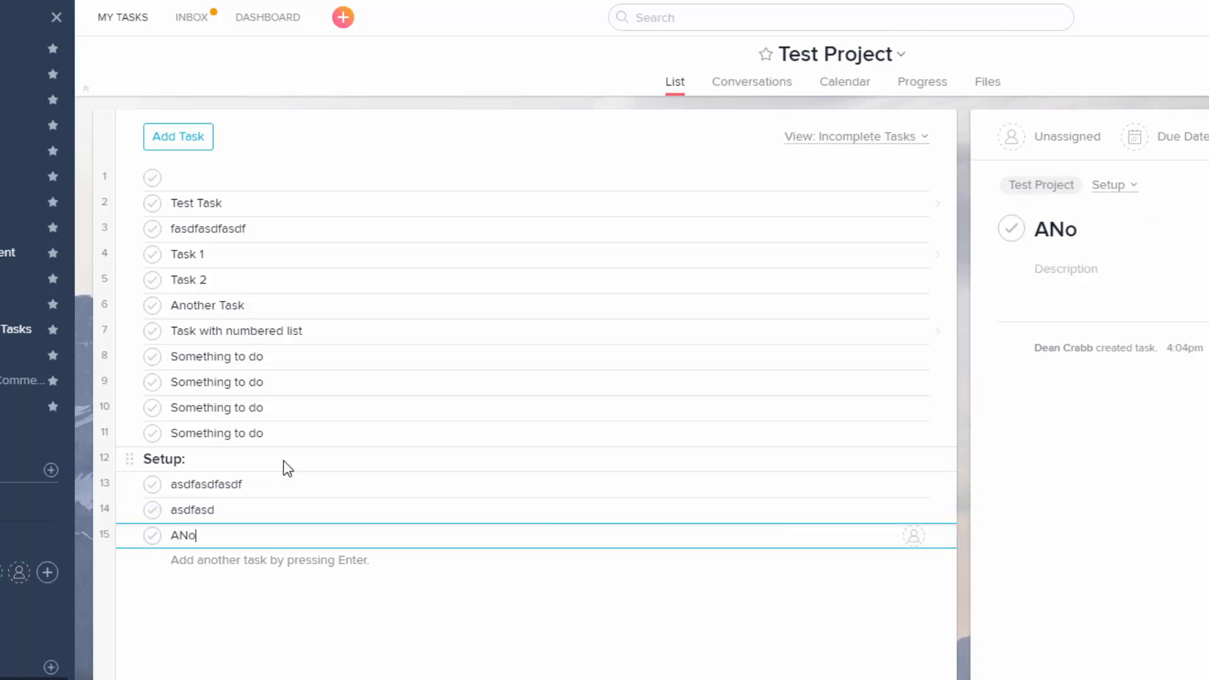
{"action": "type", "text": "ther Heading:"}
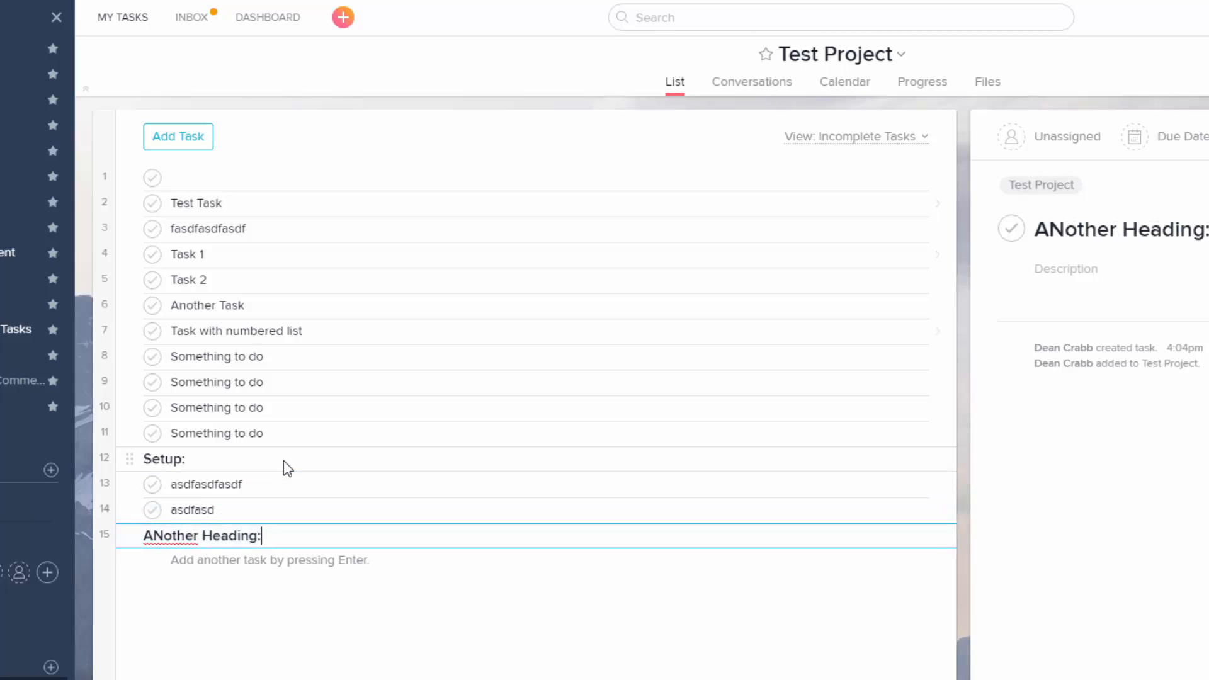
{"action": "key", "text": "Return"}
{"action": "type", "text": "asdfasdfasdf"}
{"action": "key", "text": "Return"}
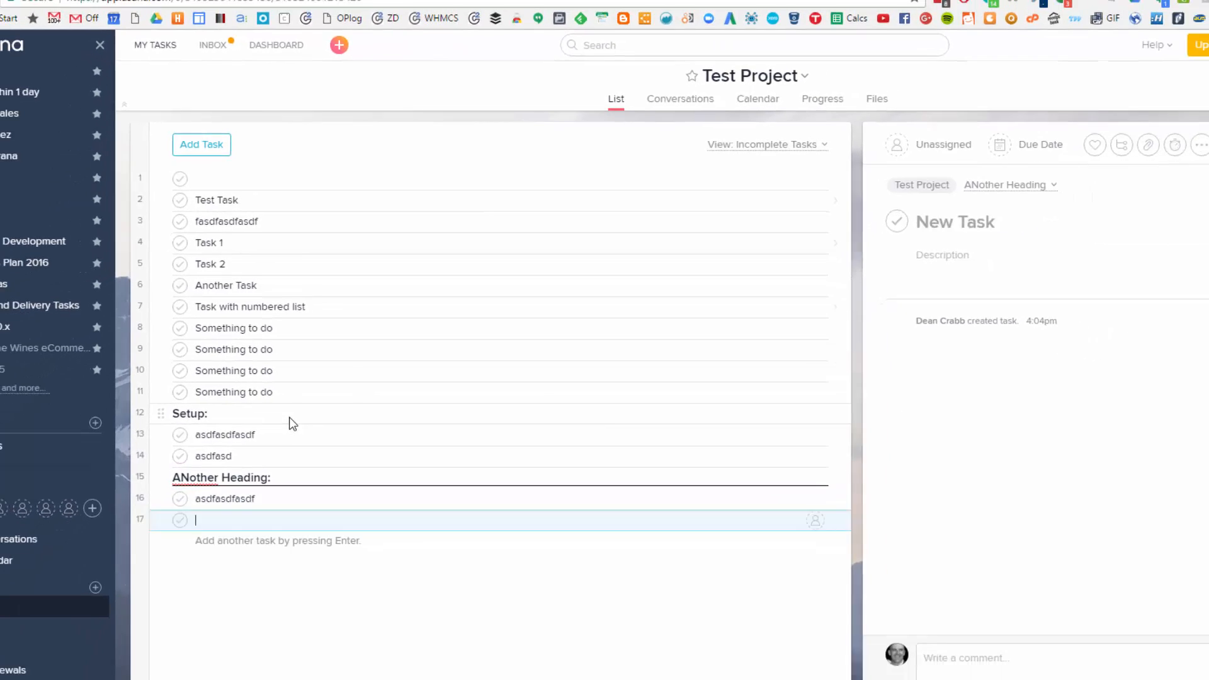
Step: Delete everything from the Setup section through the last blank task together, and delete the blank task above Test Task
{"action": "left_click", "coordinate": [283, 462]}
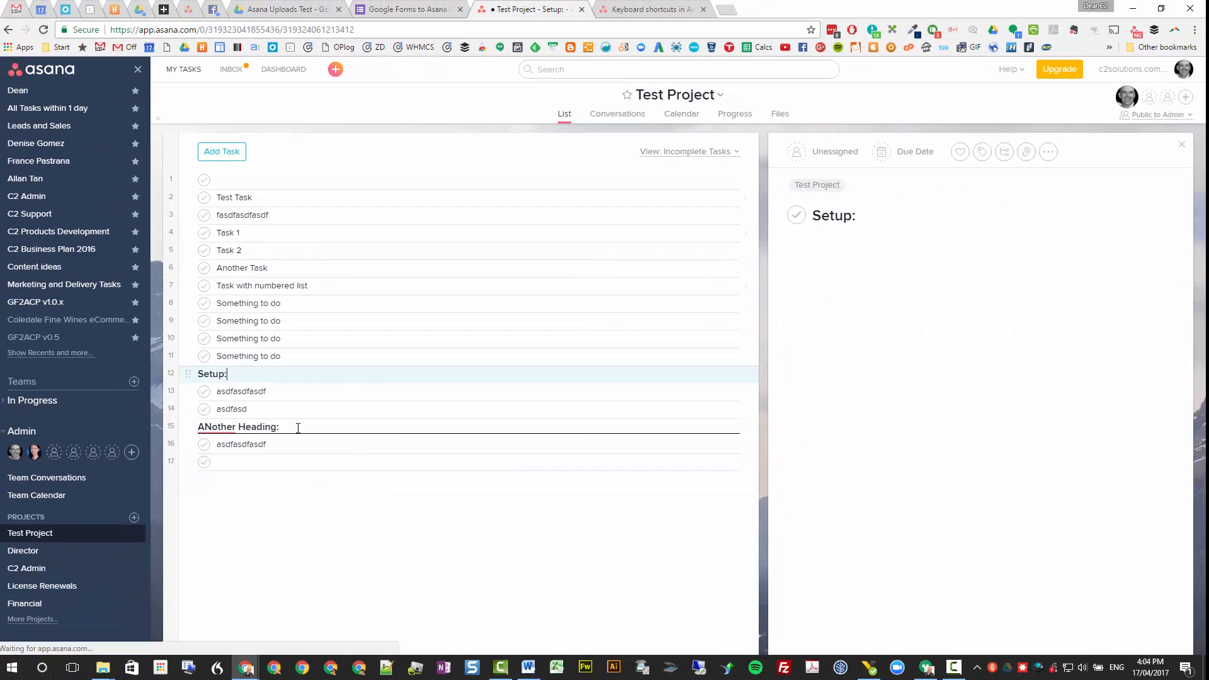
{"action": "left_click", "coordinate": [300, 464], "text": "shift"}
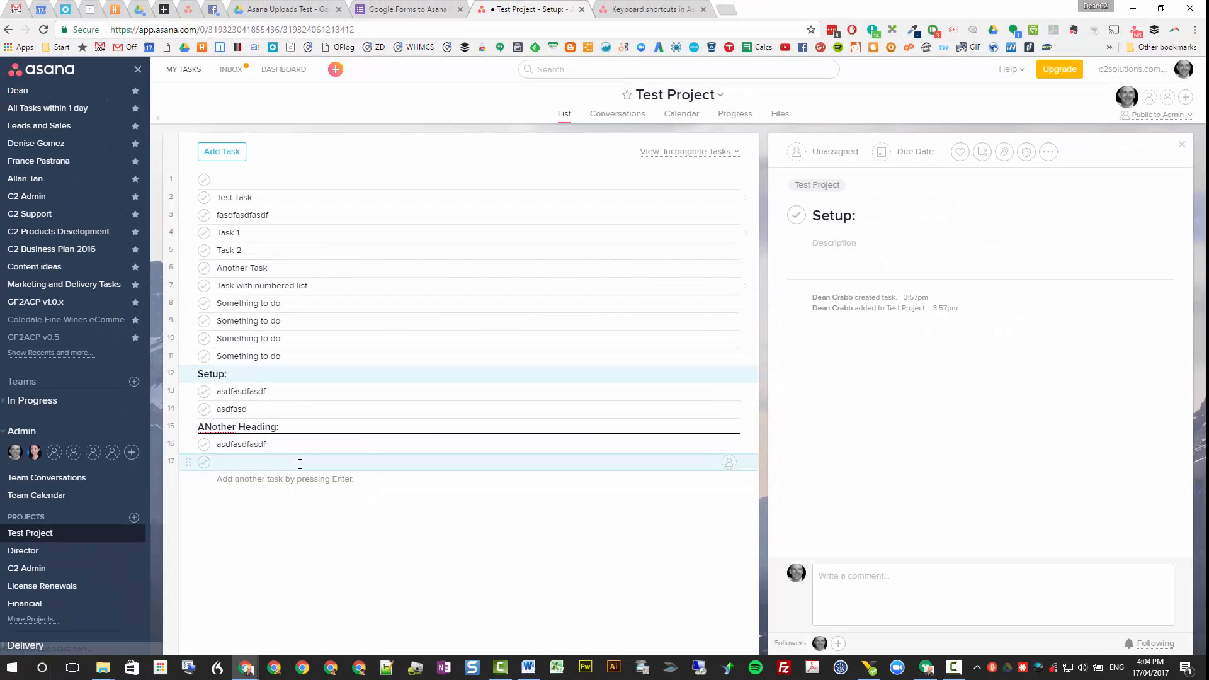
{"action": "key", "text": "BackSpace"}
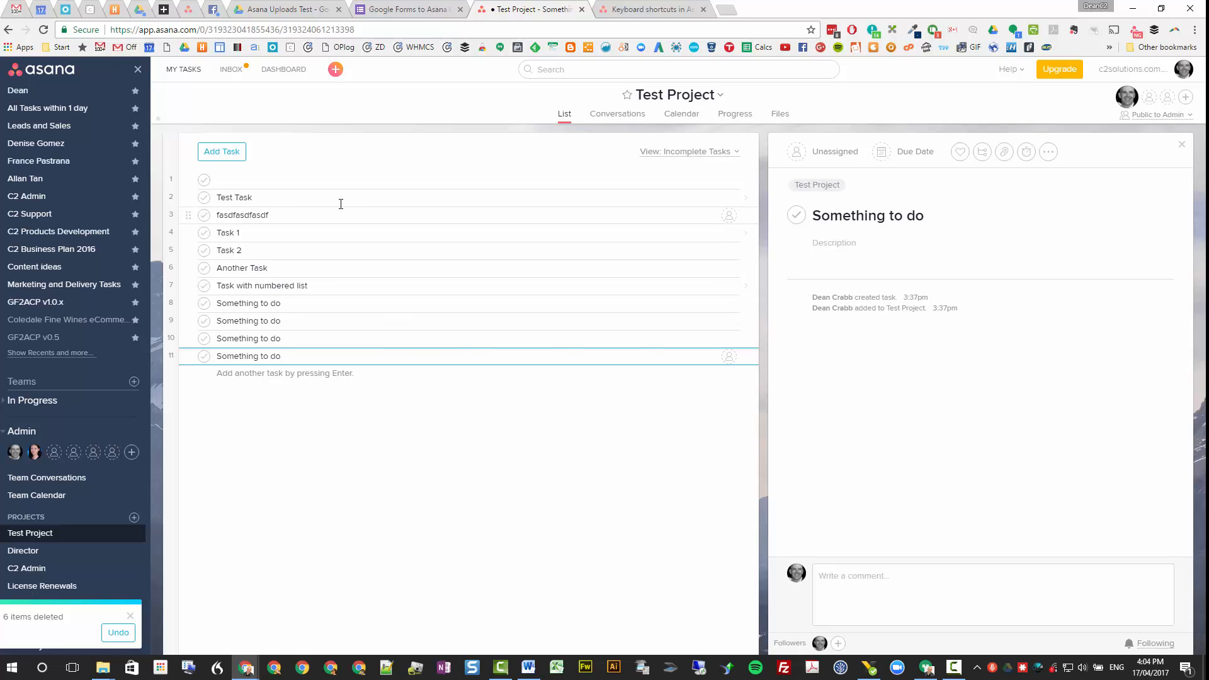
{"action": "left_click", "coordinate": [335, 180]}
{"action": "key", "text": "BackSpace"}
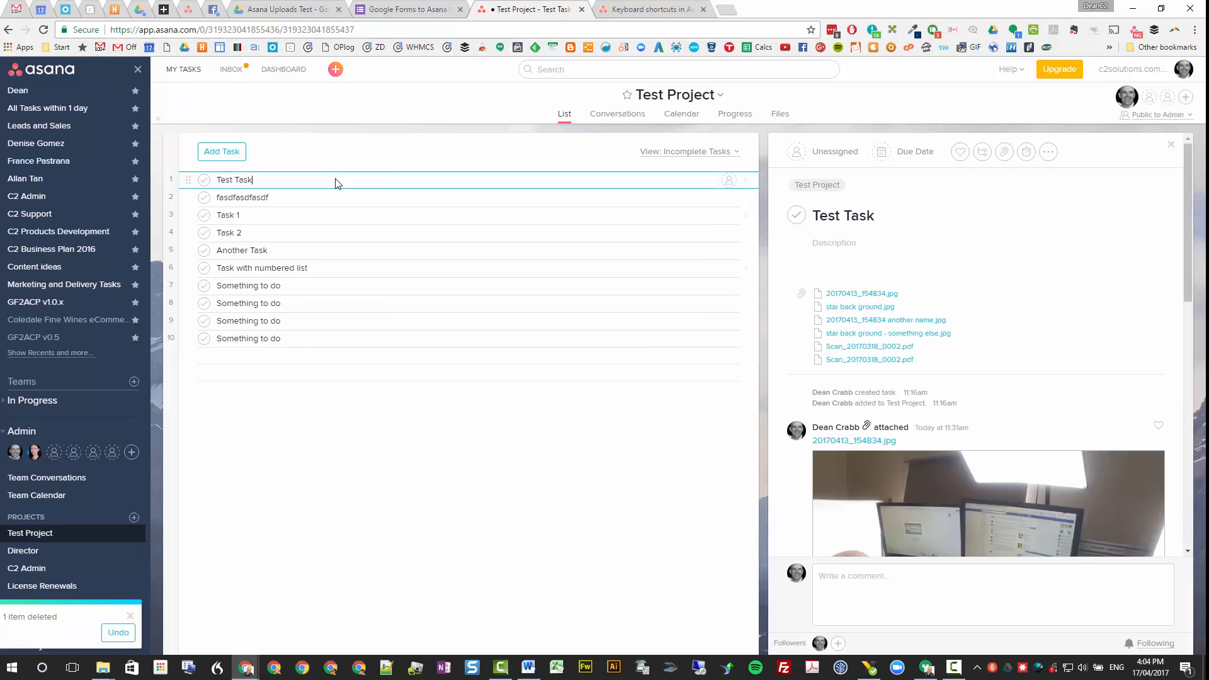
Step: Delete the first Something to do task and the task named Another Task
{"action": "left_click", "coordinate": [322, 287]}
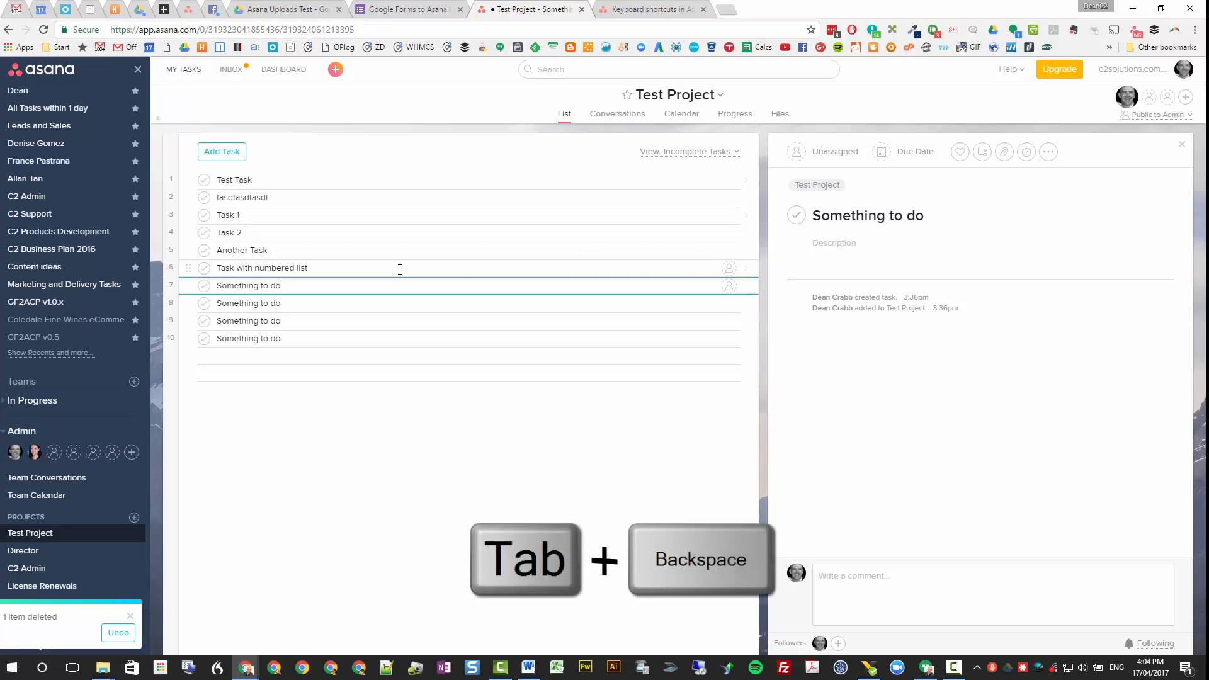
{"action": "key", "text": "Tab+BackSpace"}
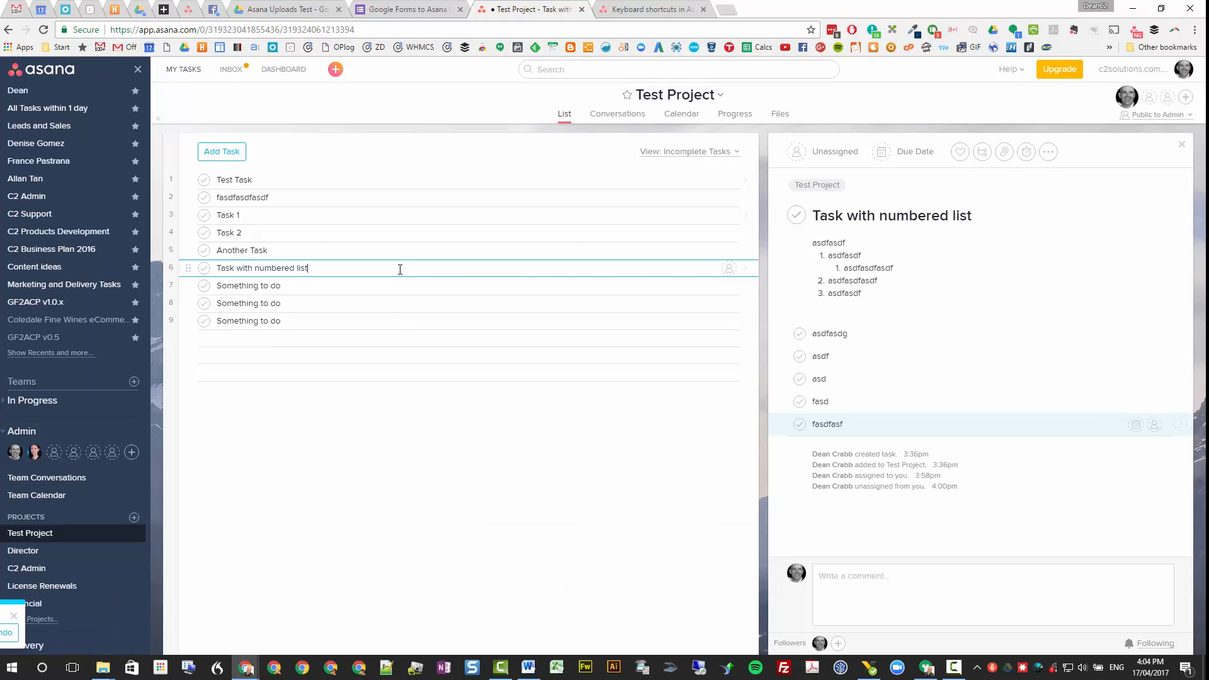
{"action": "key", "text": "Up"}
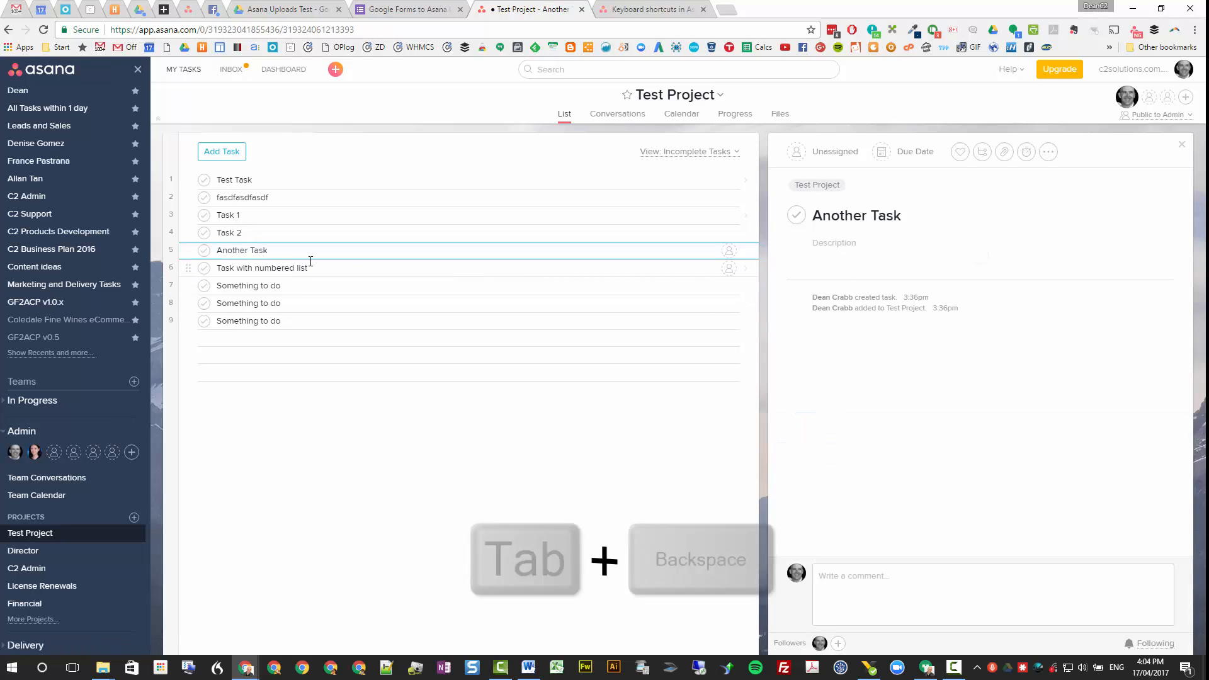
{"action": "key", "text": "Tab+BackSpace"}
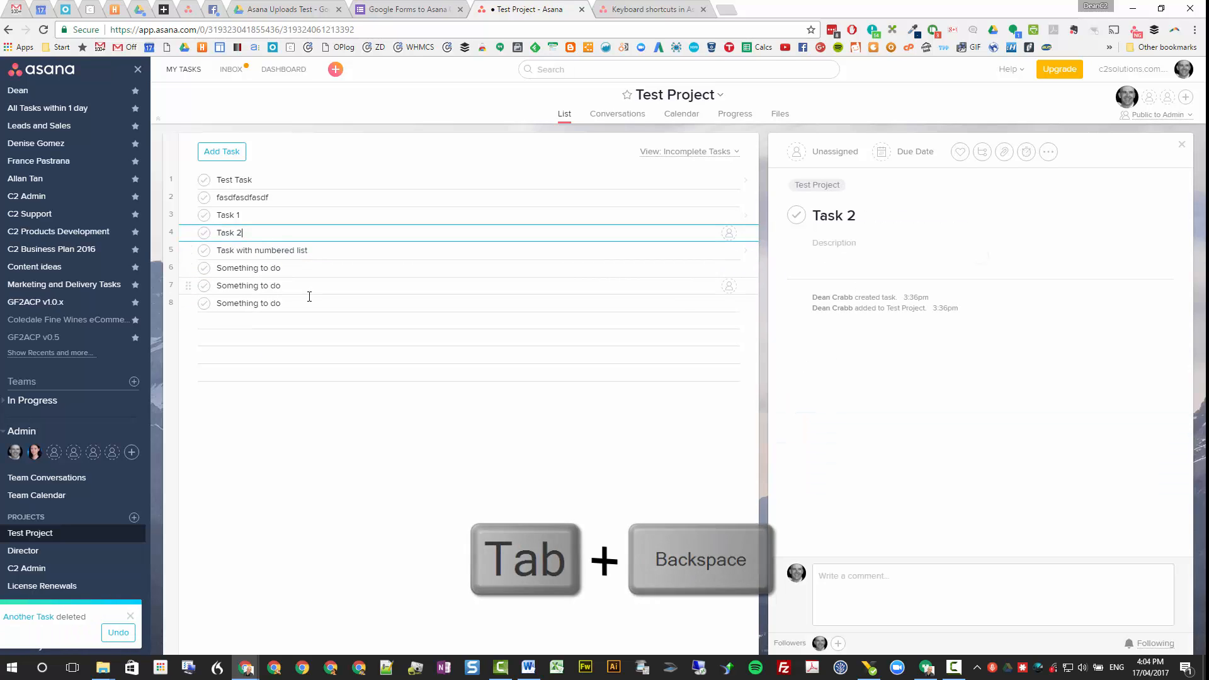
Step: Add the tasks asd, fa, sdfa, sdf, asd, fasd and fadsf below the last Something to do task
{"action": "left_click", "coordinate": [309, 302]}
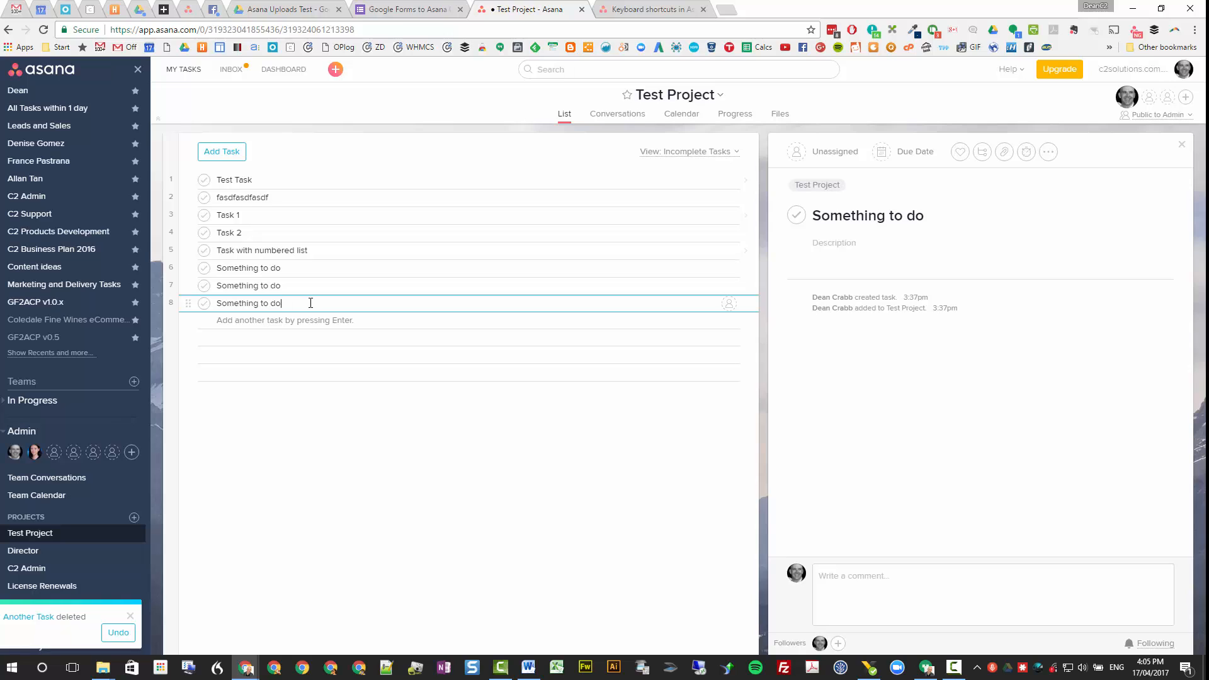
{"action": "key", "text": "Return"}
{"action": "type", "text": "asd"}
{"action": "key", "text": "Return"}
{"action": "type", "text": "fa"}
{"action": "key", "text": "Return"}
{"action": "type", "text": "sdfa"}
{"action": "key", "text": "Return"}
{"action": "type", "text": "sd"}
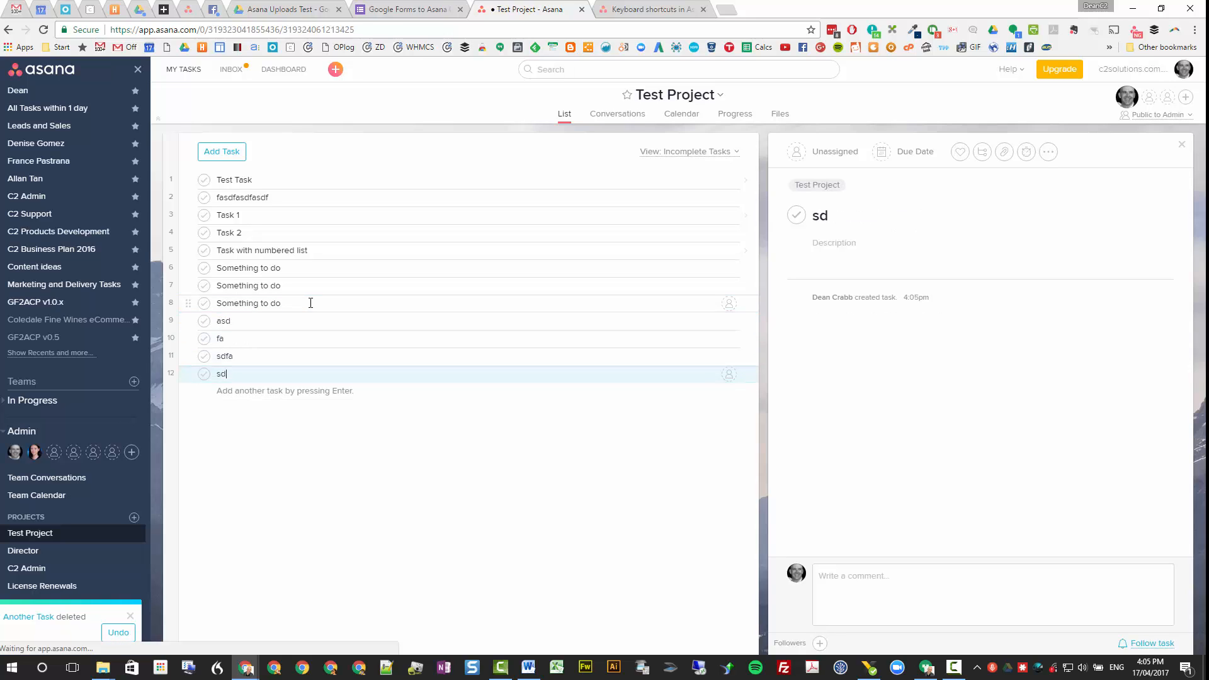
{"action": "type", "text": "f"}
{"action": "key", "text": "Return"}
{"action": "type", "text": "asd"}
{"action": "key", "text": "Return"}
{"action": "type", "text": "fasd"}
{"action": "key", "text": "Return"}
{"action": "type", "text": "fadsf"}
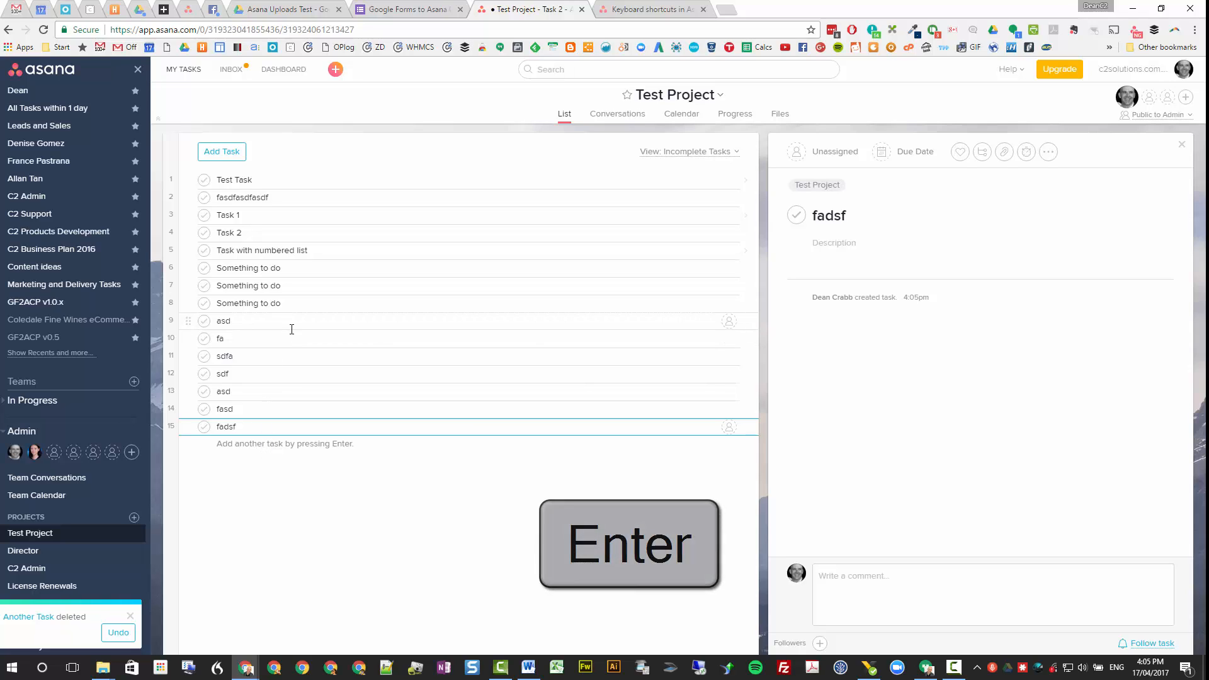
Step: Select the whole range of tasks from asd through fadsf and delete them together
{"action": "left_click", "coordinate": [292, 320]}
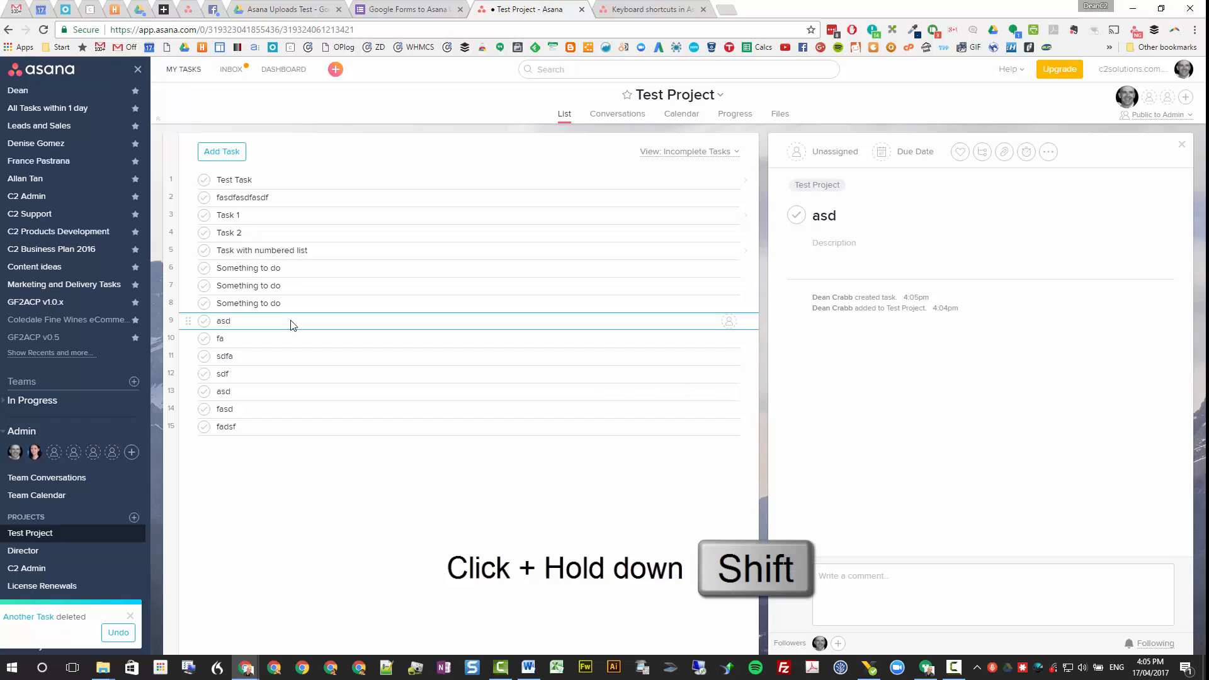
{"action": "left_click", "coordinate": [278, 430], "text": "shift"}
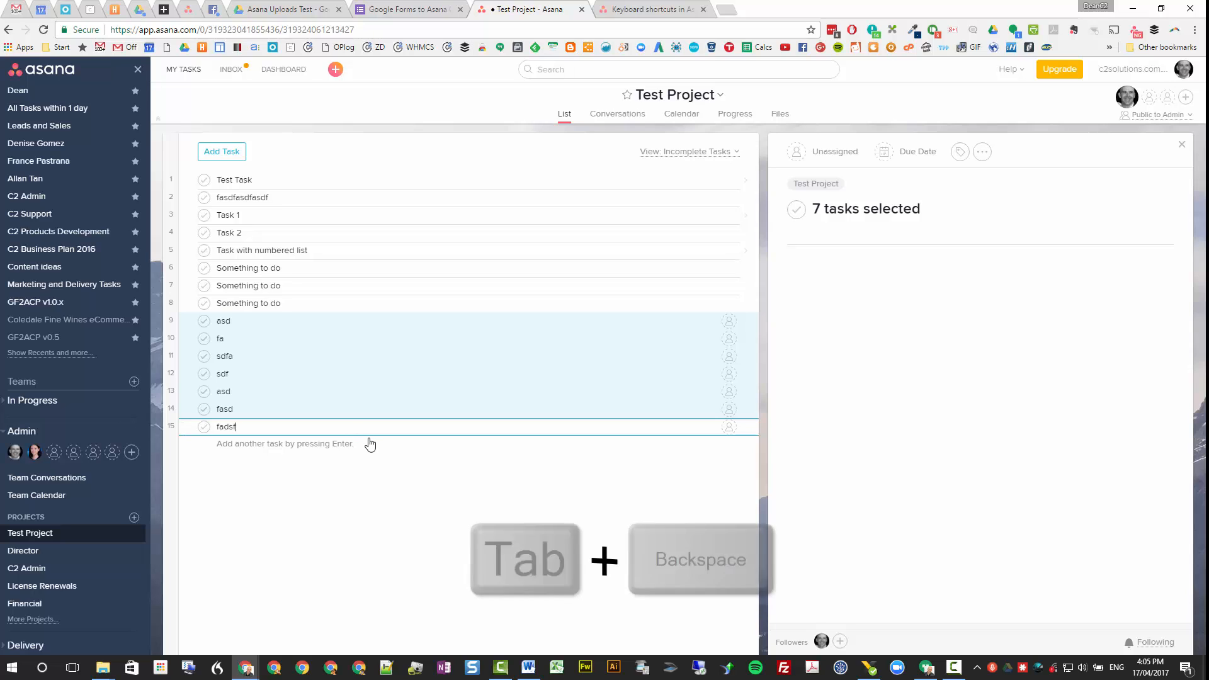
{"action": "key", "text": "Tab+BackSpace"}
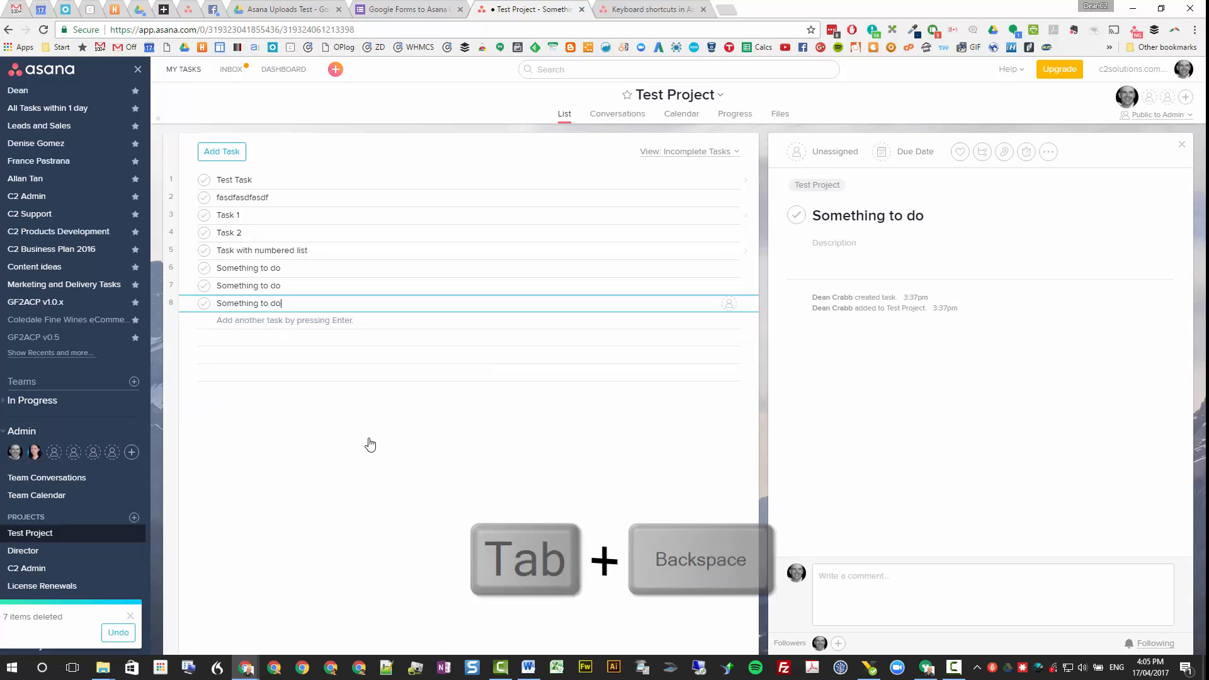
Step: Add the tasks asdf, asd, fasdf, asd, fasd and fasdf below the last Something to do task, followed by a blank task
{"action": "key", "text": "Return"}
{"action": "type", "text": "asdf"}
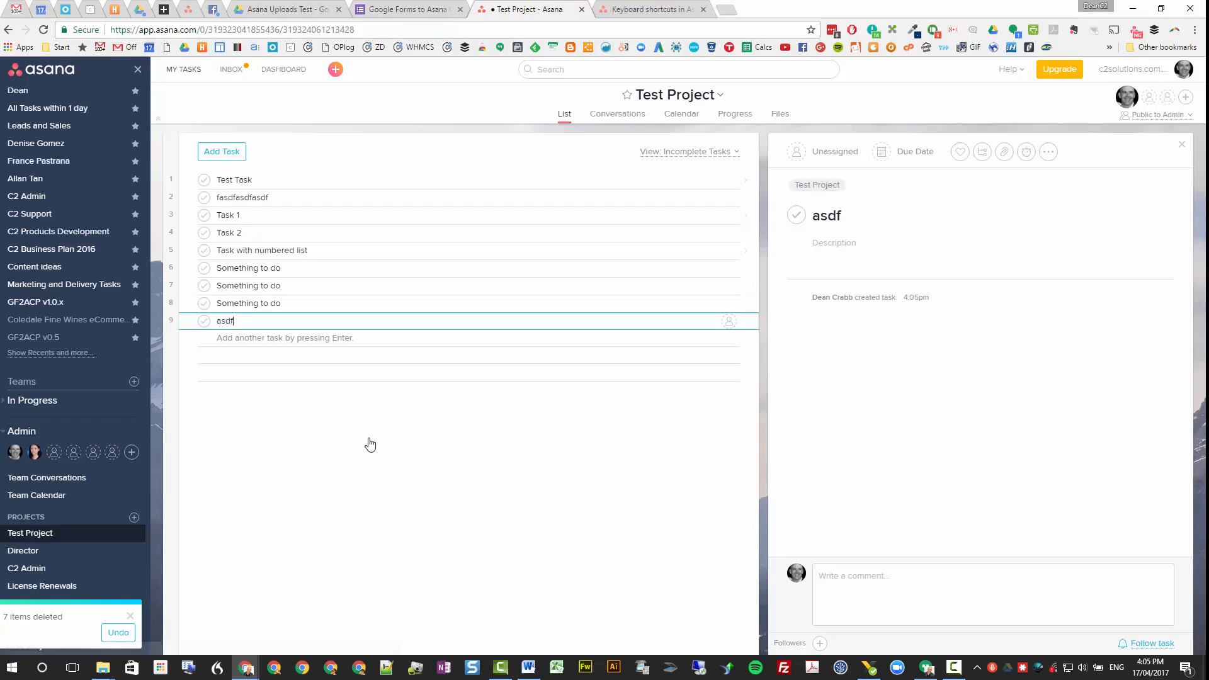
{"action": "key", "text": "Return"}
{"action": "type", "text": "asd"}
{"action": "key", "text": "Return"}
{"action": "type", "text": "fasdf"}
{"action": "key", "text": "Return"}
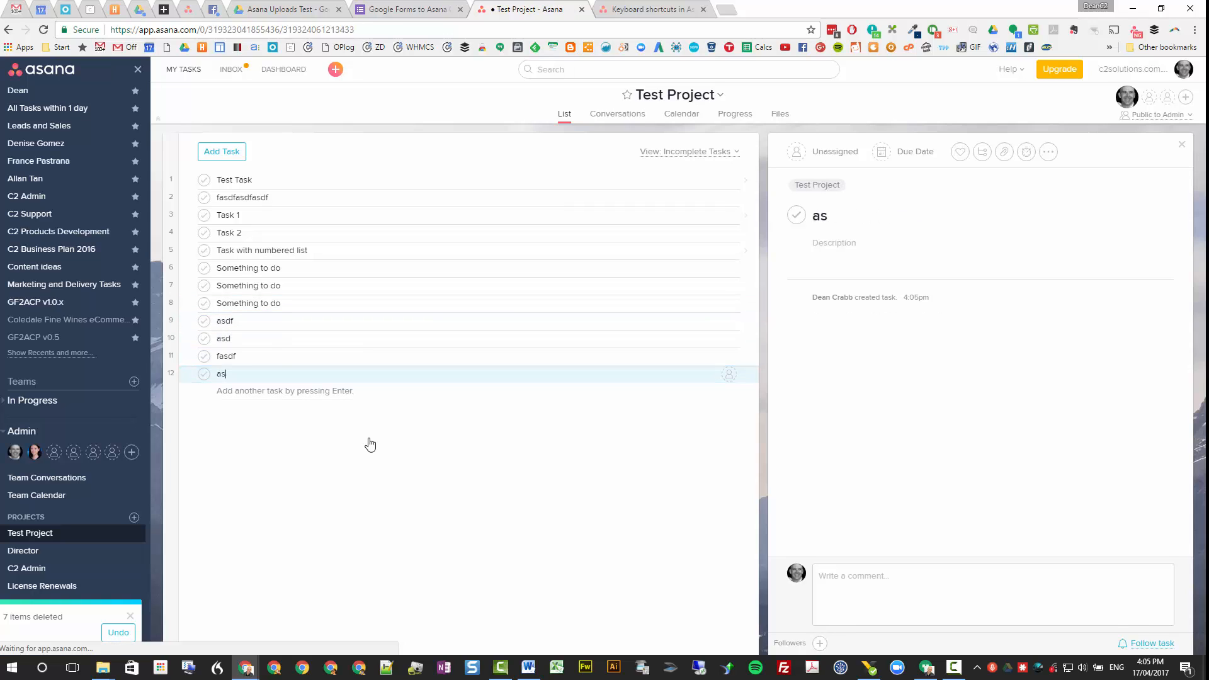
{"action": "type", "text": "asd"}
{"action": "key", "text": "Return"}
{"action": "type", "text": "fasd"}
{"action": "key", "text": "Return"}
{"action": "type", "text": "fasdf"}
{"action": "key", "text": "Return"}
Step: Select the continuous range from the asdf task through the blank last task, and clear the multiple selection
{"action": "left_click", "coordinate": [281, 320]}
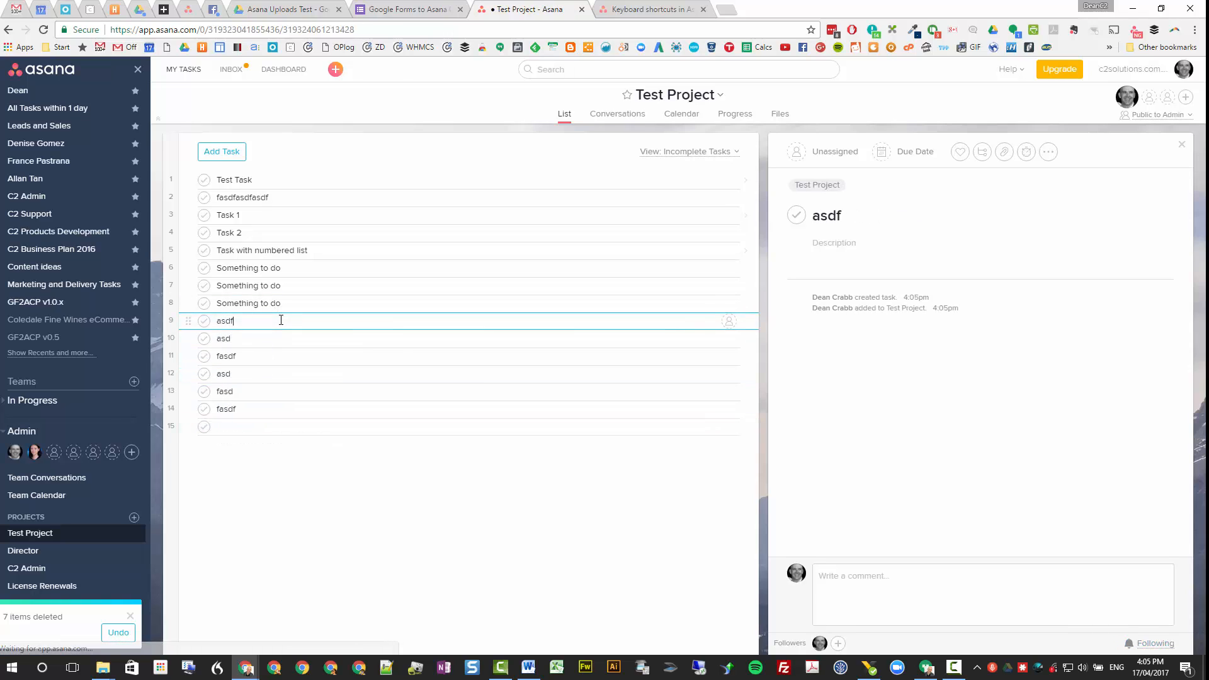
{"action": "left_click", "coordinate": [265, 428], "text": "shift"}
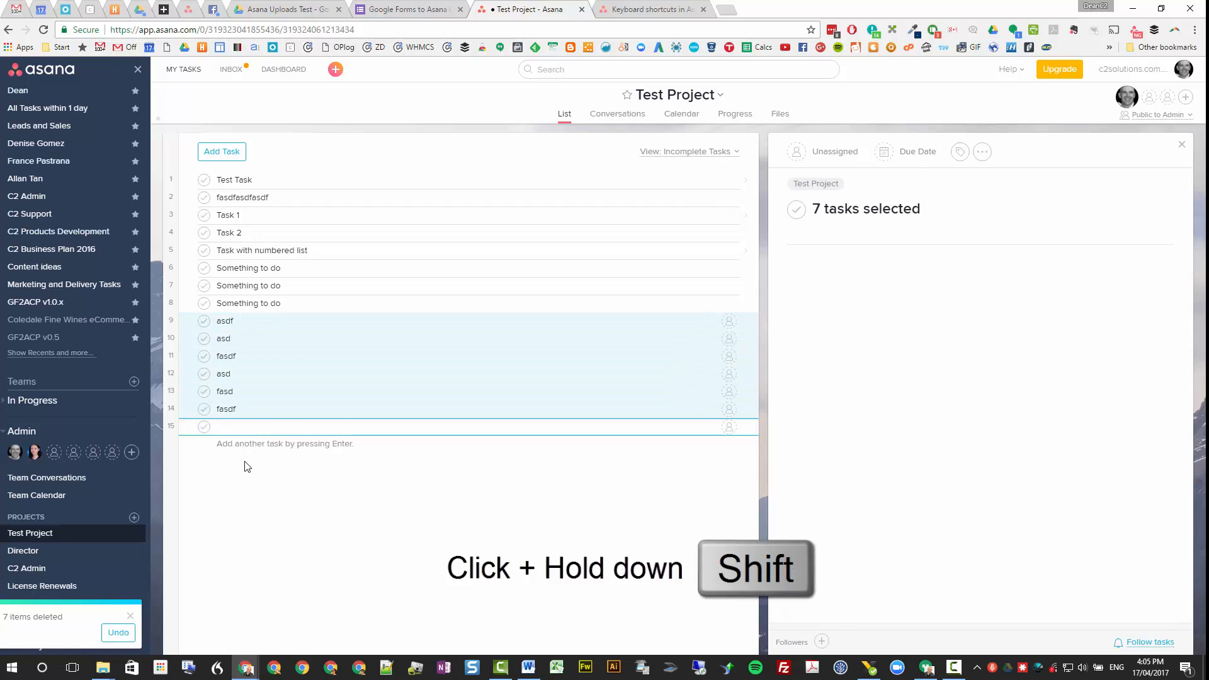
{"action": "left_click", "coordinate": [299, 308]}
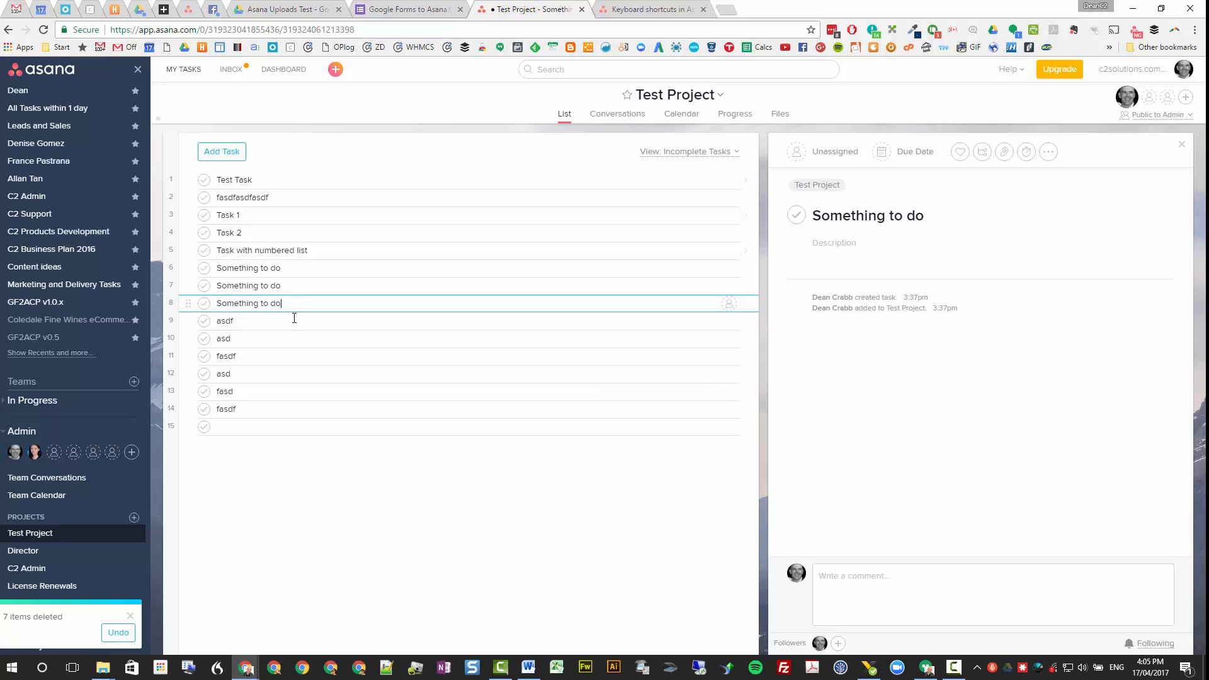
Step: Select the non-adjacent tasks asdf, the first fasdf, fasd and the blank last task, and delete them together
{"action": "left_click", "coordinate": [293, 322]}
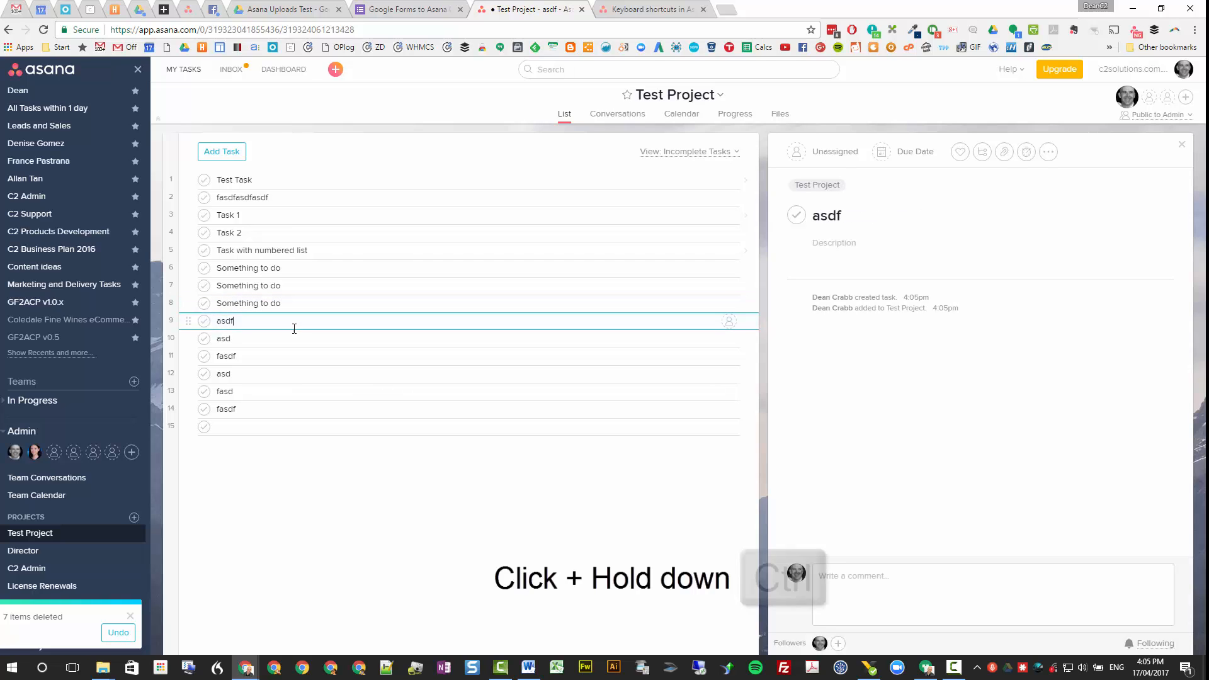
{"action": "left_click", "coordinate": [281, 365], "text": "ctrl"}
{"action": "left_click", "coordinate": [293, 393], "text": "ctrl"}
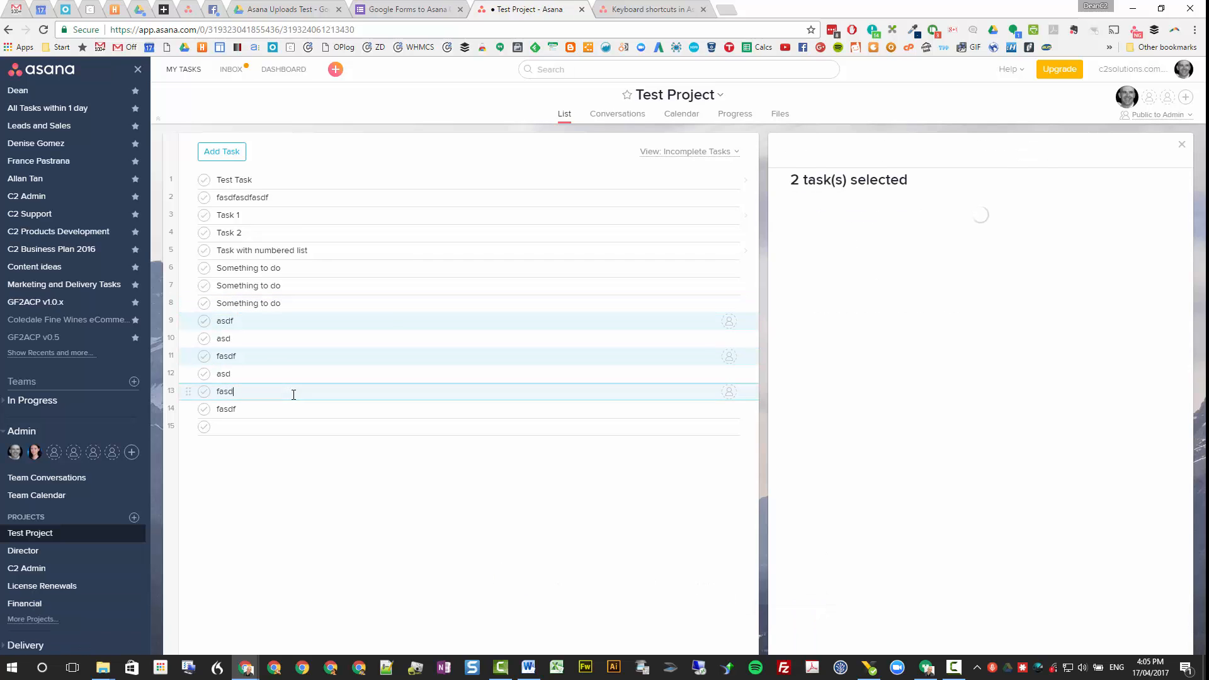
{"action": "left_click", "coordinate": [291, 427], "text": "ctrl"}
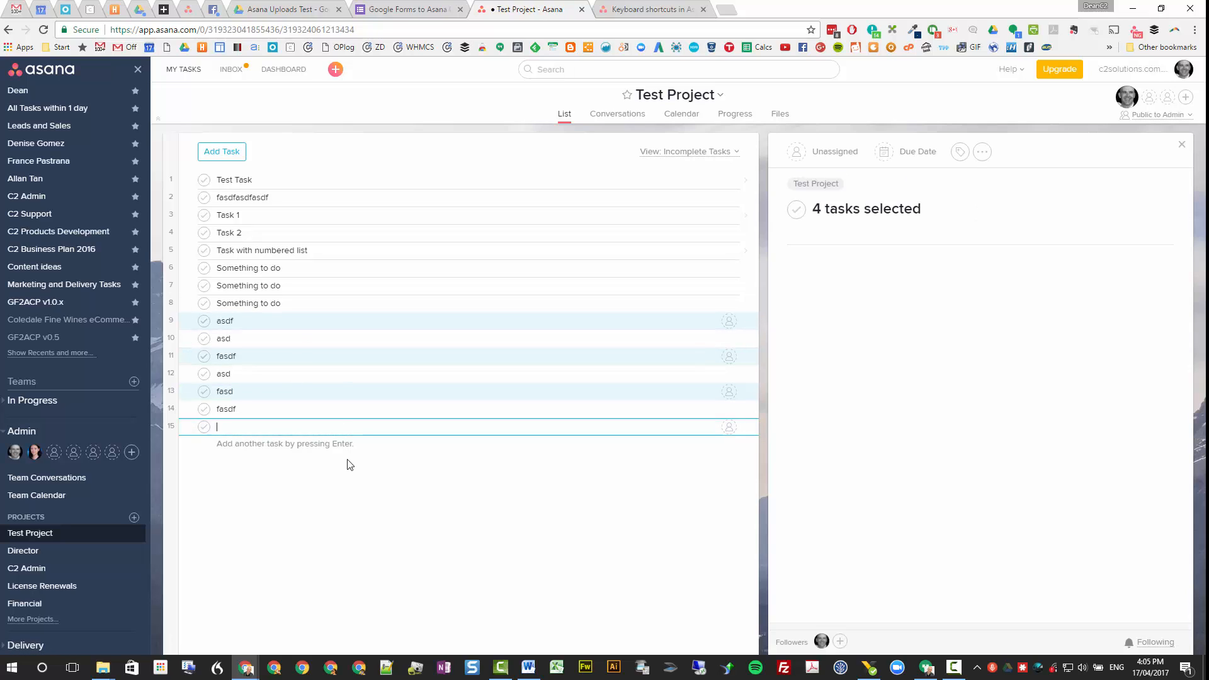
{"action": "key", "text": "Tab+BackSpace"}
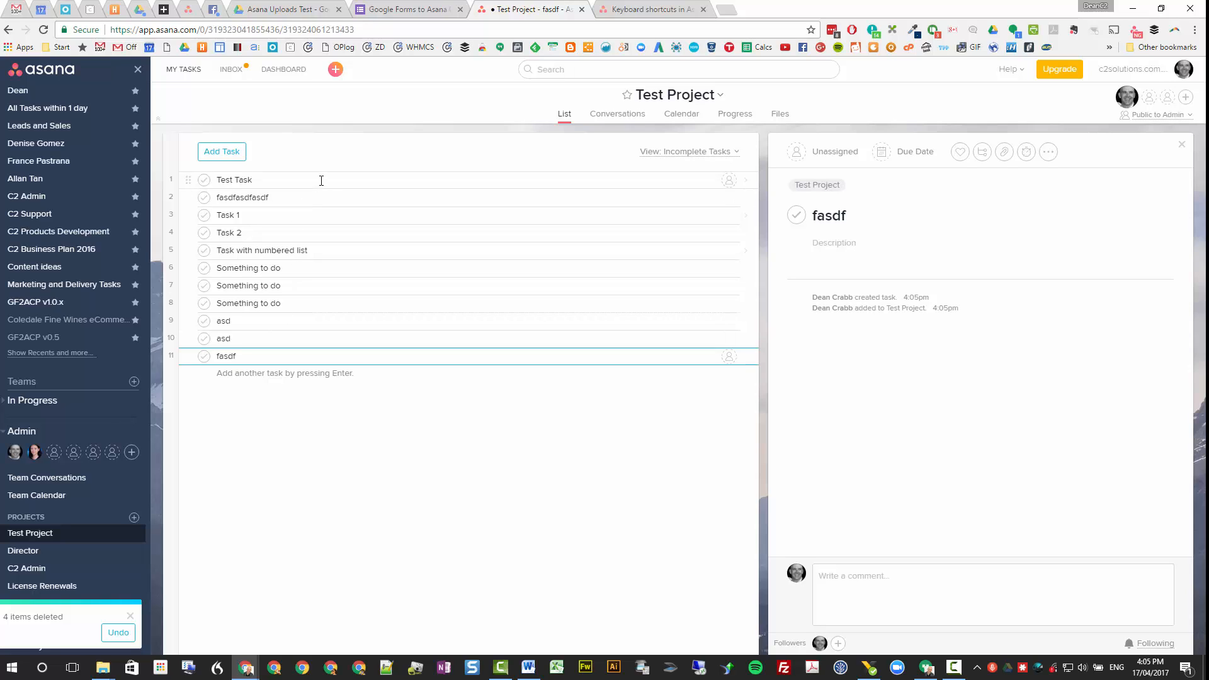
Step: Assign Test Task to yourself
{"action": "left_click", "coordinate": [289, 181]}
{"action": "key", "text": "Tab+m"}
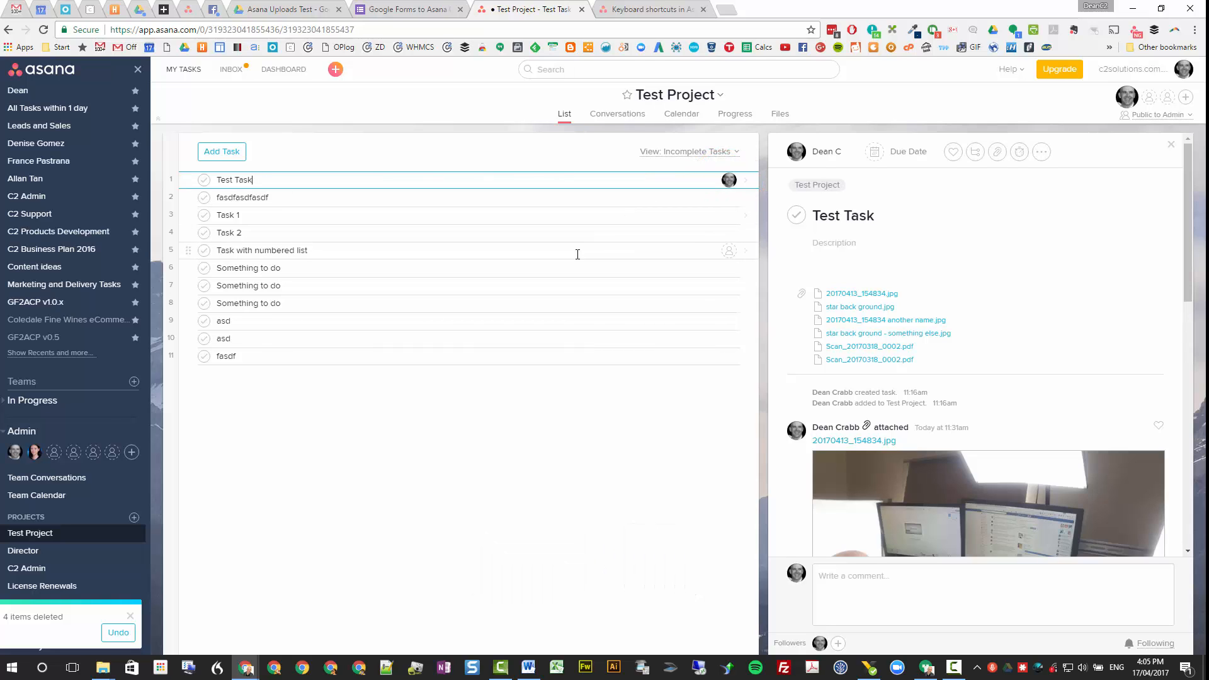
Step: Bring up Test Task's due date, followers and project fields in turn
{"action": "key", "text": "Tab+d"}
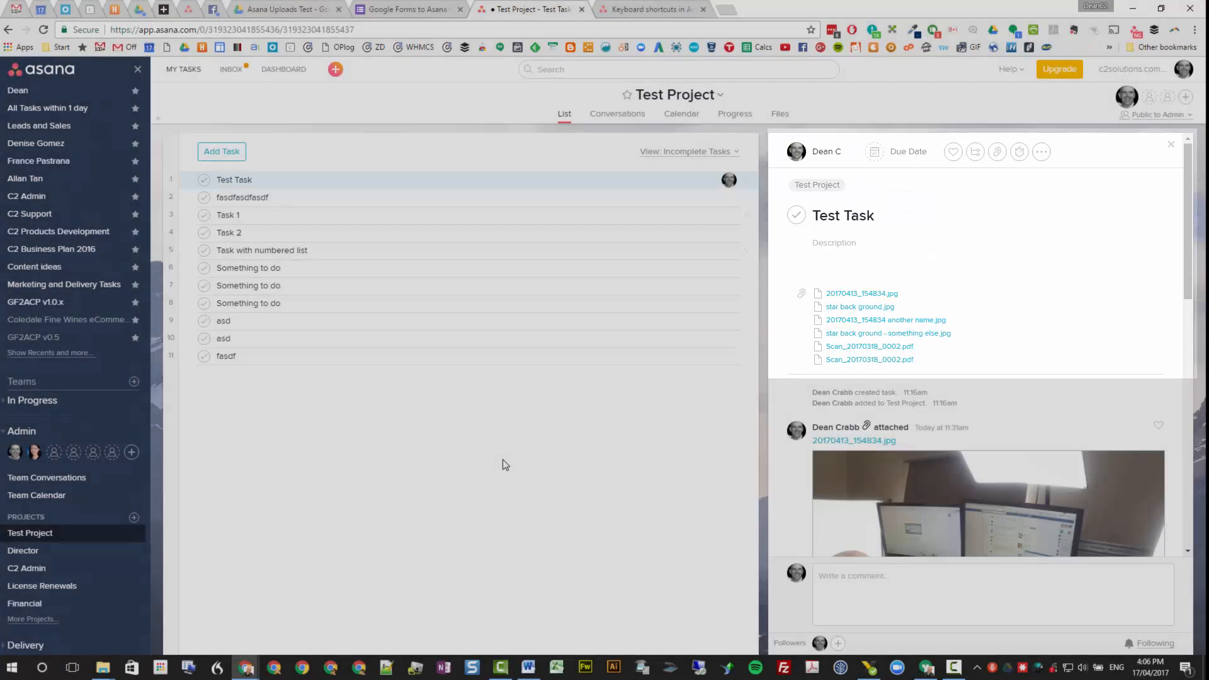
{"action": "key", "text": "Tab+f"}
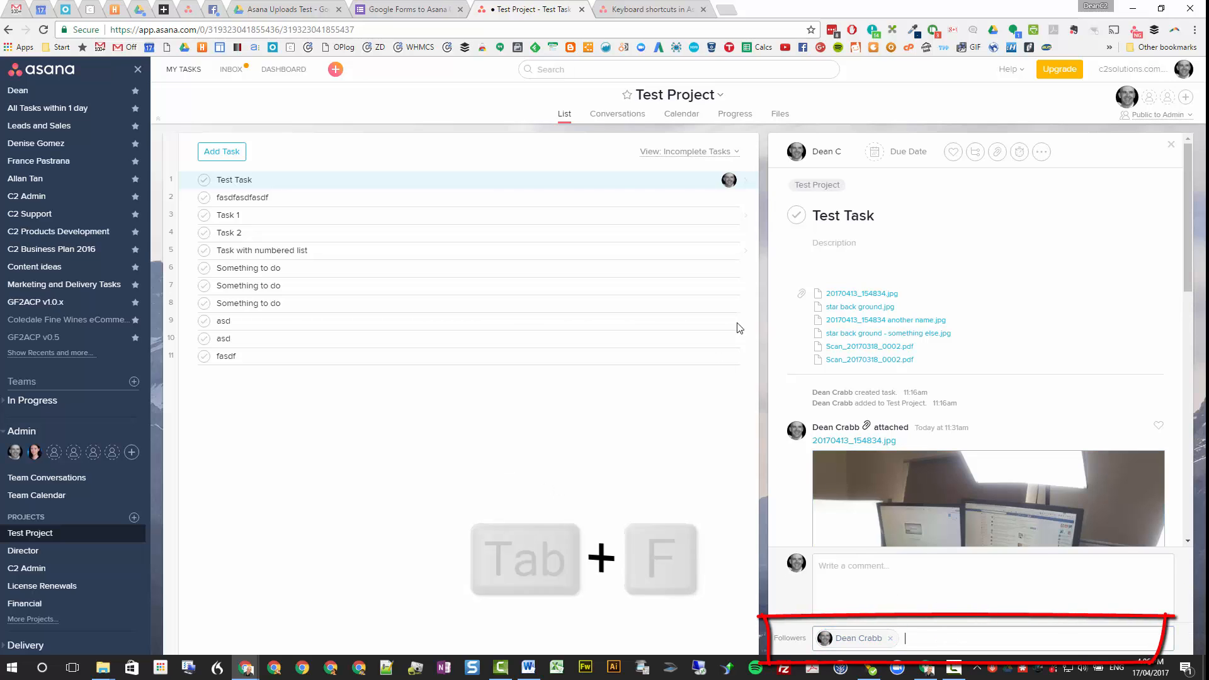
{"action": "key", "text": "Tab+p"}
{"action": "left_click", "coordinate": [490, 181]}
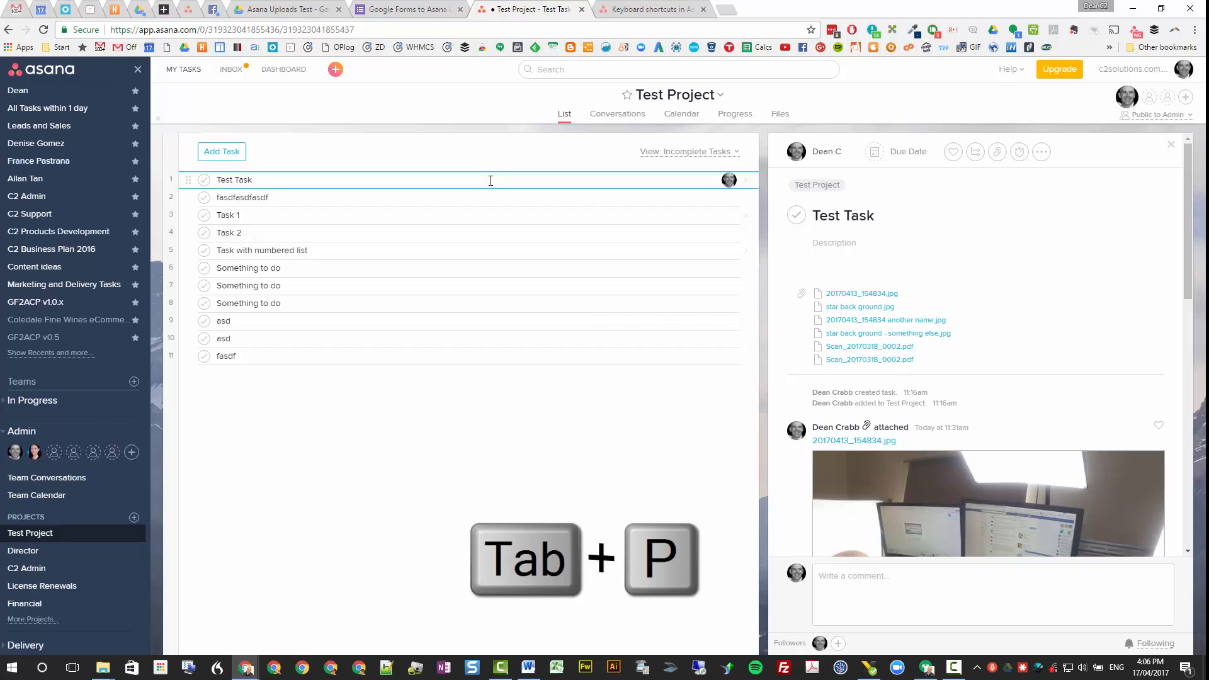
{"action": "key", "text": "Tab+p"}
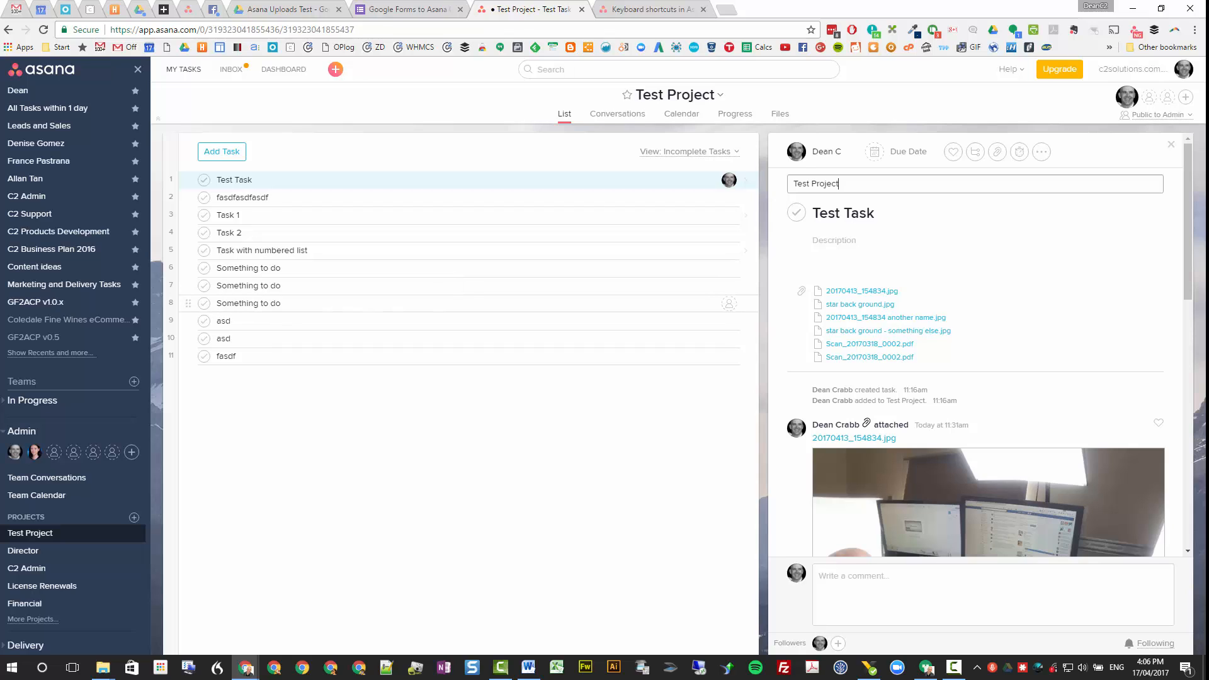
Step: Move the last Something to do task down to the end of the list, and back up to between the two asd tasks
{"action": "left_click", "coordinate": [292, 303]}
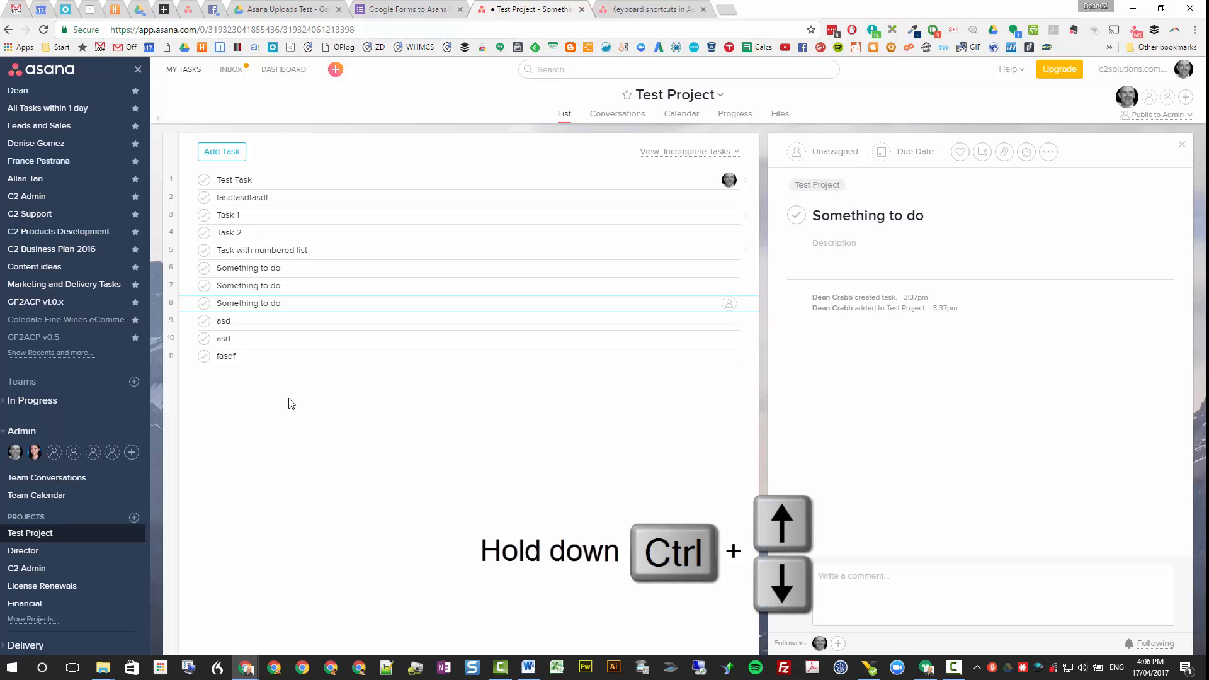
{"action": "key", "text": "ctrl+Down"}
{"action": "key", "text": "ctrl+Down"}
{"action": "key", "text": "ctrl+Down"}
{"action": "key", "text": "ctrl+Up"}
{"action": "key", "text": "ctrl+Up"}
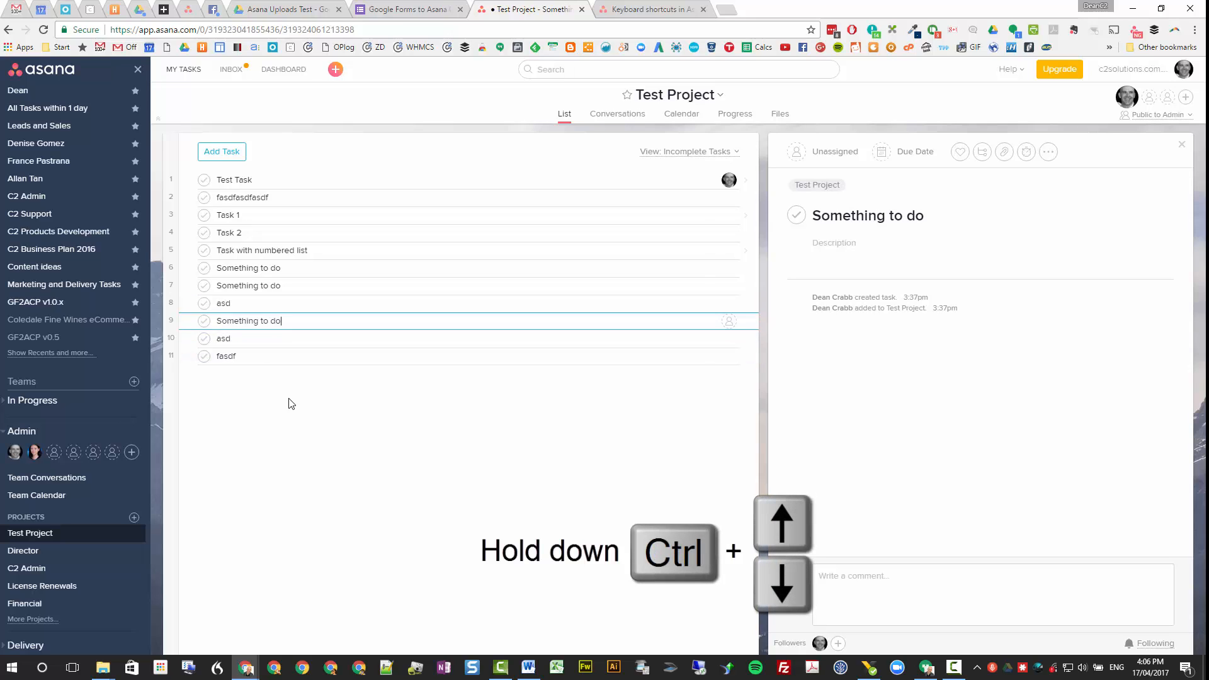
Step: Move the selected Something to do task up and down the list several times, ending directly below Task with numbered list
{"action": "key", "text": "ctrl+Up"}
{"action": "key", "text": "ctrl+Up"}
{"action": "key", "text": "ctrl+Up"}
{"action": "key", "text": "ctrl+Up"}
{"action": "key", "text": "ctrl+Up"}
{"action": "key", "text": "ctrl+Up"}
{"action": "key", "text": "ctrl+Up"}
{"action": "key", "text": "ctrl+Down"}
{"action": "key", "text": "ctrl+Down"}
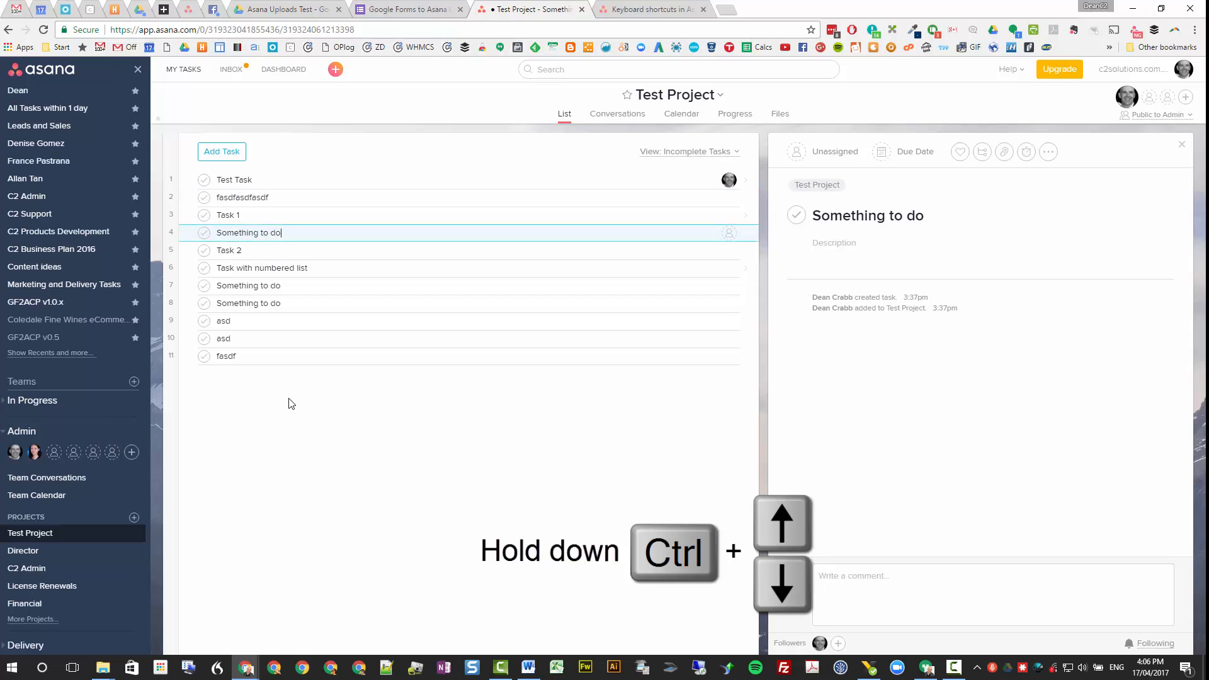
{"action": "key", "text": "ctrl+Down"}
{"action": "key", "text": "ctrl+Down"}
{"action": "key", "text": "ctrl+Down"}
{"action": "key", "text": "ctrl+Down"}
{"action": "key", "text": "ctrl+Down"}
{"action": "key", "text": "ctrl+Down"}
{"action": "key", "text": "ctrl+Down"}
{"action": "key", "text": "ctrl+Up"}
{"action": "key", "text": "ctrl+Up"}
{"action": "key", "text": "ctrl+Up"}
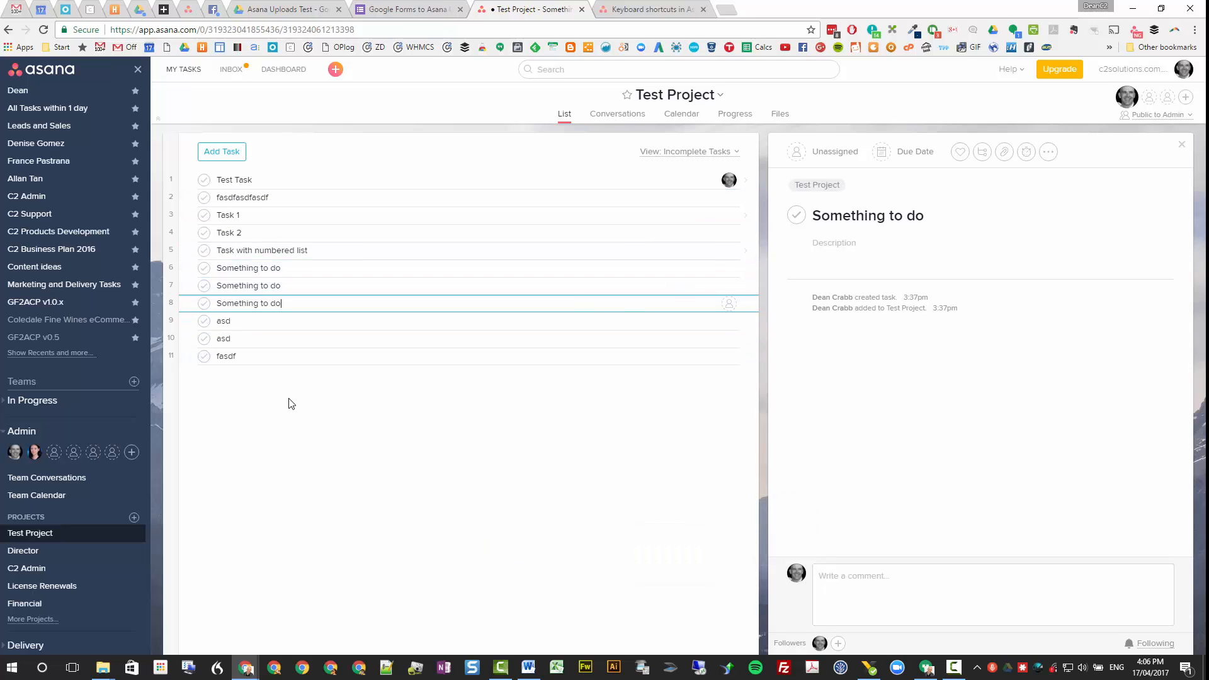
{"action": "key", "text": "ctrl+Up"}
{"action": "key", "text": "ctrl+Up"}
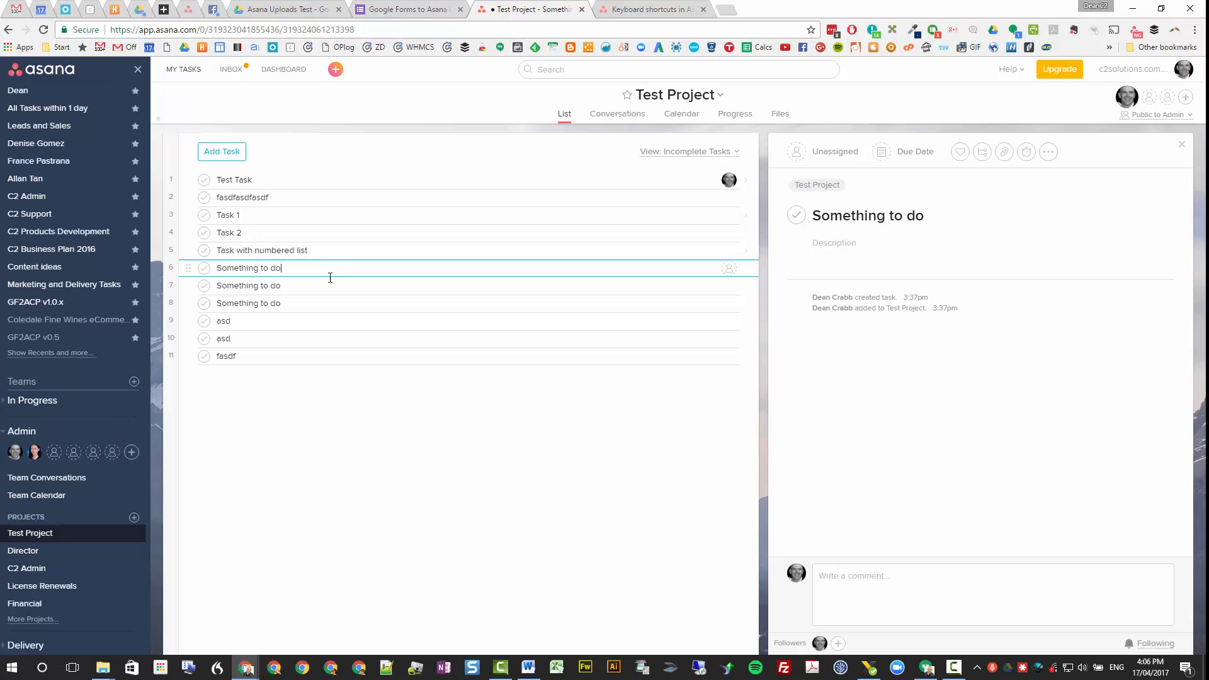
Step: Copy the fasdf task at the end of the list and paste it as a new task directly below
{"action": "left_click", "coordinate": [330, 356]}
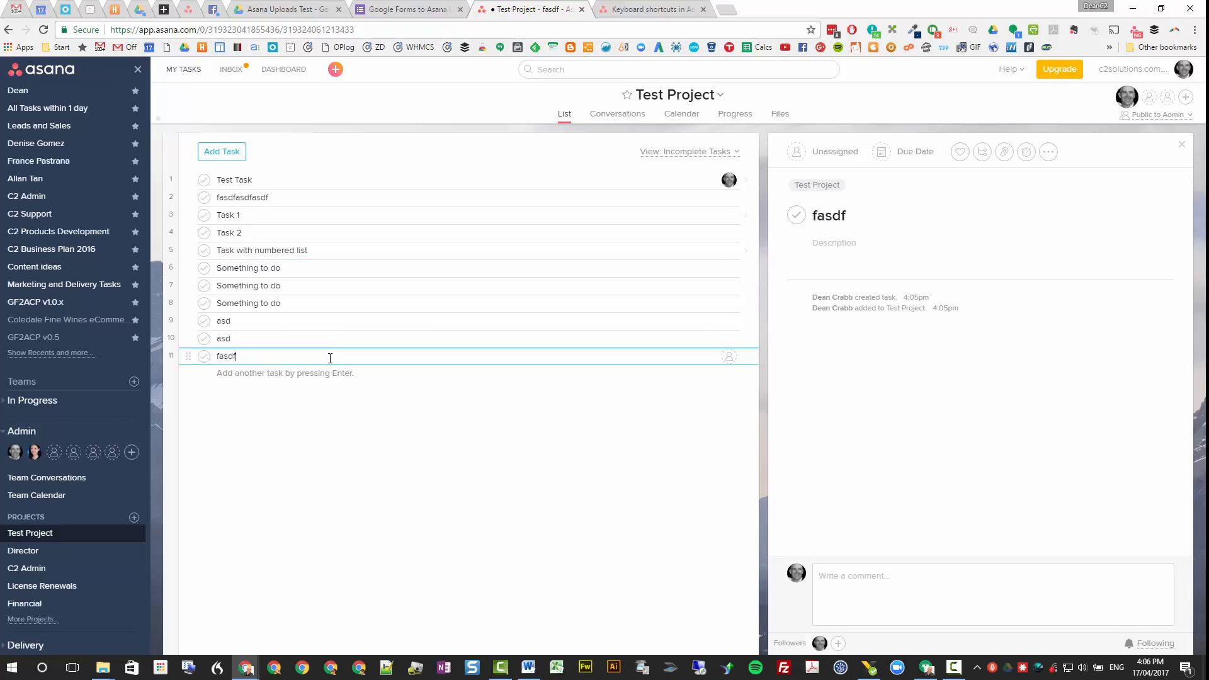
{"action": "key", "text": "ctrl+c"}
{"action": "key", "text": "ctrl+v"}
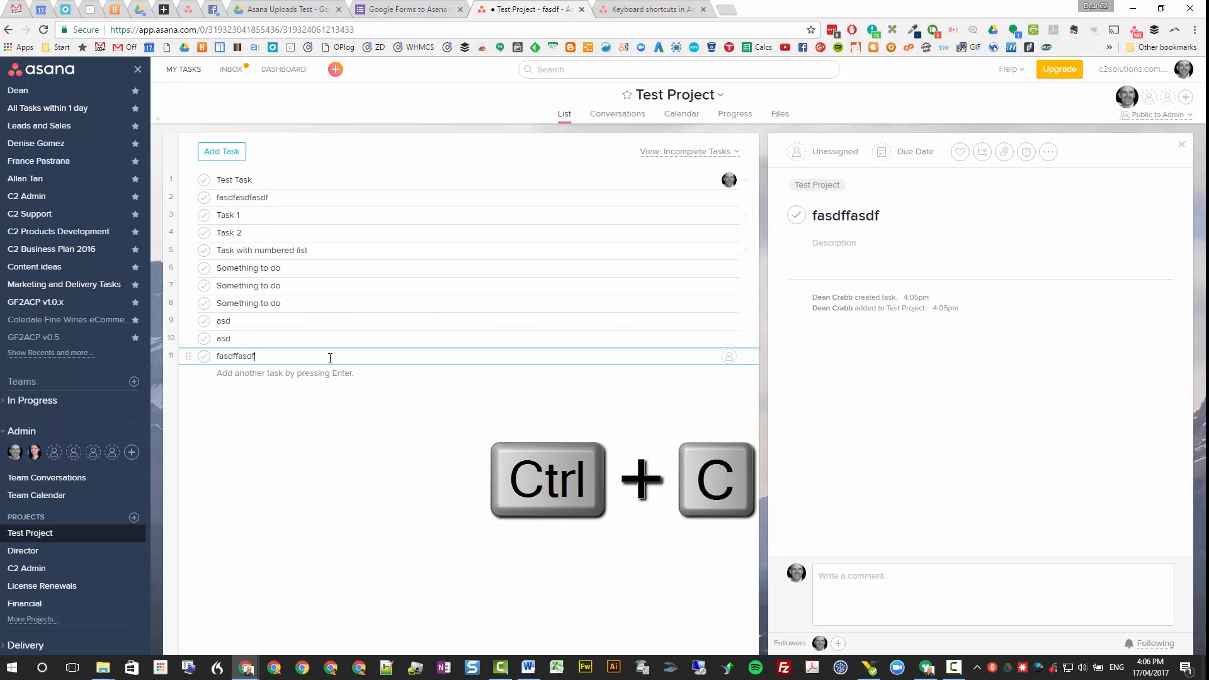
{"action": "key", "text": "BackSpace"}
{"action": "key", "text": "BackSpace"}
{"action": "key", "text": "BackSpace"}
{"action": "key", "text": "Return"}
{"action": "key", "text": "ctrl+v"}
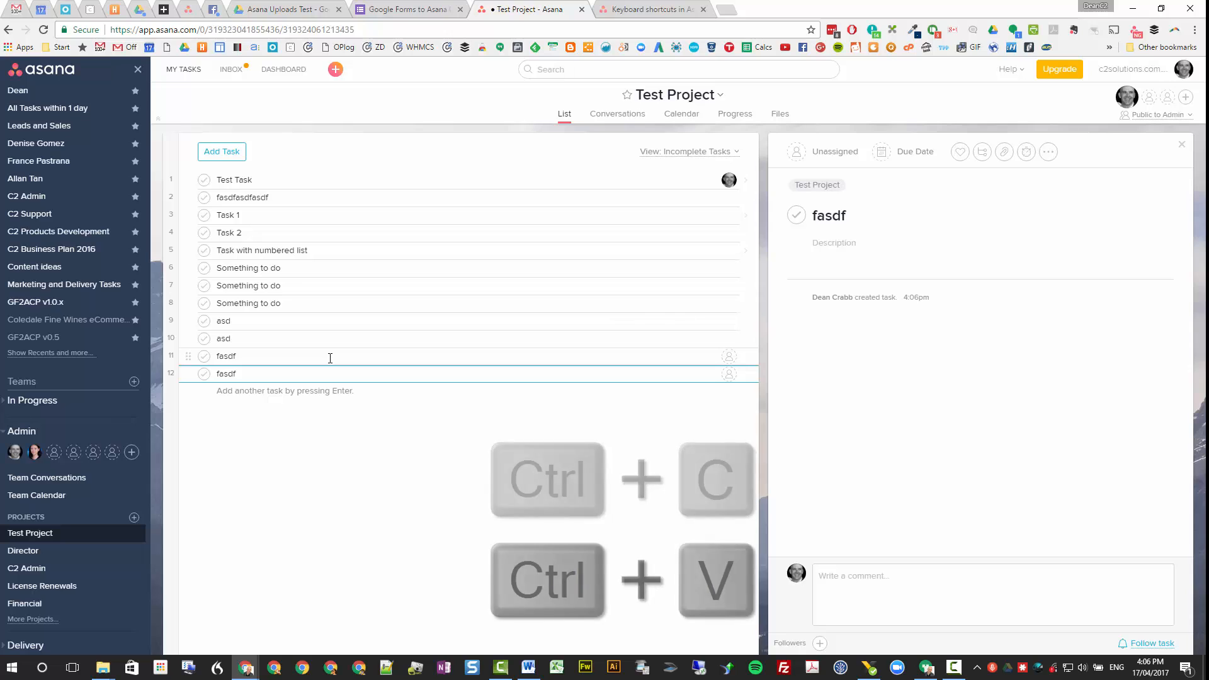
Step: Copy the Something to do task above the asd tasks and paste it as a new task at the end of the list
{"action": "left_click", "coordinate": [311, 307]}
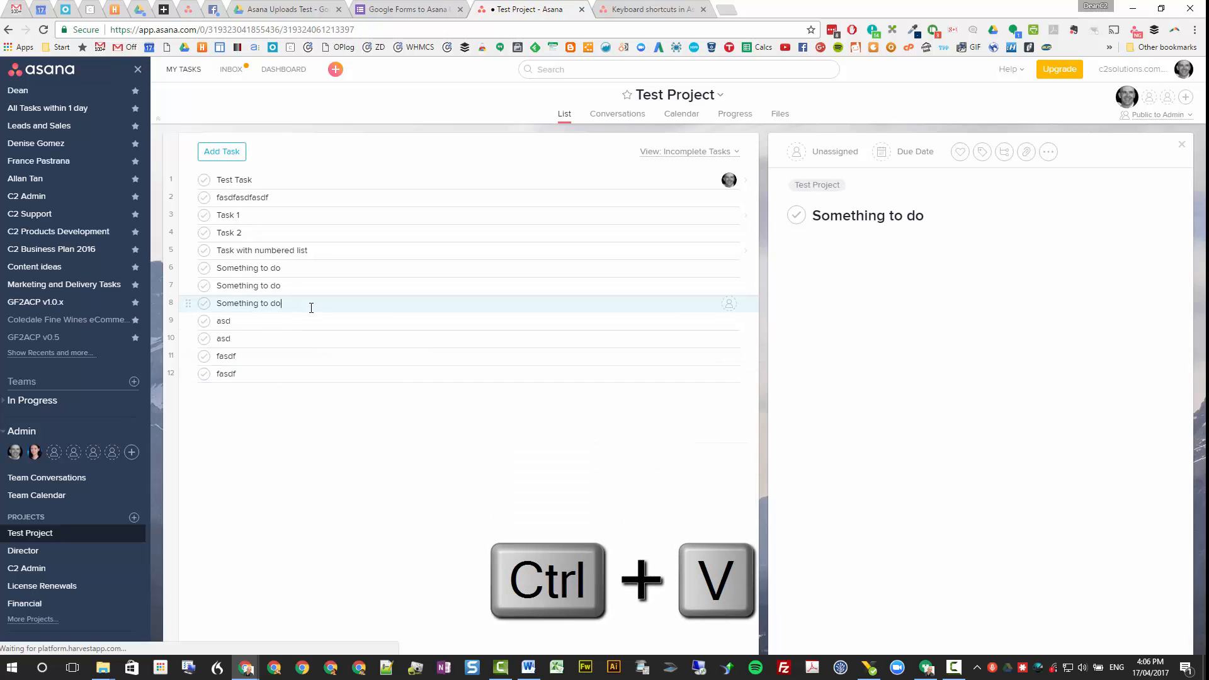
{"action": "left_click", "coordinate": [323, 376]}
{"action": "key", "text": "Return"}
{"action": "key", "text": "ctrl+v"}
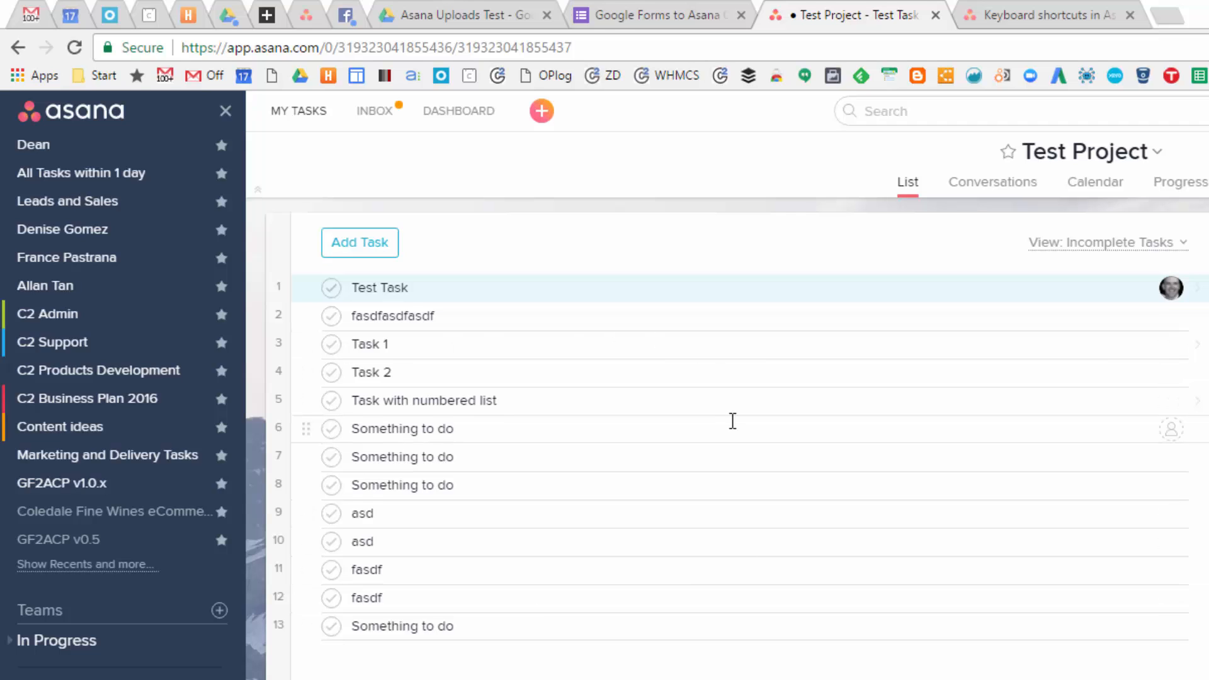
Step: Open My Tasks, view Test Task in the New Tasks section, and collapse that section
{"action": "left_click", "coordinate": [296, 114]}
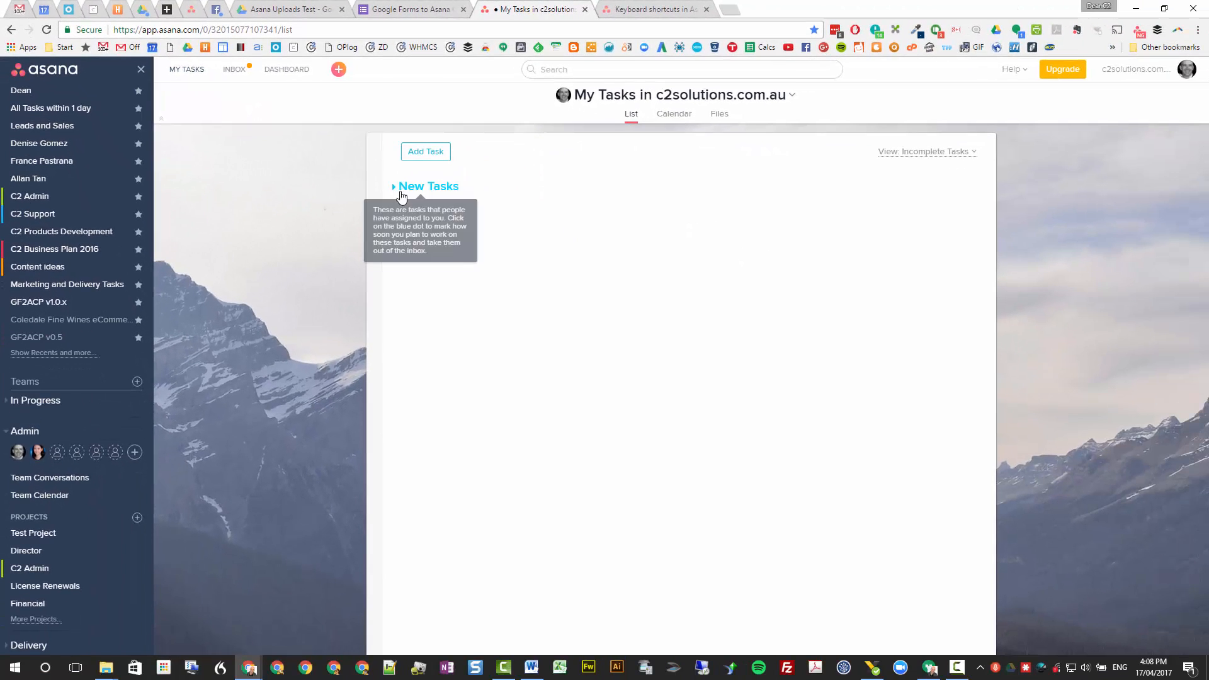
{"action": "left_click", "coordinate": [394, 191]}
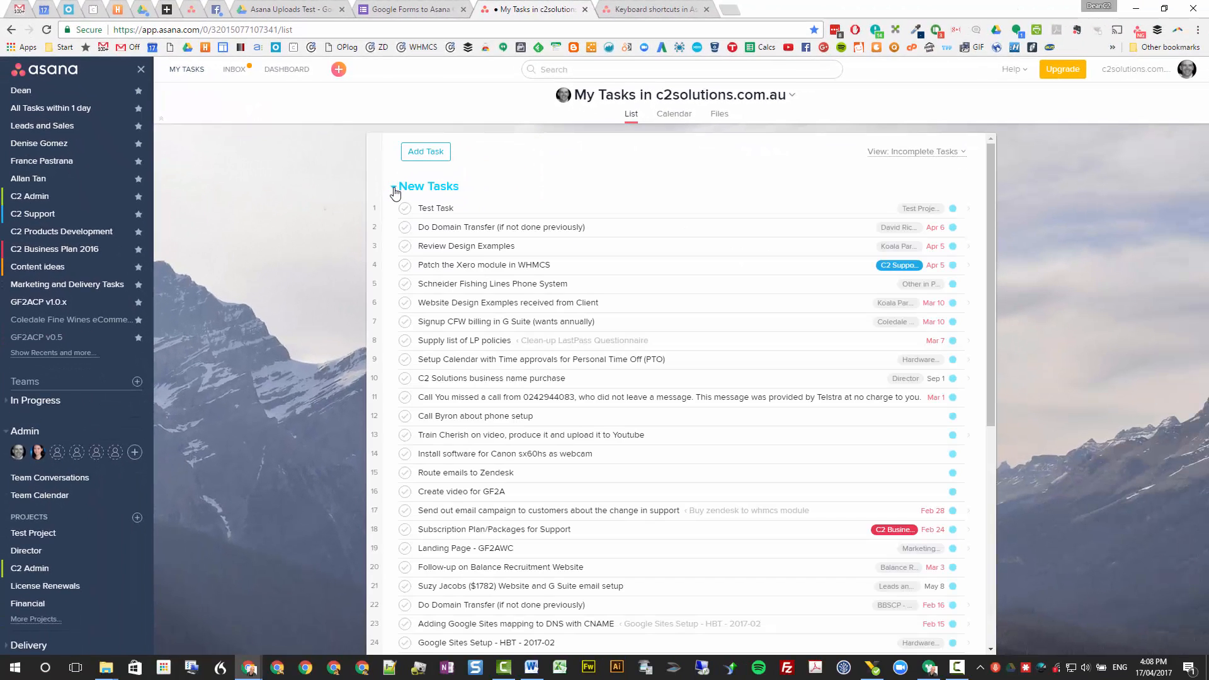
{"action": "left_click", "coordinate": [461, 208]}
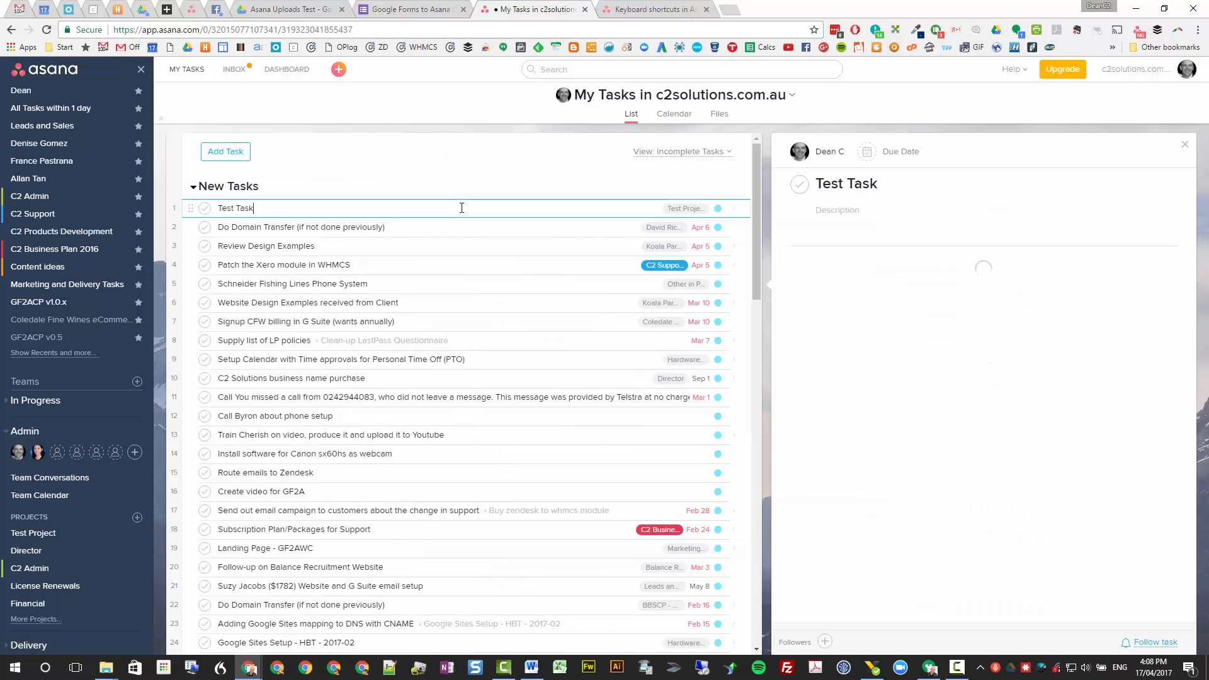
{"action": "left_click", "coordinate": [192, 189]}
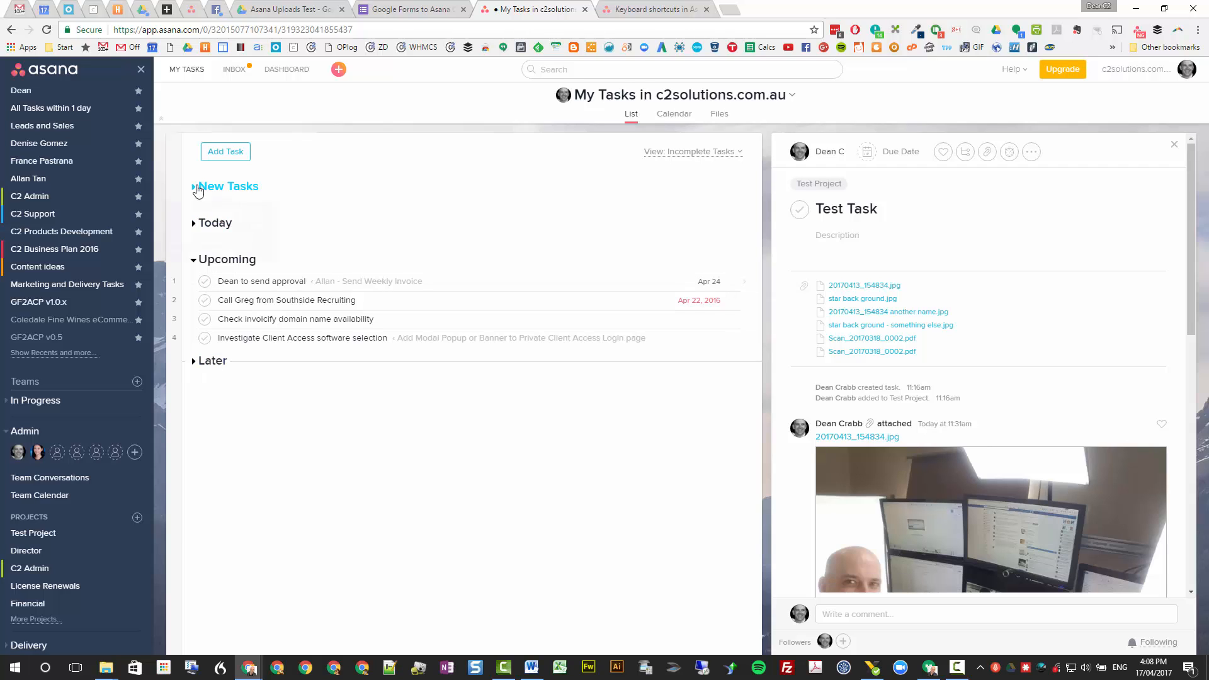
Step: Mark Test Task under New Tasks for Today and locate it in the expanded Today section
{"action": "mouse_move", "coordinate": [195, 190]}
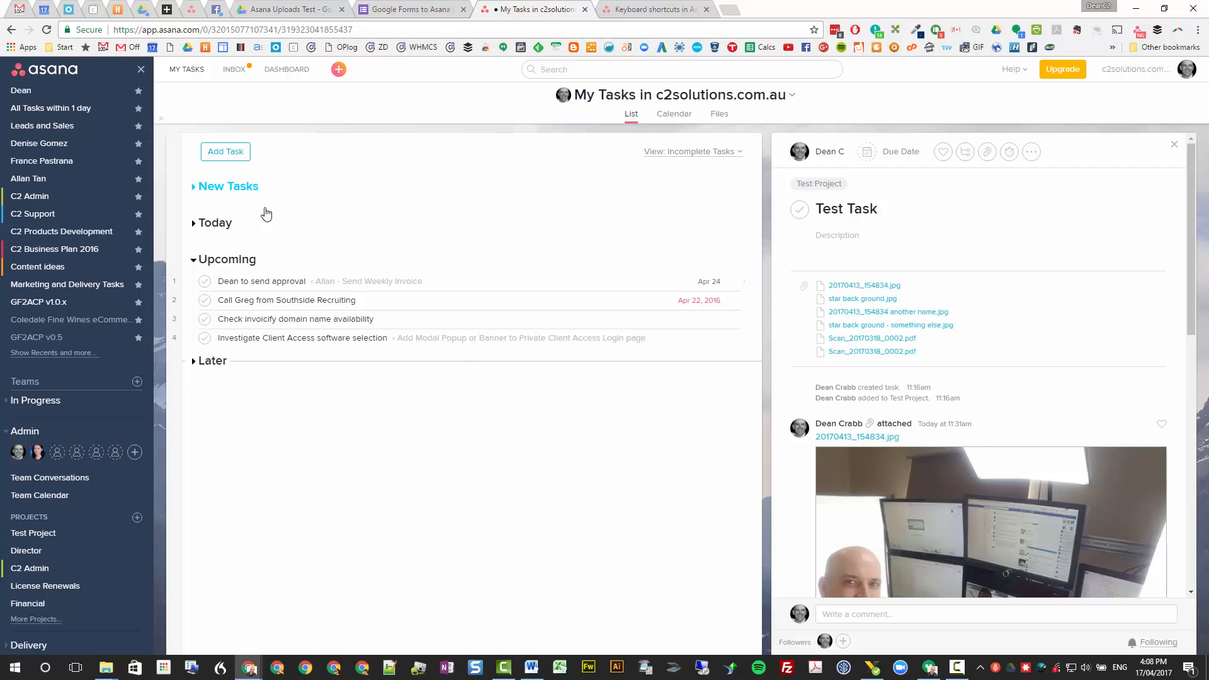
{"action": "left_click", "coordinate": [265, 209]}
{"action": "left_click", "coordinate": [263, 208]}
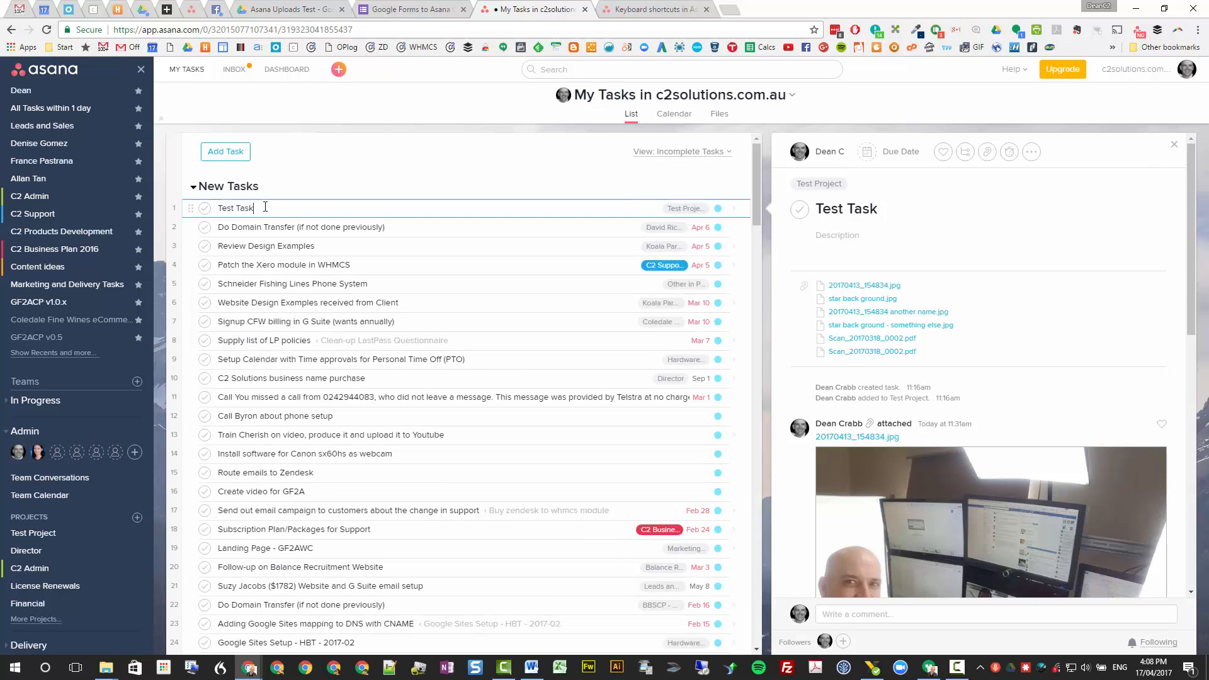
{"action": "key", "text": "Tab+y"}
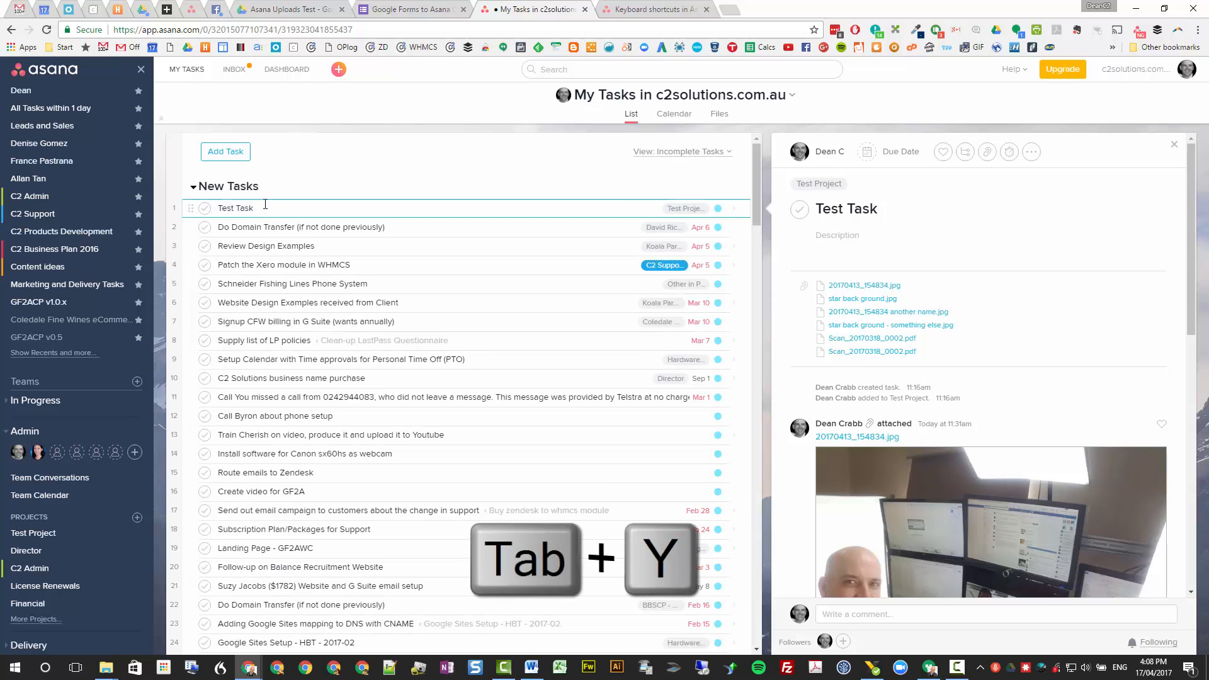
{"action": "left_click", "coordinate": [193, 188]}
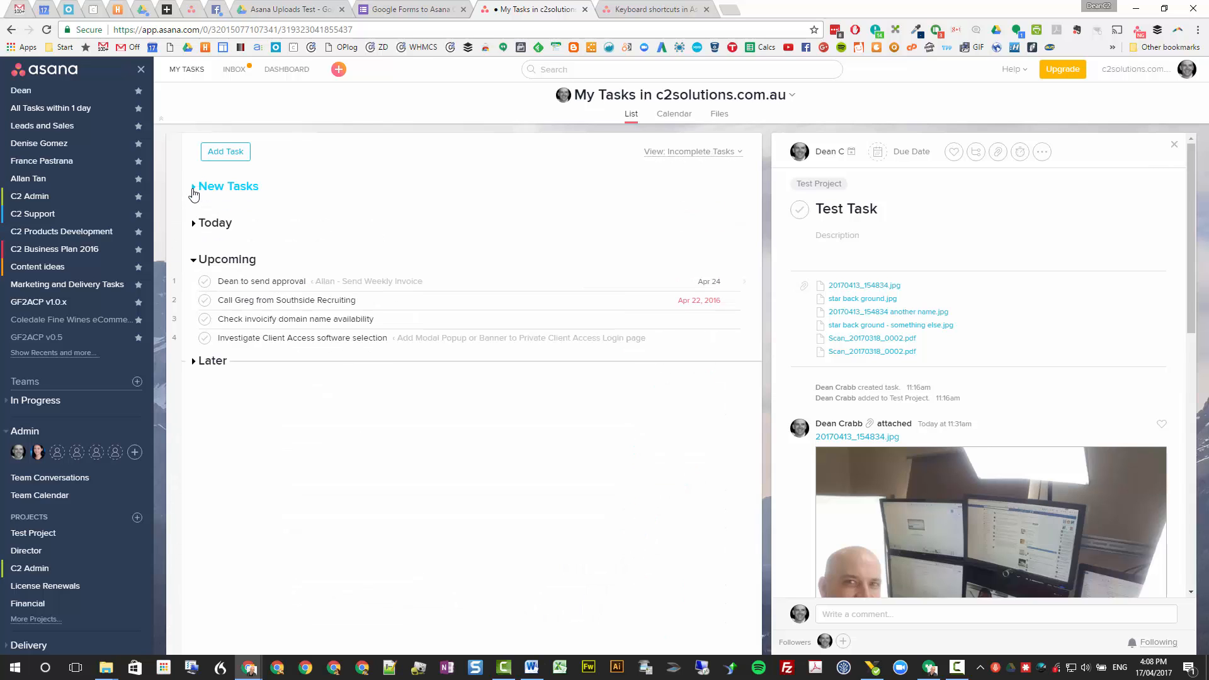
{"action": "left_click", "coordinate": [197, 231]}
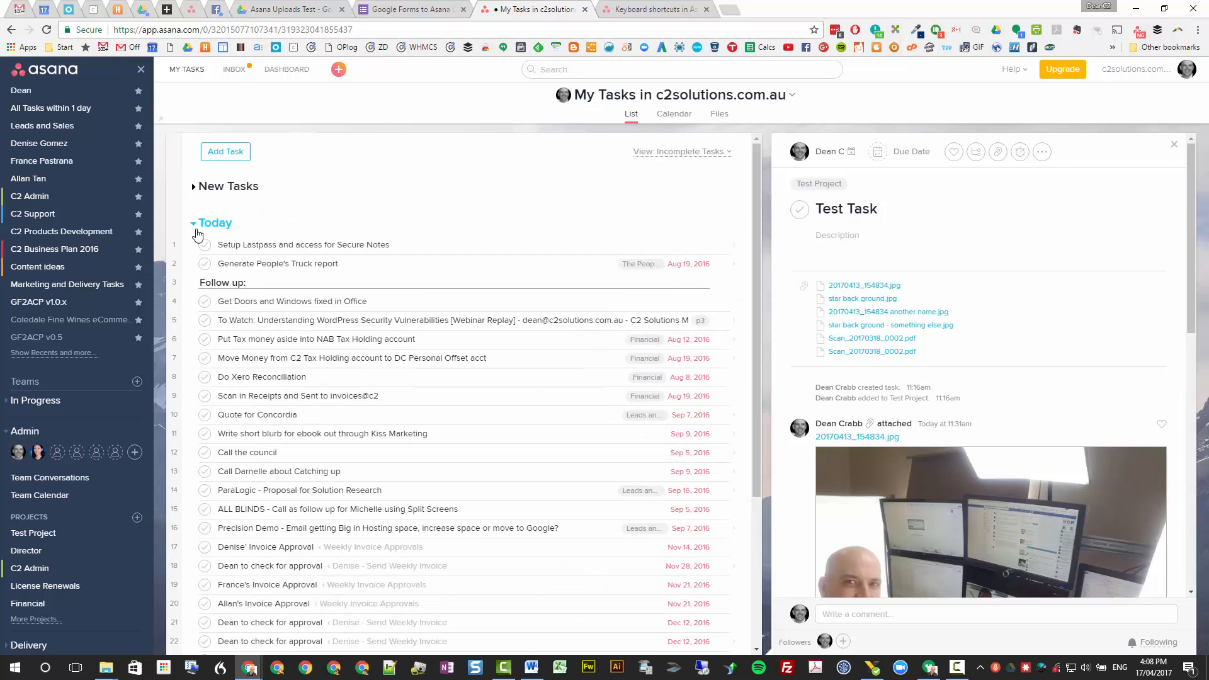
{"action": "scroll", "coordinate": [248, 330], "scroll_direction": "down", "scroll_amount": 3}
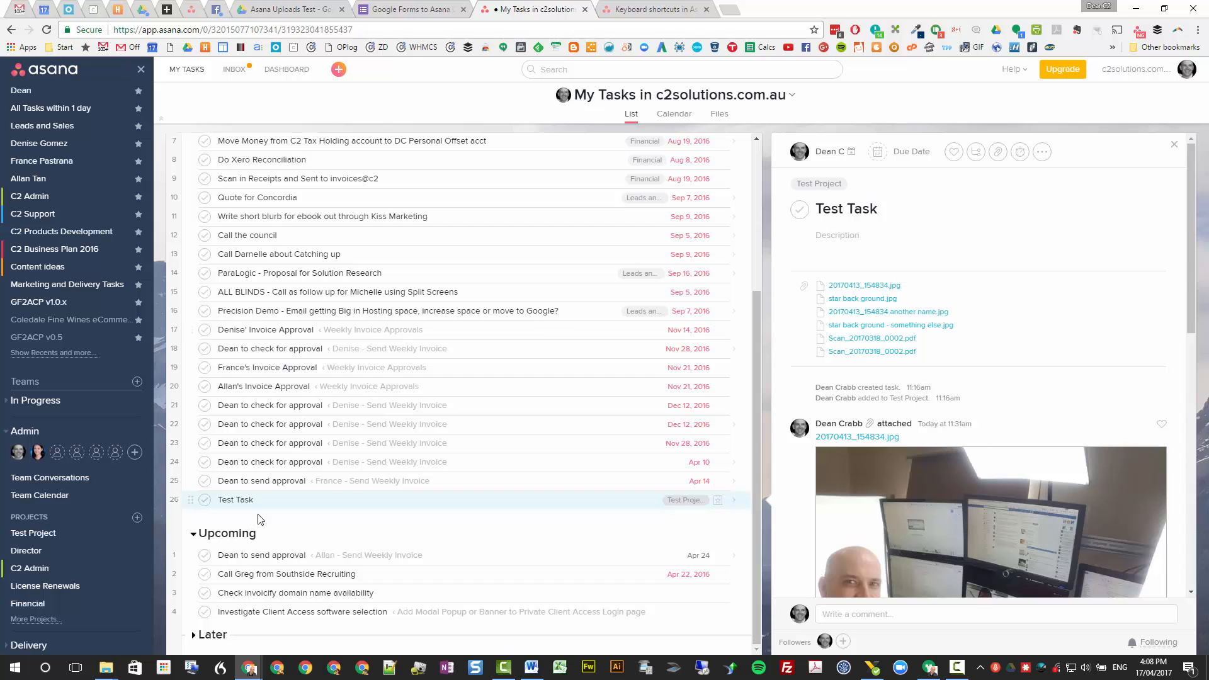
Step: Mark Test Task for Later, locate it there under Test Project - Admin, and mark it for Upcoming instead
{"action": "key", "text": "Tab+l"}
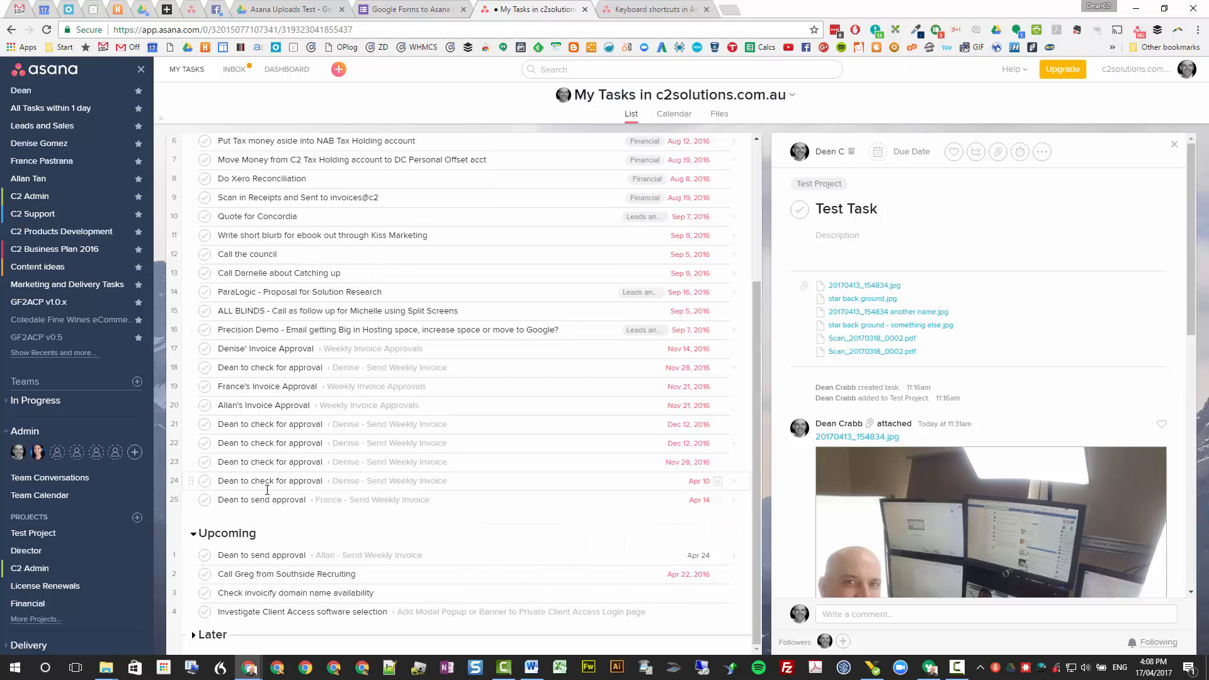
{"action": "left_click", "coordinate": [193, 635]}
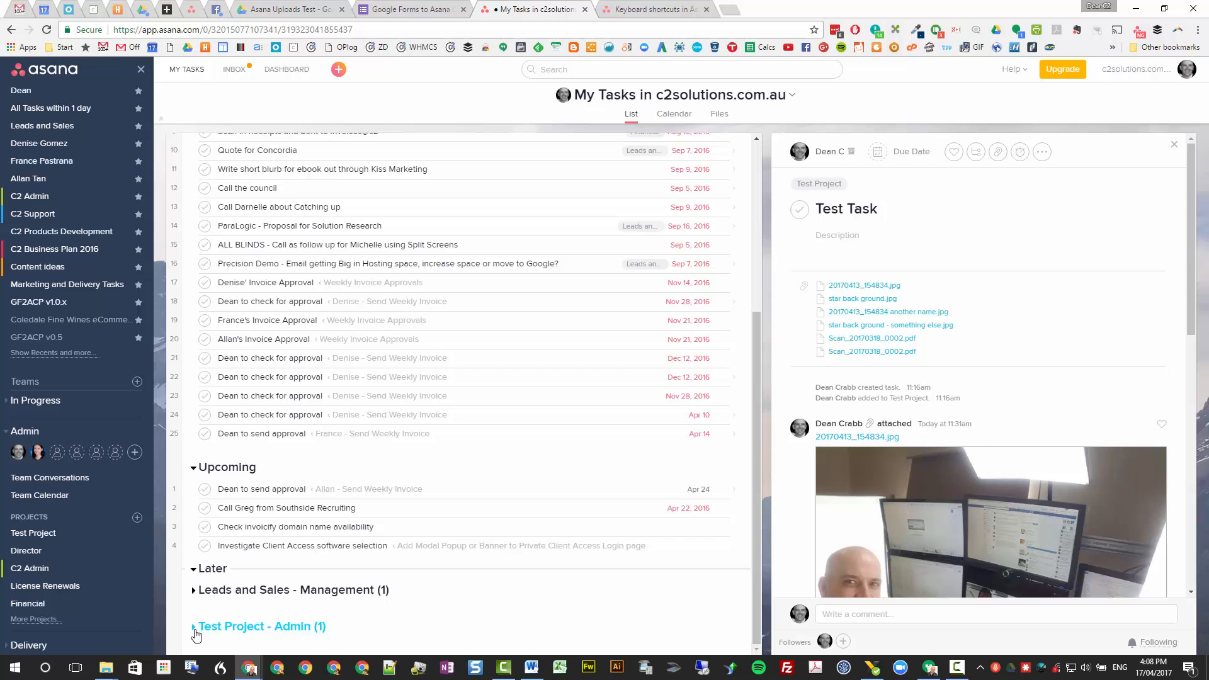
{"action": "left_click", "coordinate": [194, 627]}
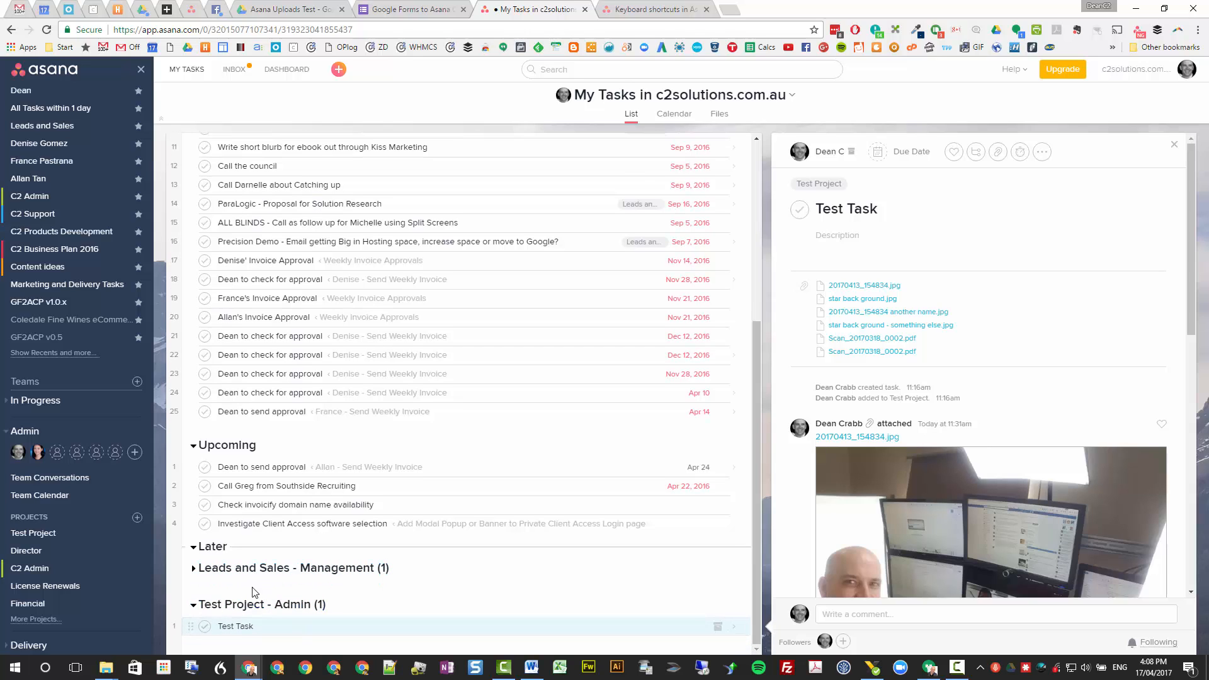
{"action": "key", "text": "Tab+u"}
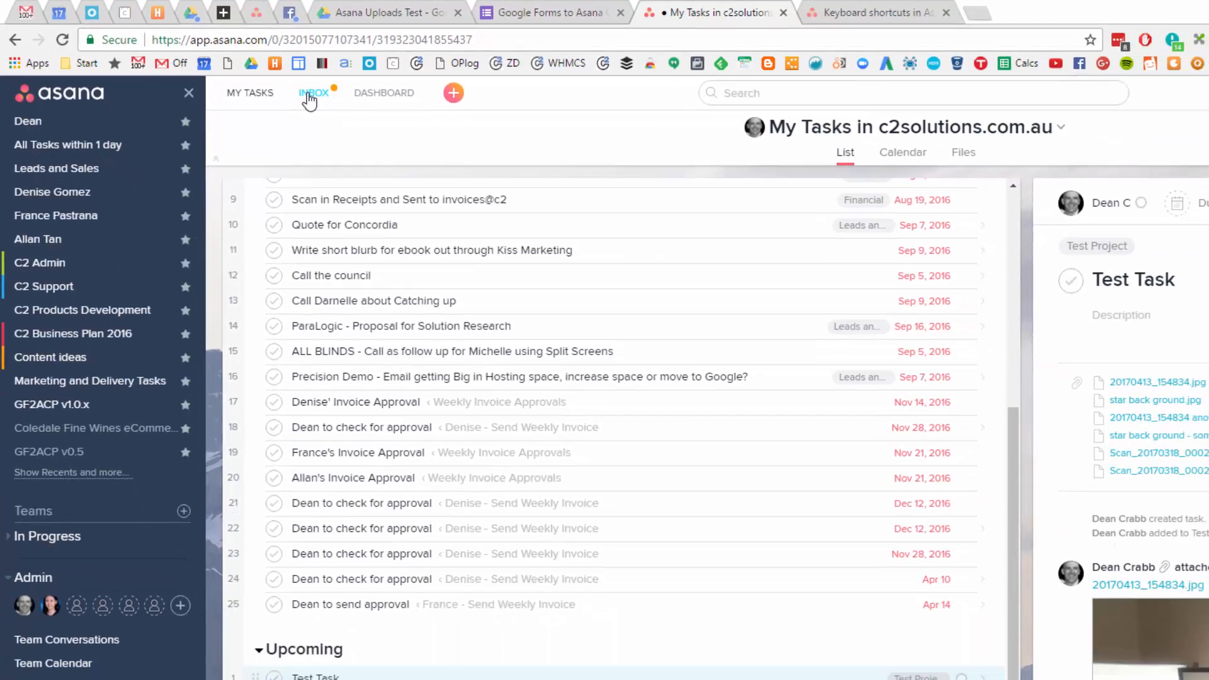
Step: Open the Inbox and archive the first two Send Weekly Invoice notifications
{"action": "left_click", "coordinate": [409, 125]}
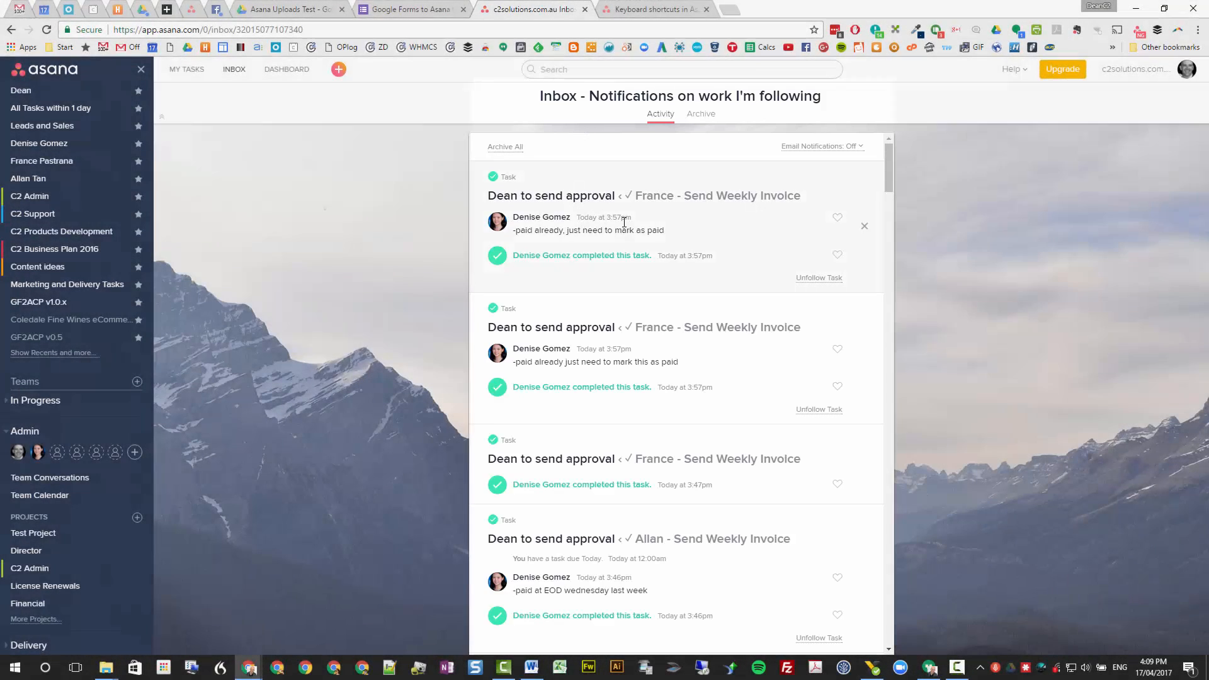
{"action": "left_click", "coordinate": [624, 221]}
{"action": "key", "text": "f"}
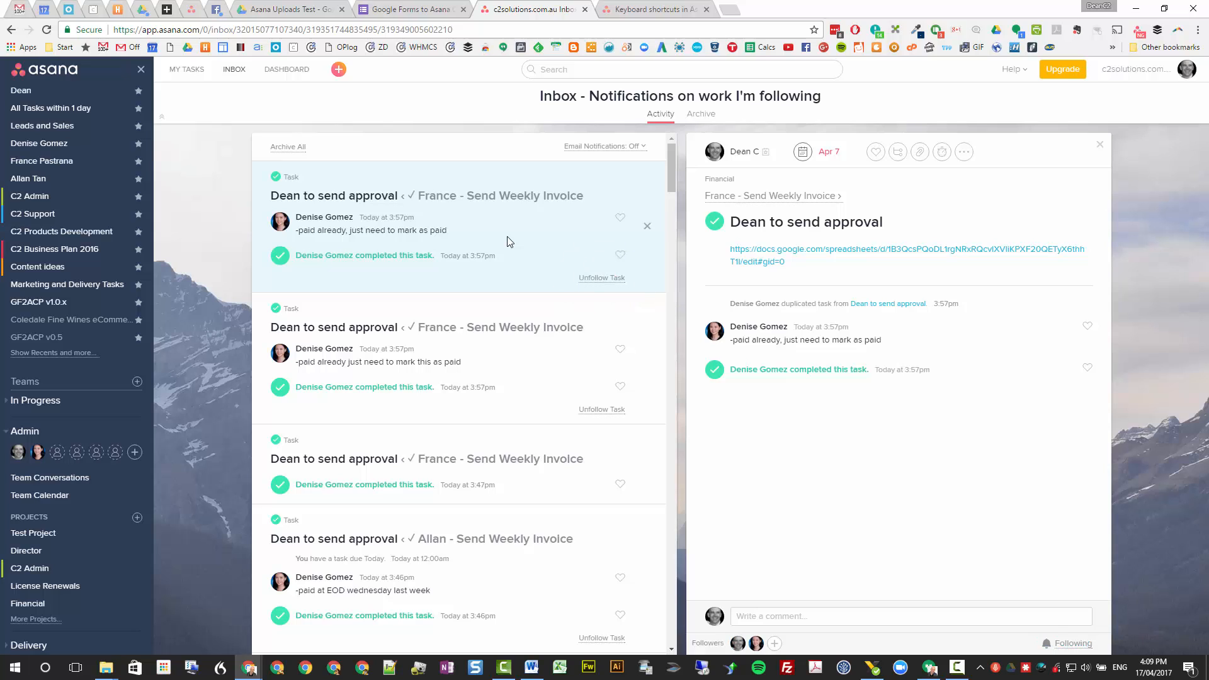
{"action": "key", "text": "i"}
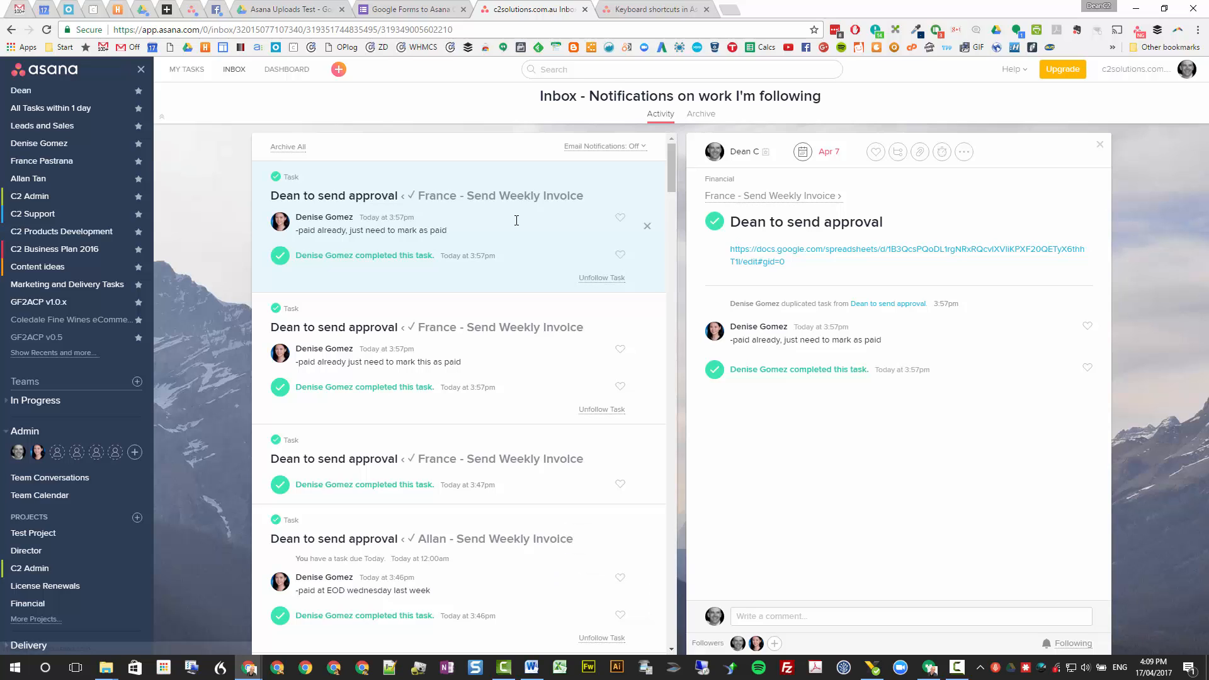
{"action": "key", "text": "i"}
{"action": "key", "text": "i"}
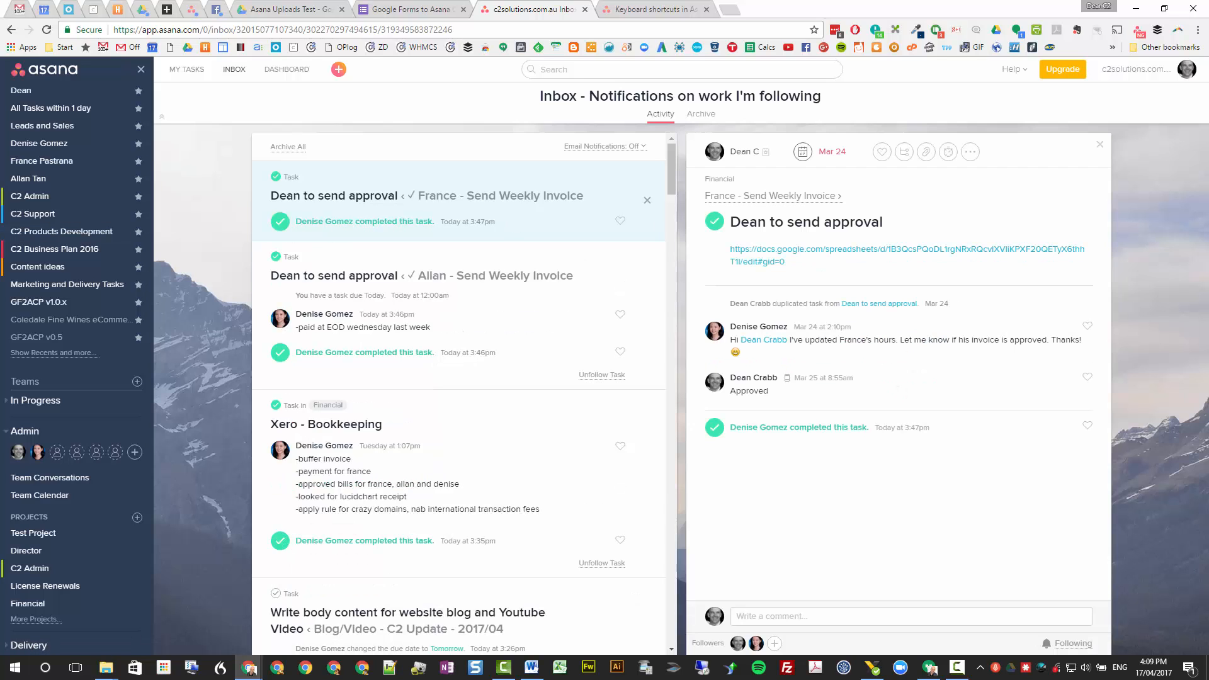
Step: Switch the Inbox to its archived notifications and back to the activity view
{"action": "key", "text": "s"}
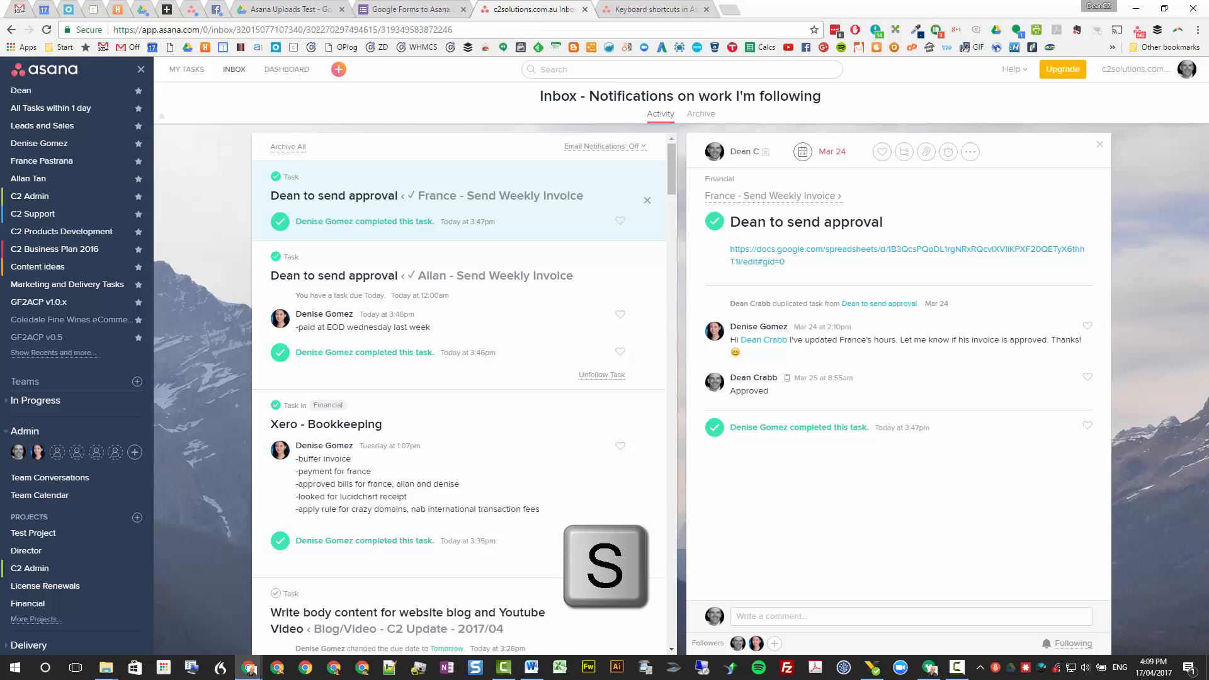
{"action": "key", "text": "s"}
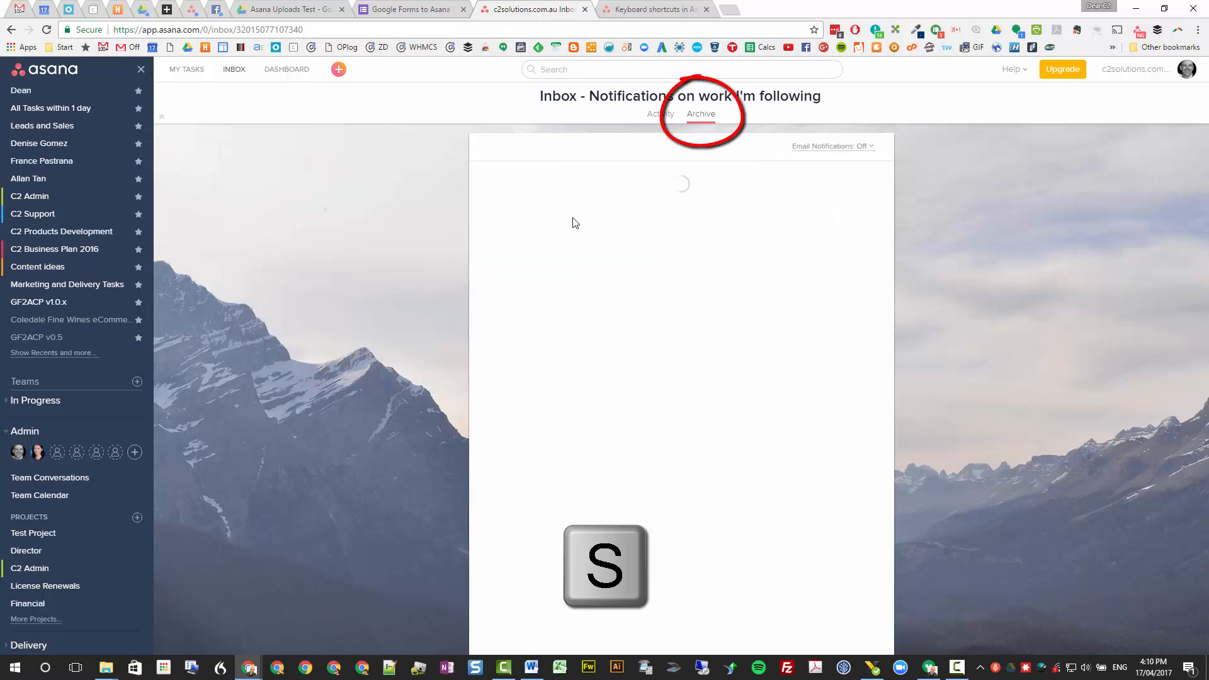
{"action": "key", "text": "h"}
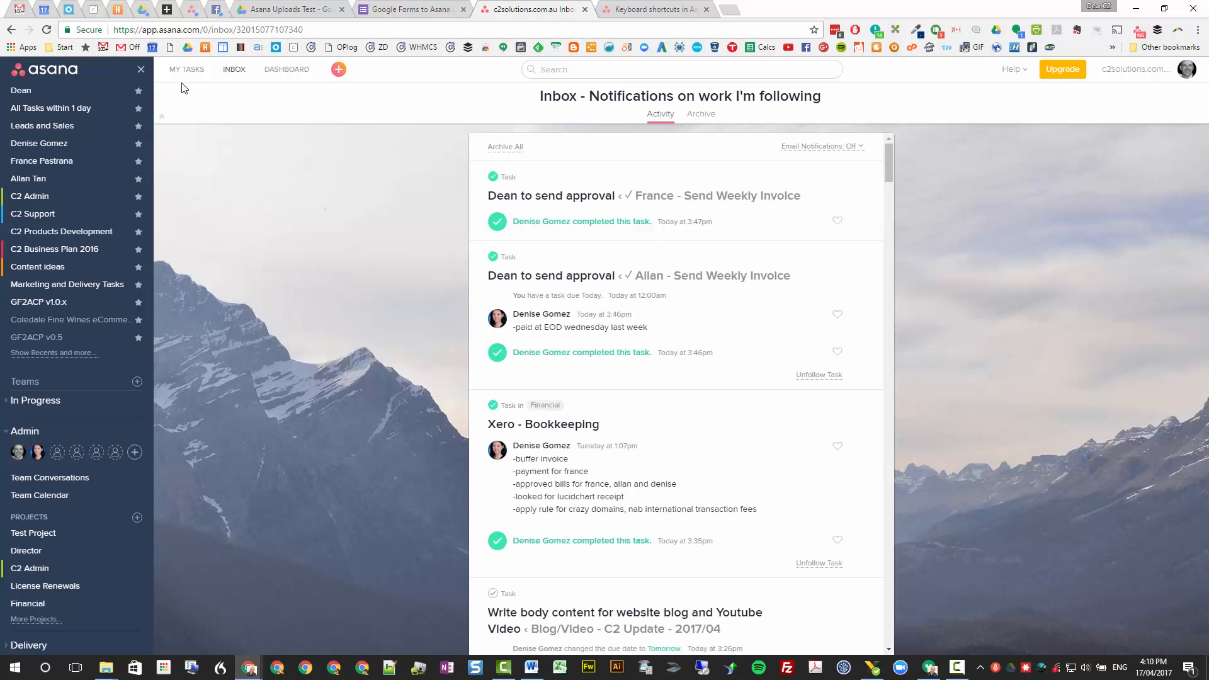
Step: Open Test Project's Task with numbered list and add the lines asdkjhasdlgbfaldsbglbdsag, asdfasd, fasdfasd and fasdf below the numbered list in its description
{"action": "left_click", "coordinate": [44, 537]}
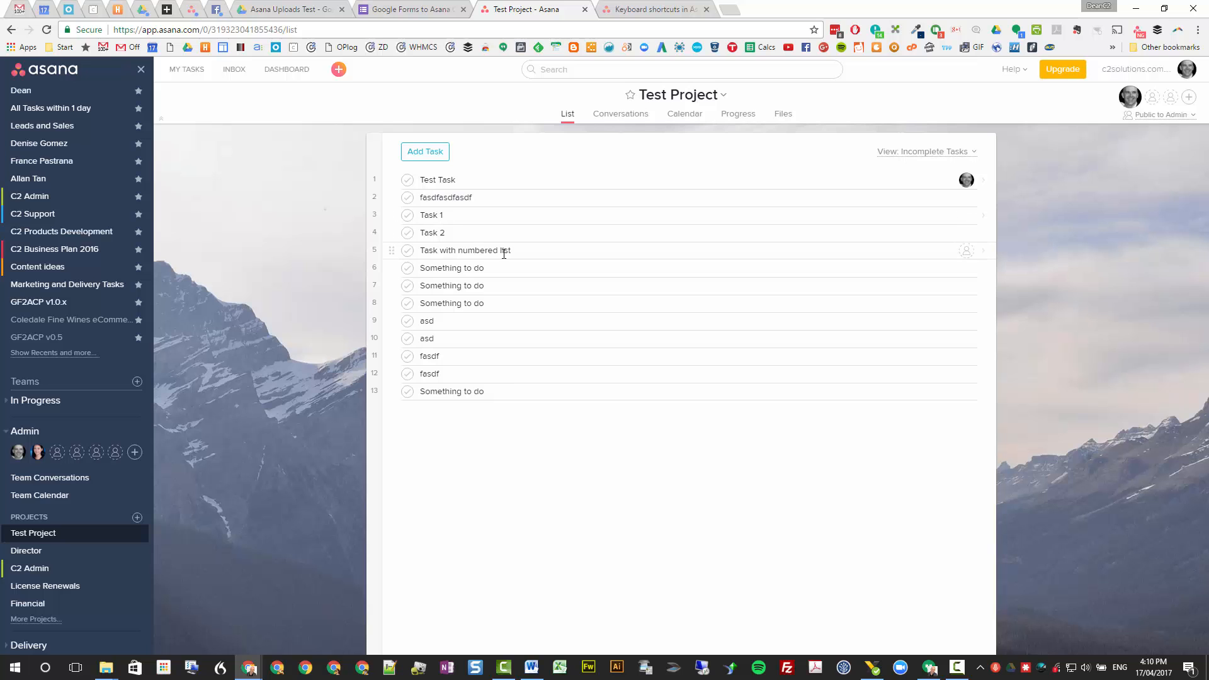
{"action": "left_click", "coordinate": [504, 255]}
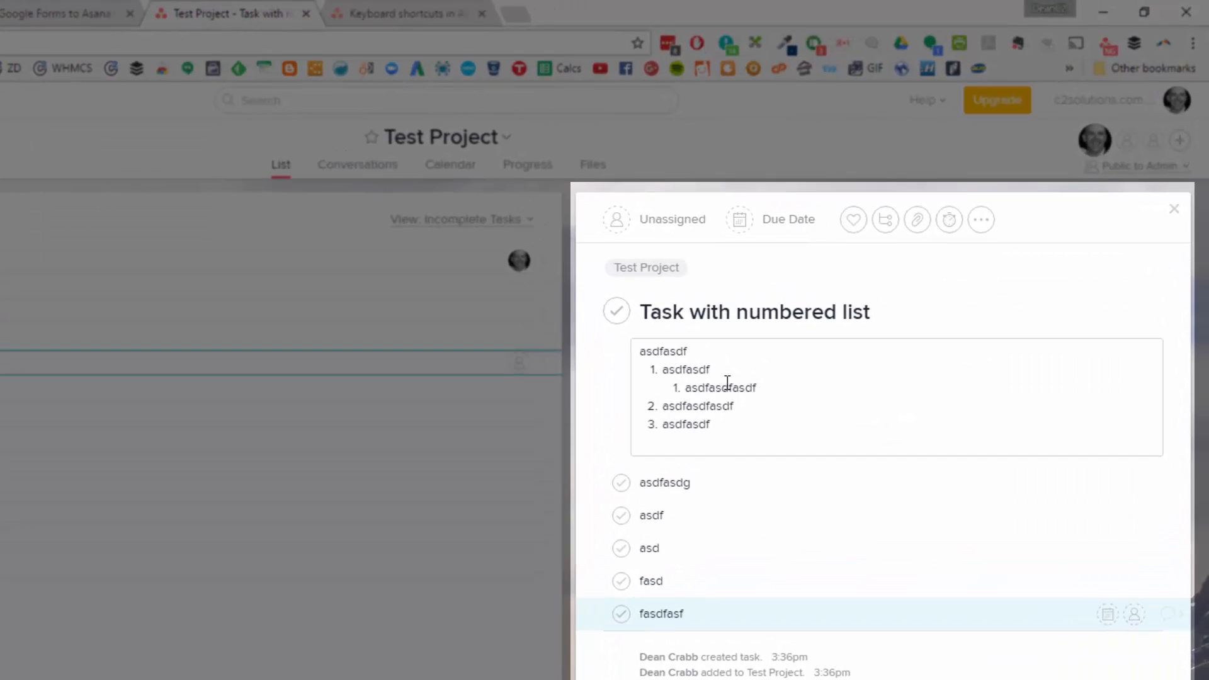
{"action": "left_click", "coordinate": [732, 435]}
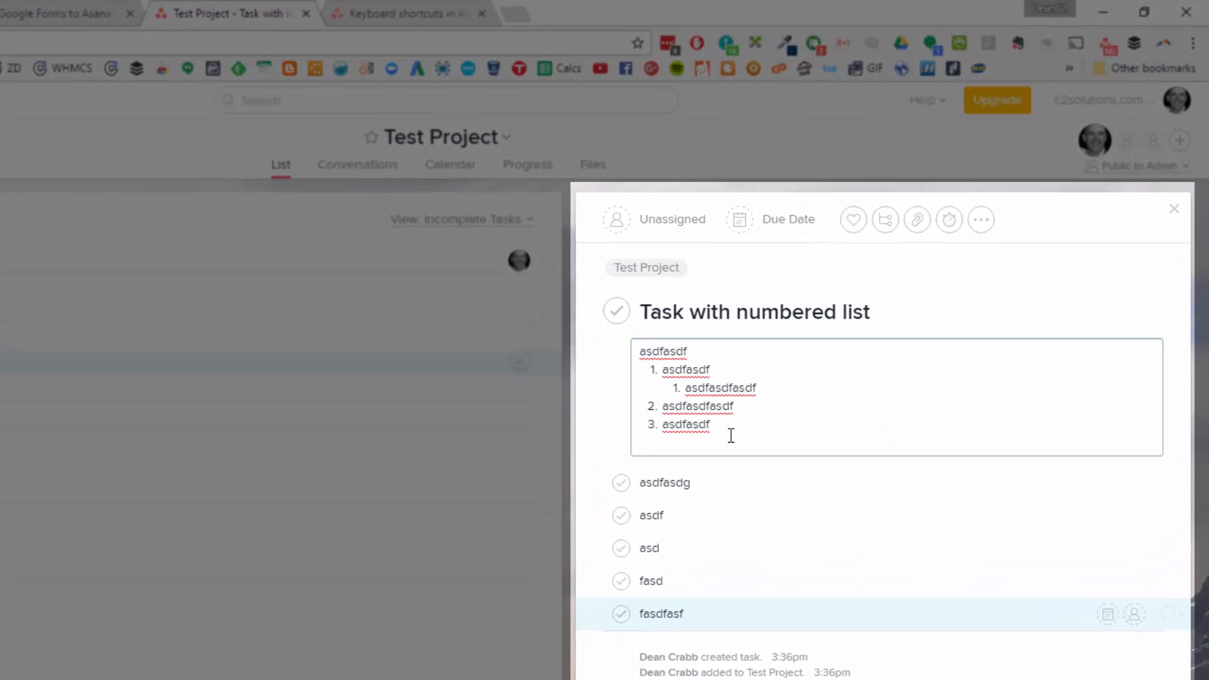
{"action": "key", "text": "Return"}
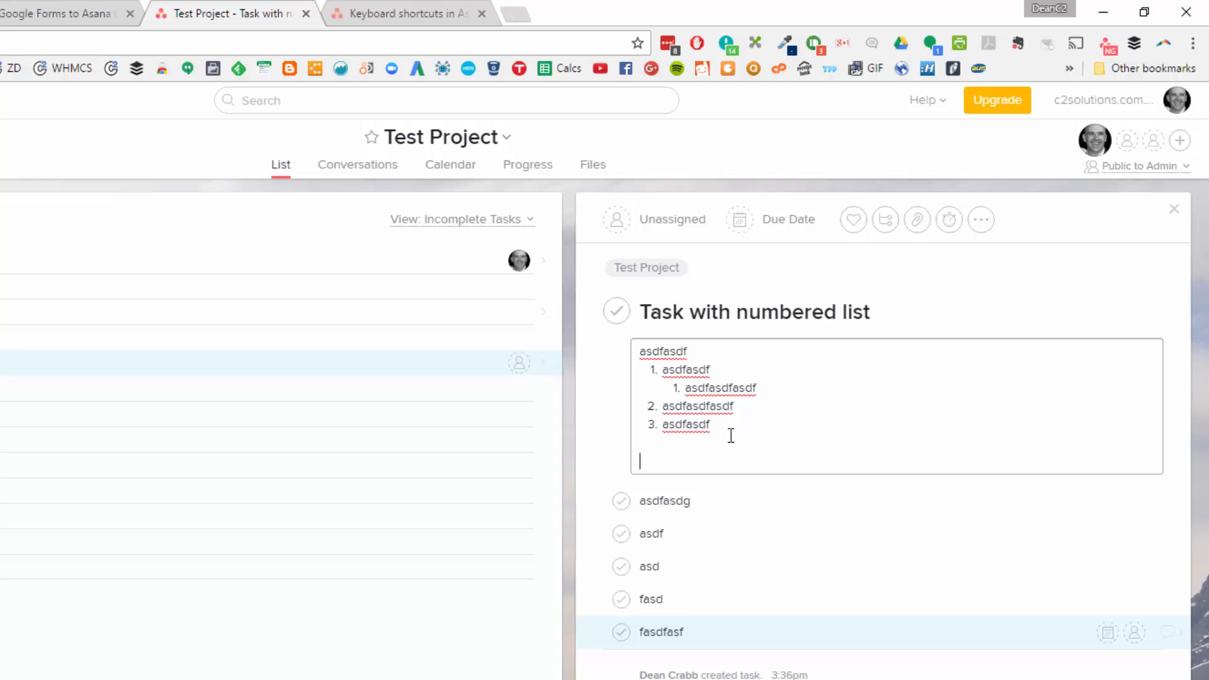
{"action": "type", "text": "asdkjhasdlgbfaldsbglbdsag"}
{"action": "key", "text": "Return"}
{"action": "type", "text": "as"}
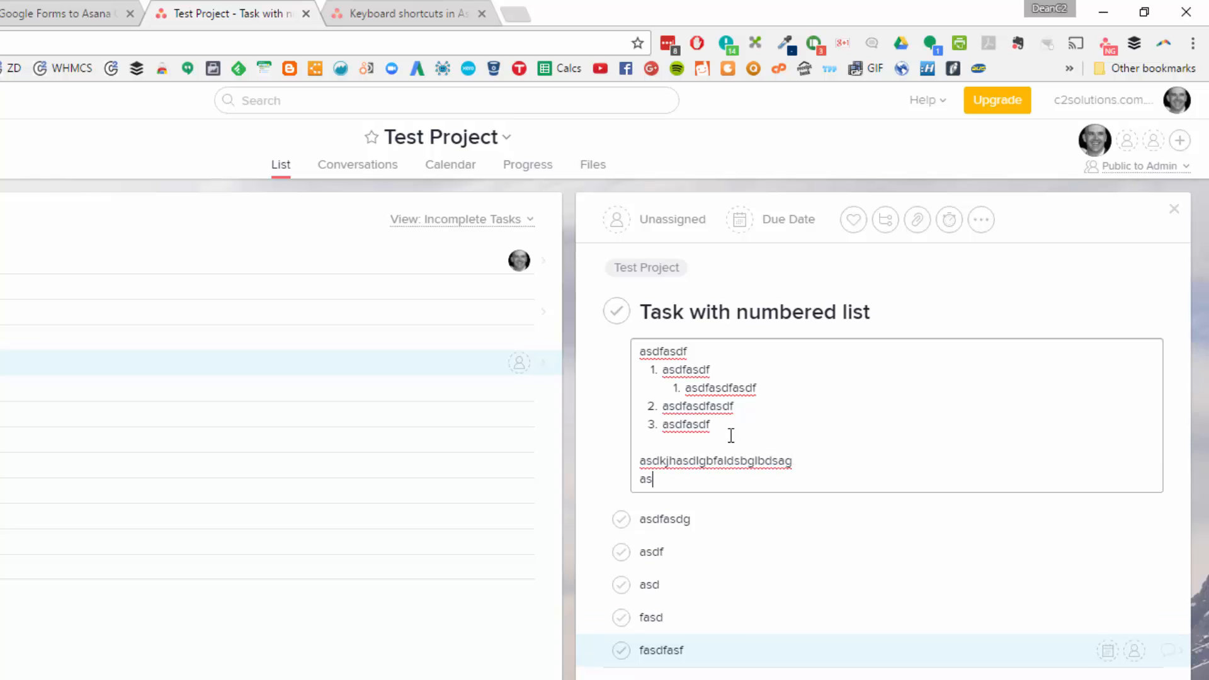
{"action": "type", "text": "dfasd"}
{"action": "key", "text": "Return"}
{"action": "type", "text": "fasdfasd"}
{"action": "key", "text": "Return"}
{"action": "type", "text": "fasdf"}
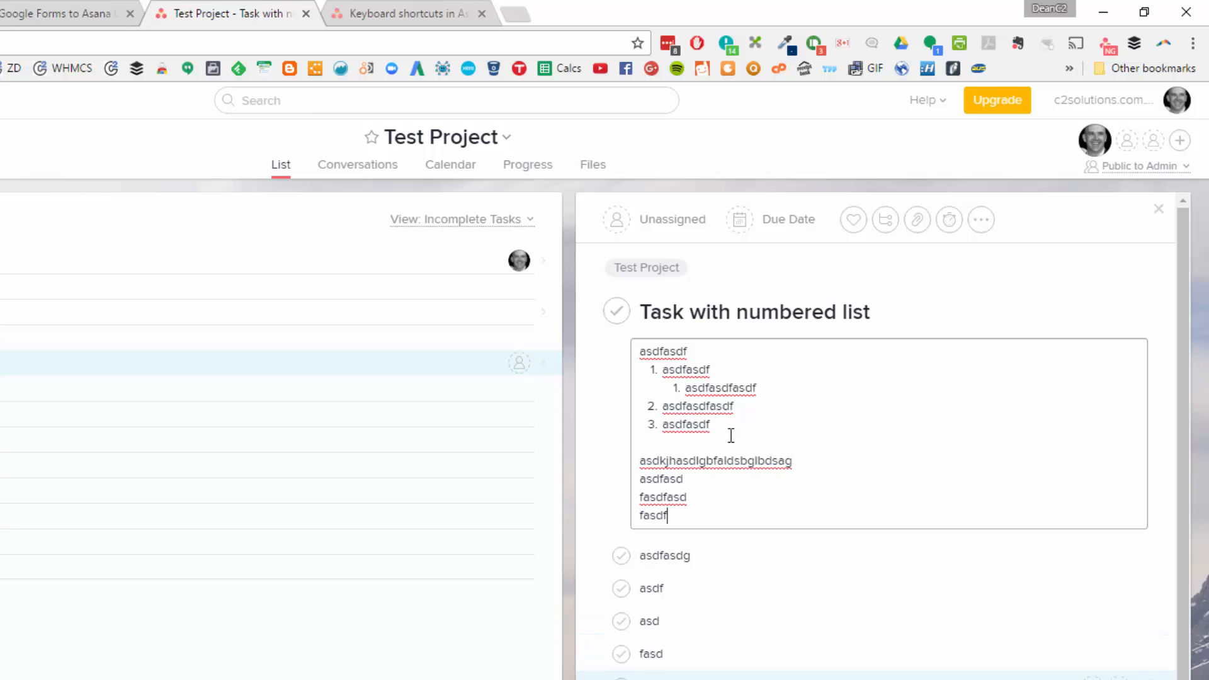
Step: Start a second numbered list below the fasdf line with item asdfasdf and the indented sub-items asdf and asdfasdf
{"action": "key", "text": "Return"}
{"action": "key", "text": "Return"}
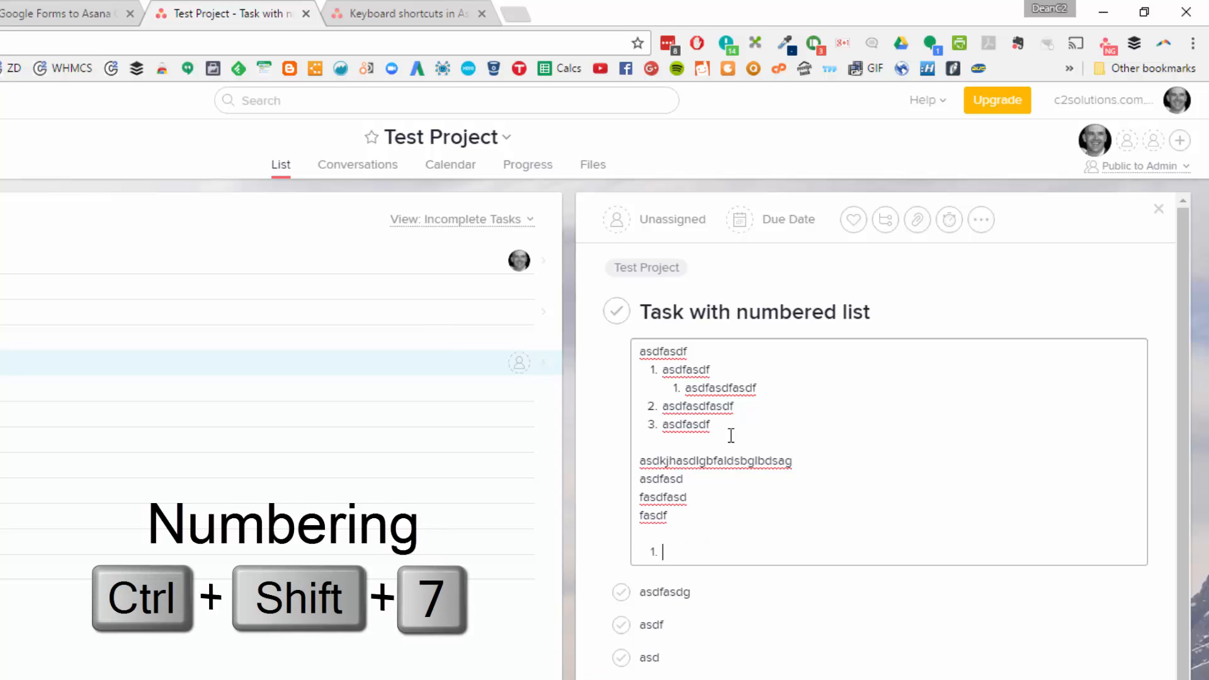
{"action": "type", "text": "asdfa"}
{"action": "type", "text": "asdf"}
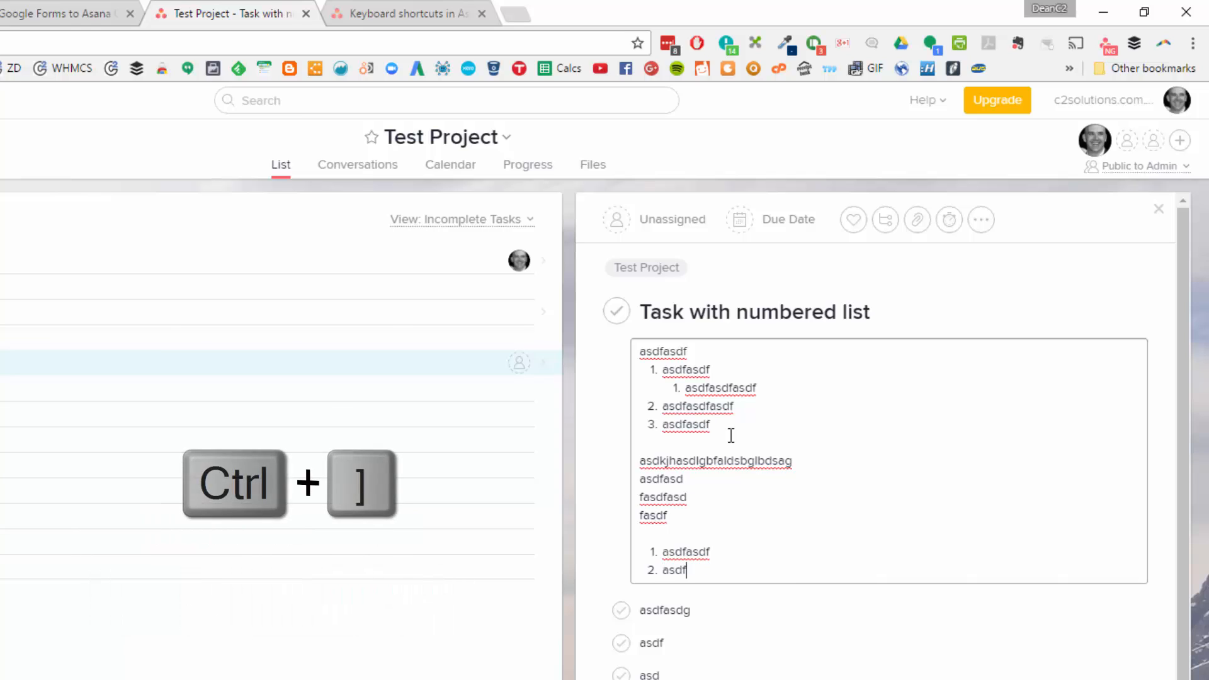
{"action": "key", "text": "ctrl+bracketright"}
{"action": "key", "text": "Return"}
{"action": "type", "text": "asdfasdf"}
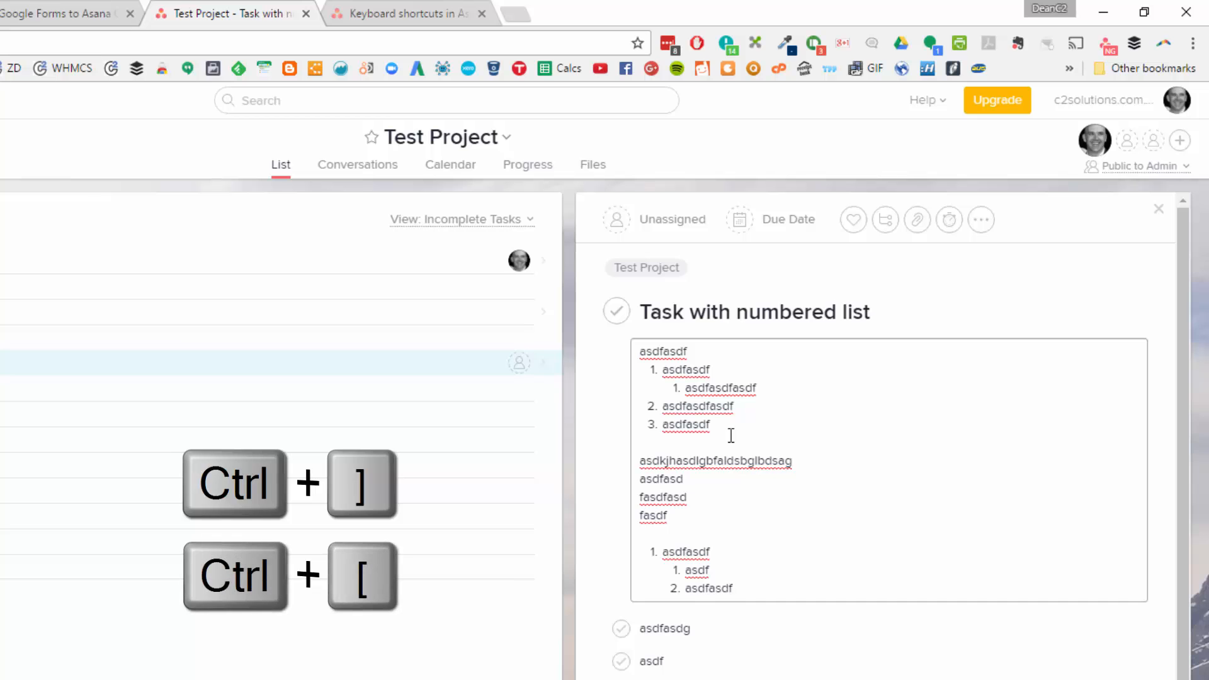
Step: Outdent the sub-item asdfasdf to the top level, then add adfasdf as the third item and end the numbered list
{"action": "key", "text": "ctrl+bracketleft"}
{"action": "key", "text": "Return"}
{"action": "type", "text": "adfasdf"}
{"action": "key", "text": "Return"}
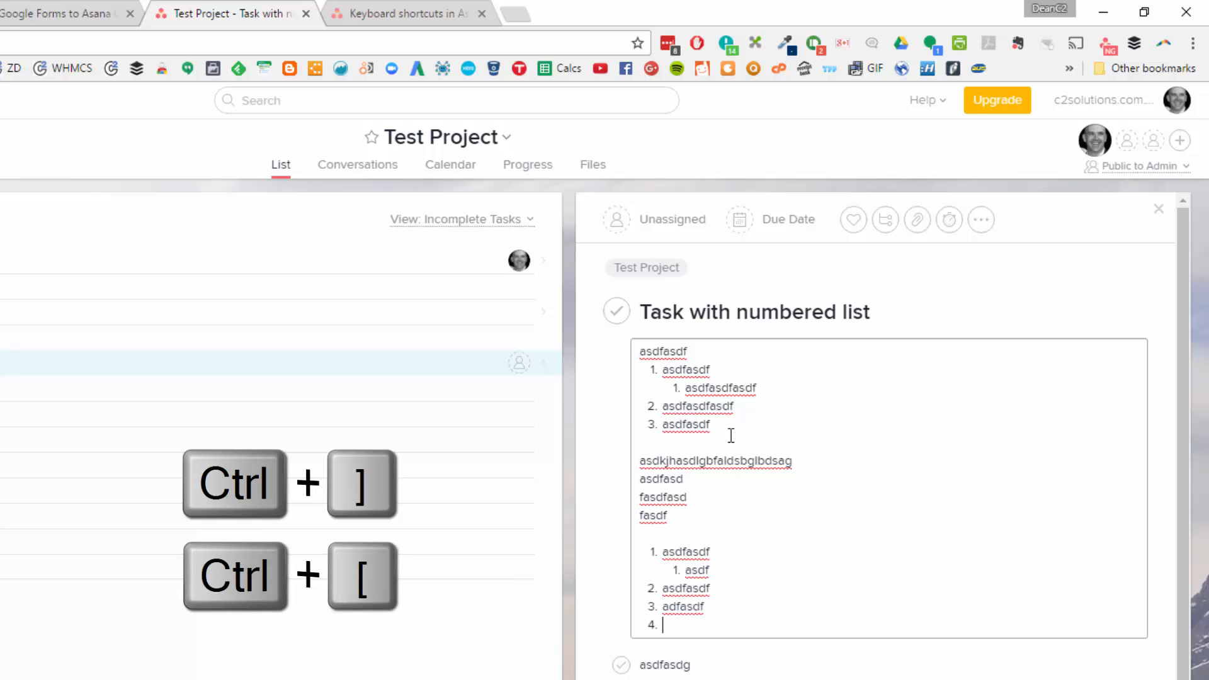
{"action": "key", "text": "BackSpace"}
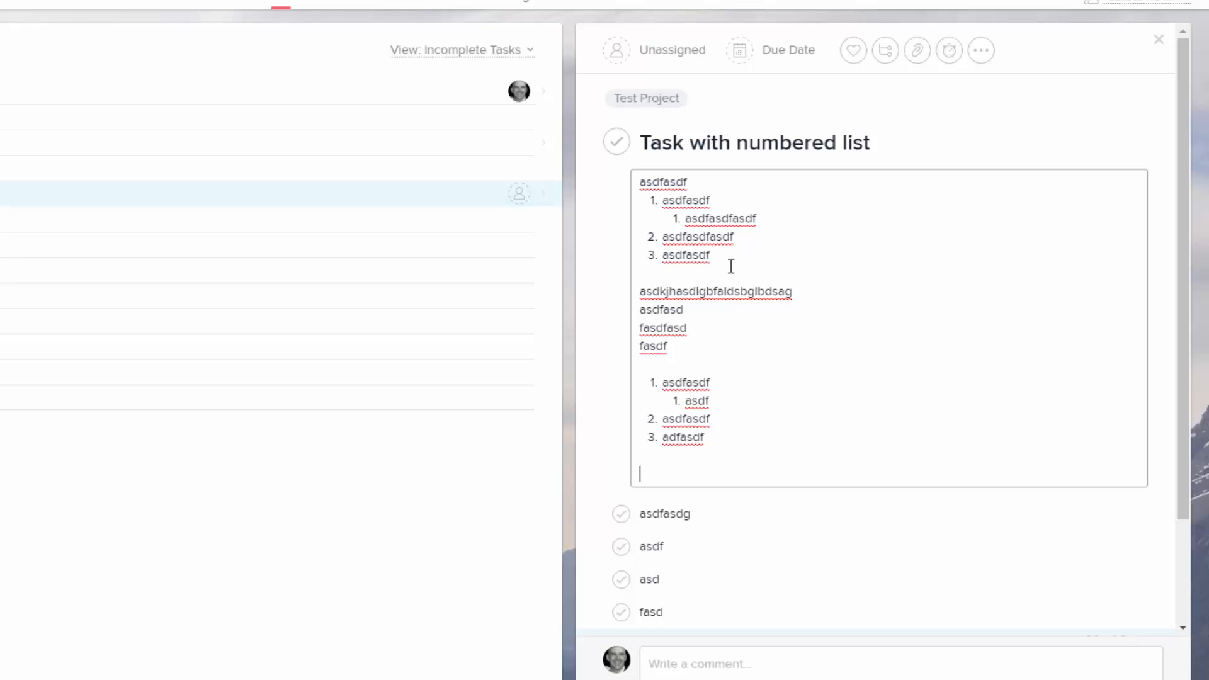
Step: Add a bulleted list below the second numbered list with items asdfasd and fasdf, and asdf indented as a sub-bullet
{"action": "key", "text": "ctrl+shift+8"}
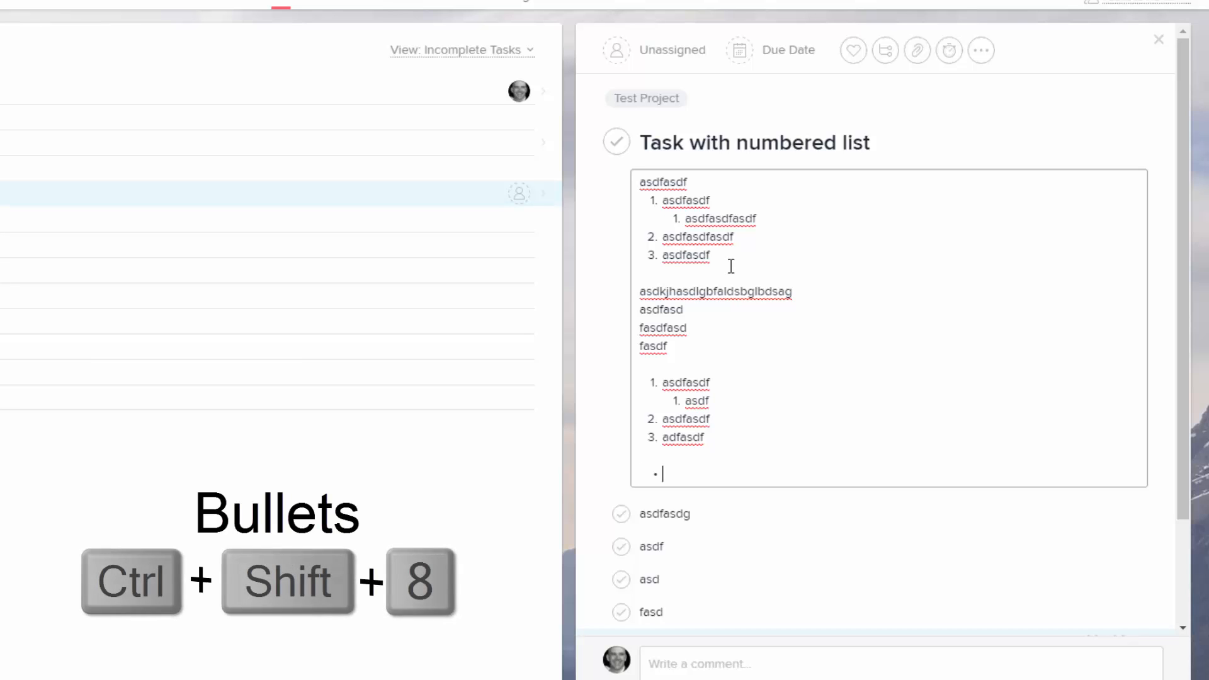
{"action": "type", "text": "asdfasd"}
{"action": "key", "text": "Return"}
{"action": "type", "text": "fasdf"}
{"action": "key", "text": "Return"}
{"action": "type", "text": "asdf"}
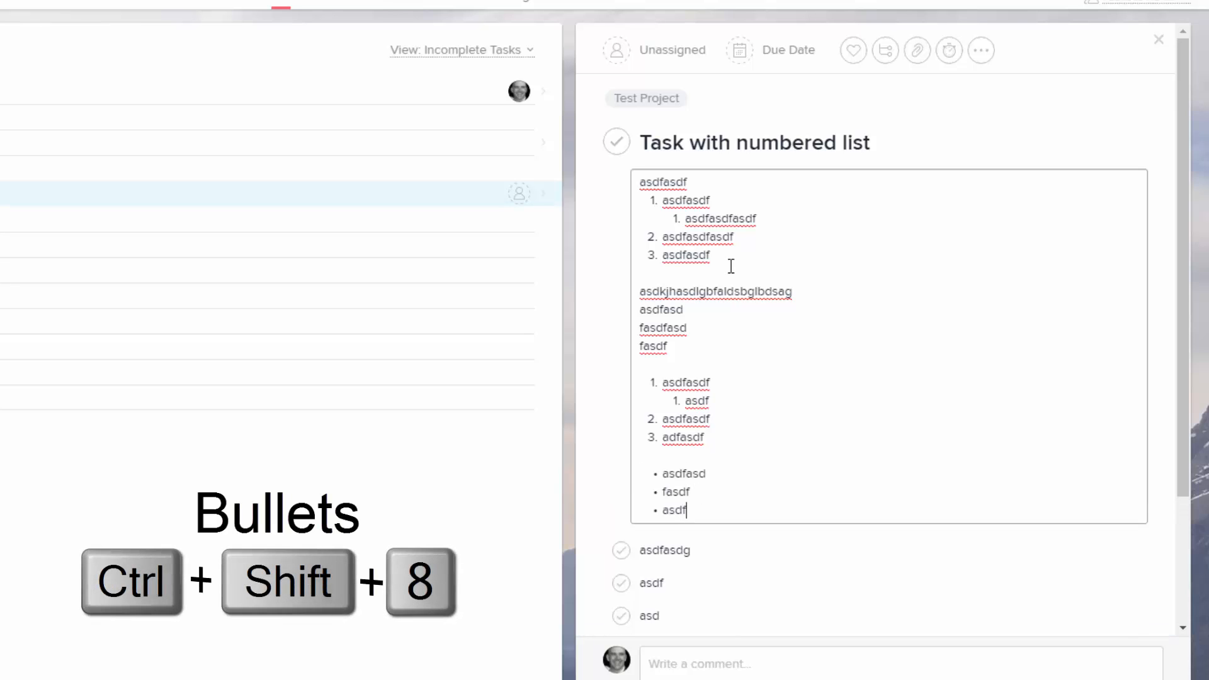
{"action": "key", "text": "Tab"}
{"action": "key", "text": "Return"}
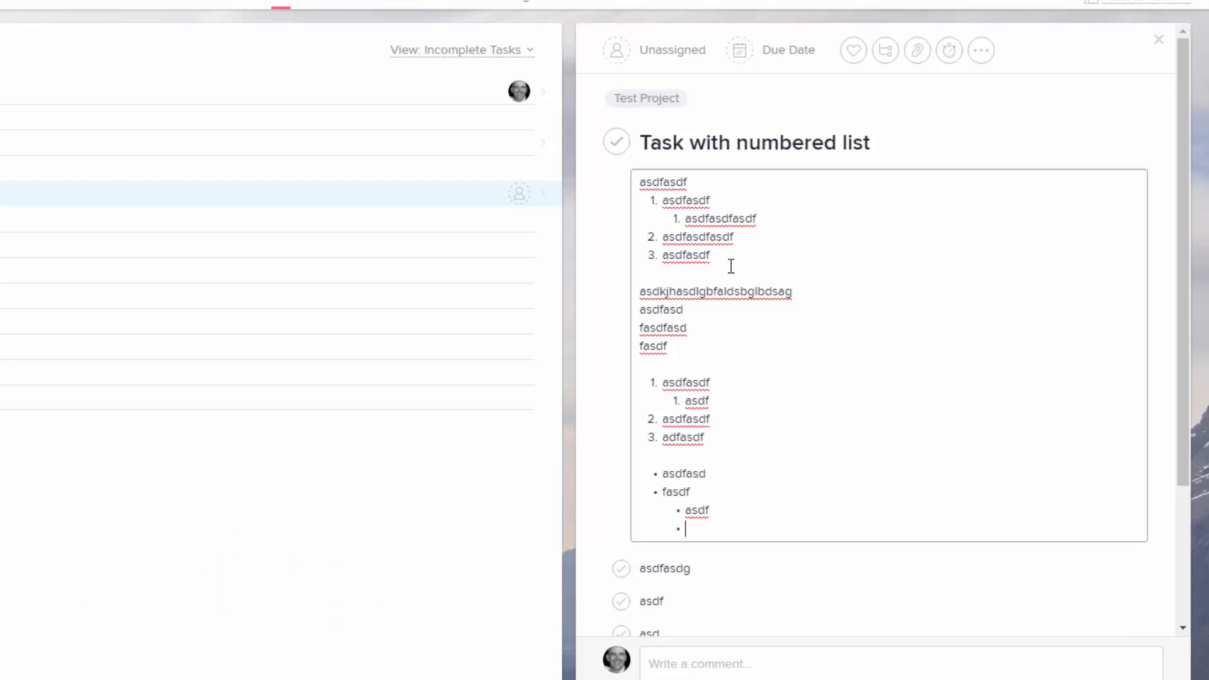
{"action": "key", "text": "BackSpace"}
Step: Make the second item of the first numbered list, asdfasdfasdf, bold, italic and underlined
{"action": "double_click", "coordinate": [668, 237]}
{"action": "key", "text": "ctrl+b"}
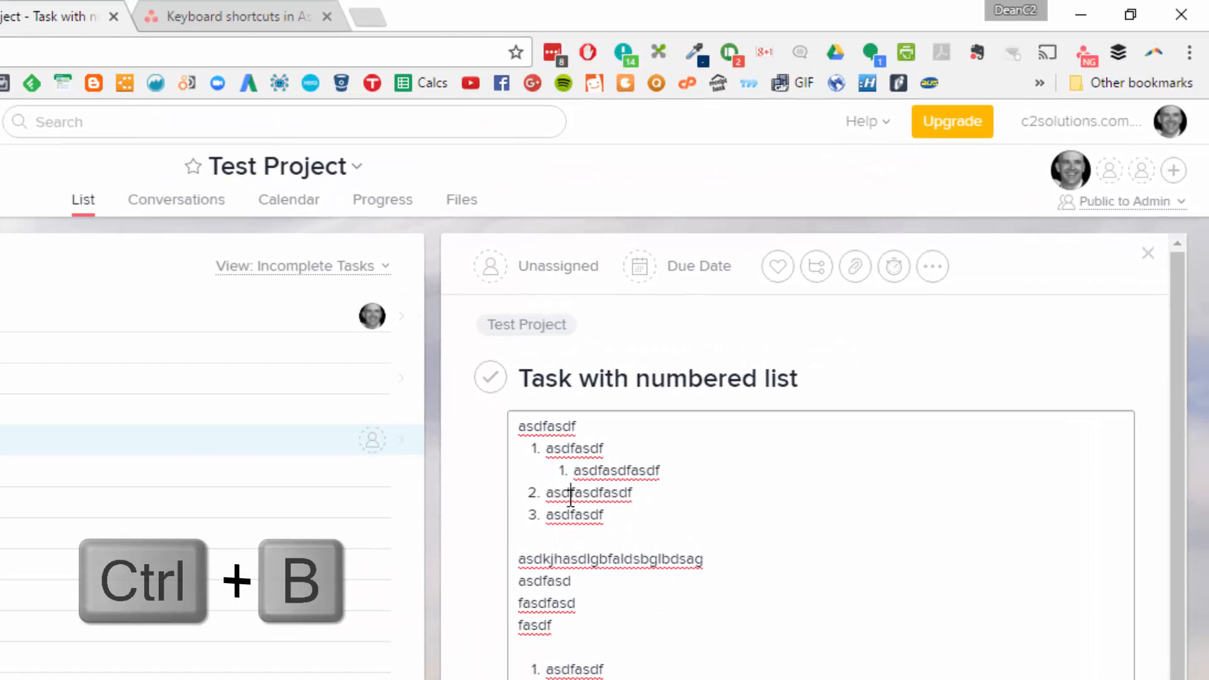
{"action": "key", "text": "ctrl+b"}
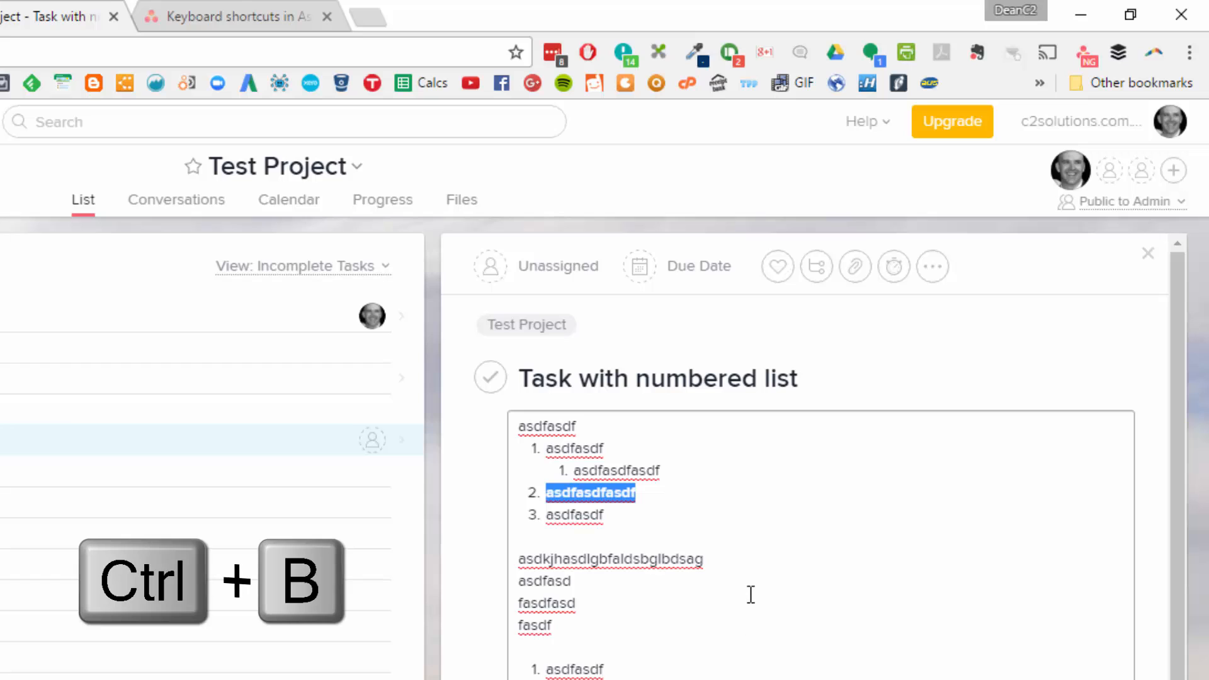
{"action": "key", "text": "ctrl+i"}
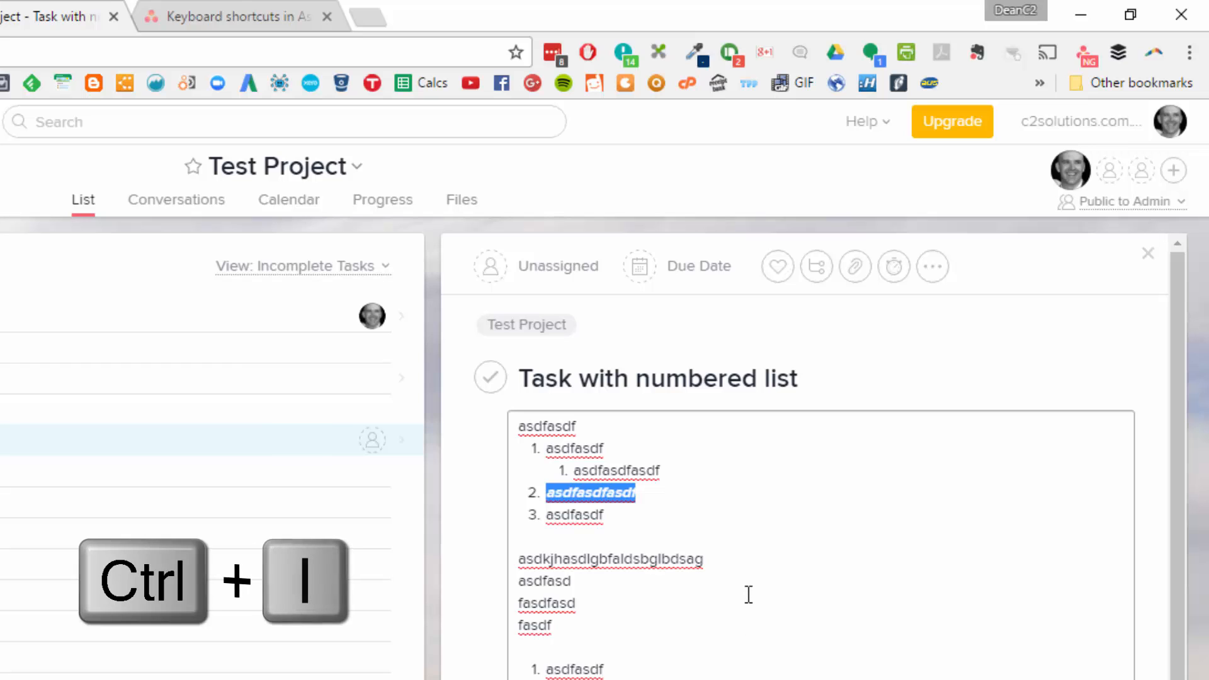
{"action": "key", "text": "ctrl+u"}
{"action": "left_click", "coordinate": [688, 538]}
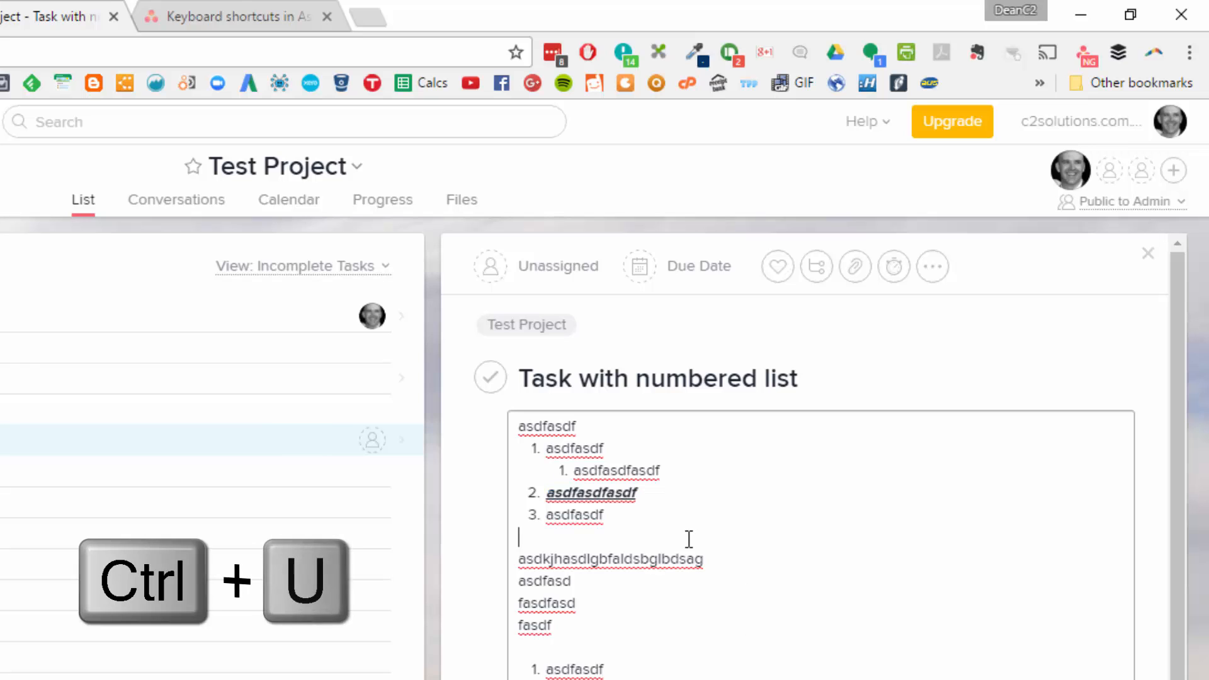
{"action": "double_click", "coordinate": [636, 488]}
{"action": "left_click", "coordinate": [675, 504]}
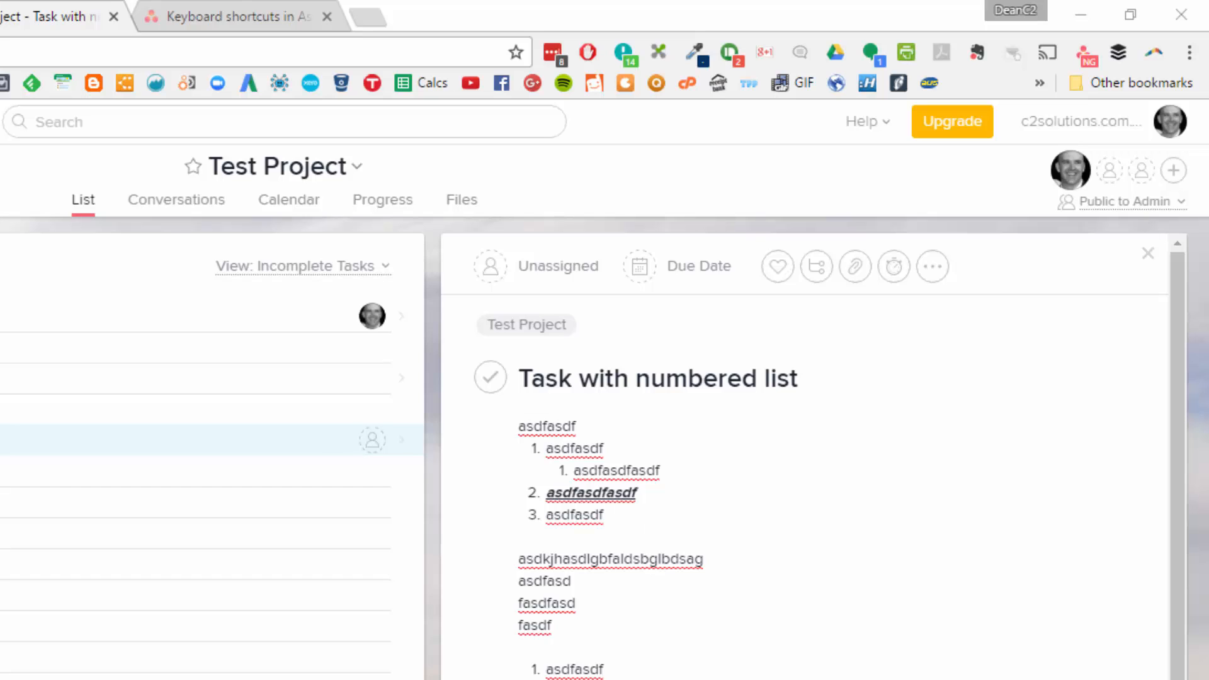
Step: Clear the entire description of Task with numbered list
{"action": "left_click", "coordinate": [599, 666]}
{"action": "key", "text": "ctrl+a"}
{"action": "key", "text": "BackSpace"}
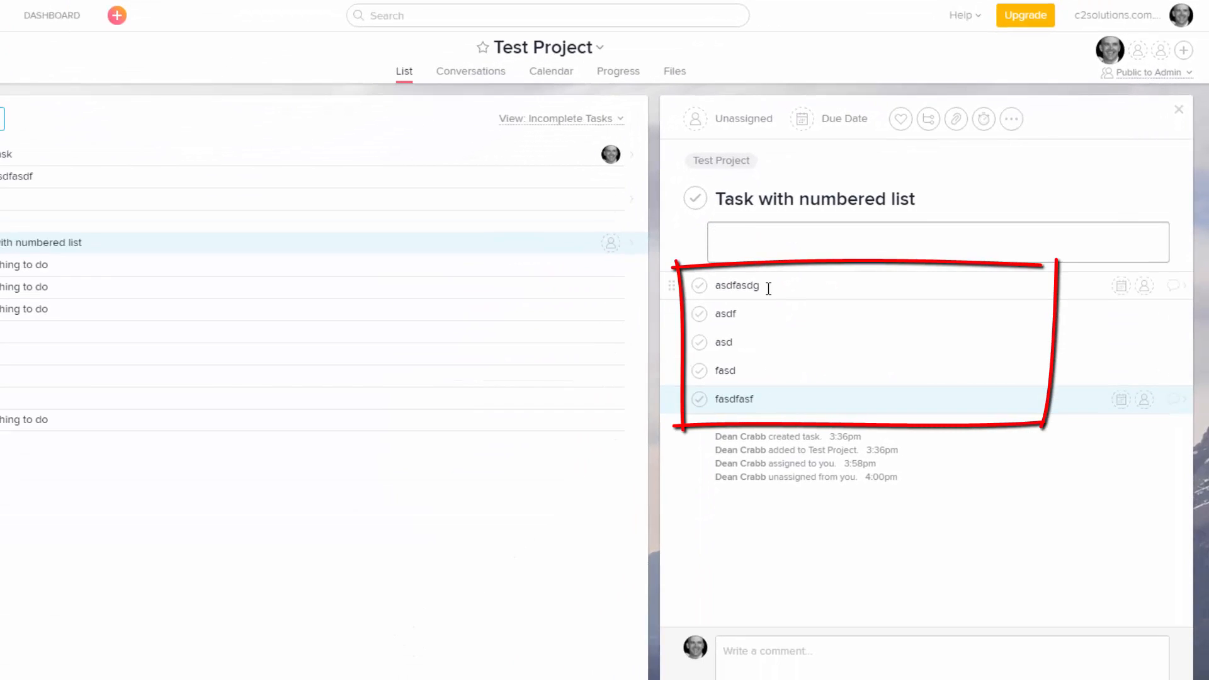
Step: Add a subtask named asdfasdf directly below the asdfasdg subtask
{"action": "left_click", "coordinate": [768, 287]}
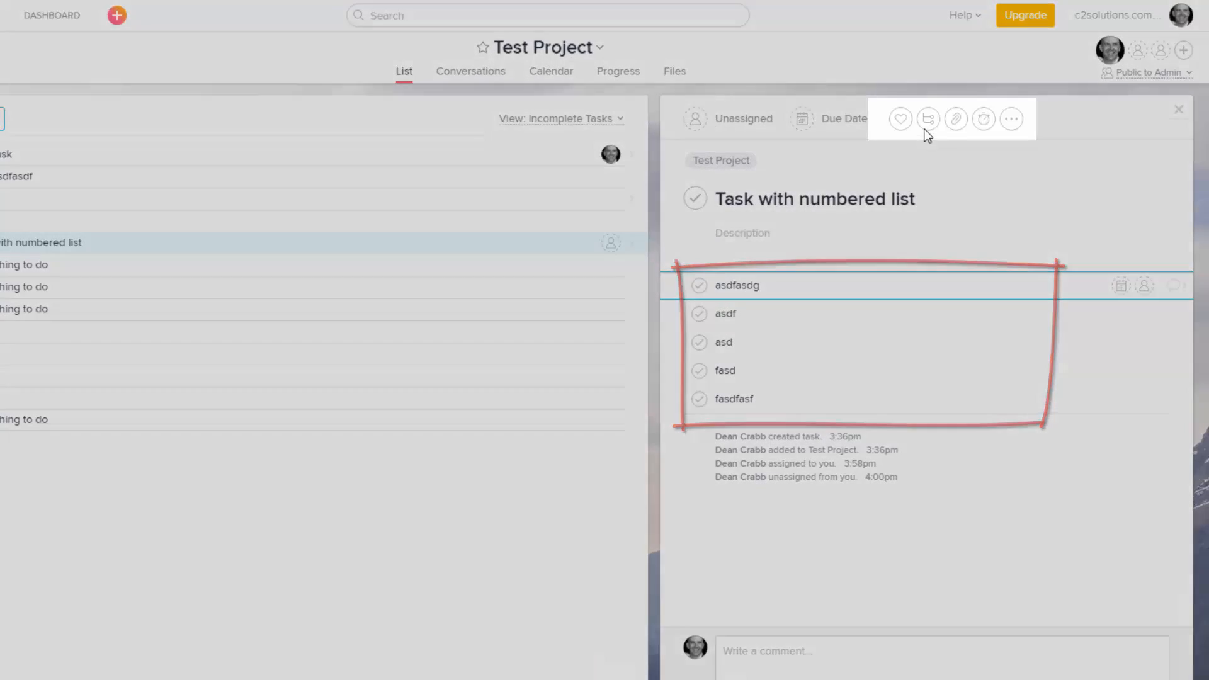
{"action": "key", "text": "Return"}
{"action": "type", "text": "asdfasdf"}
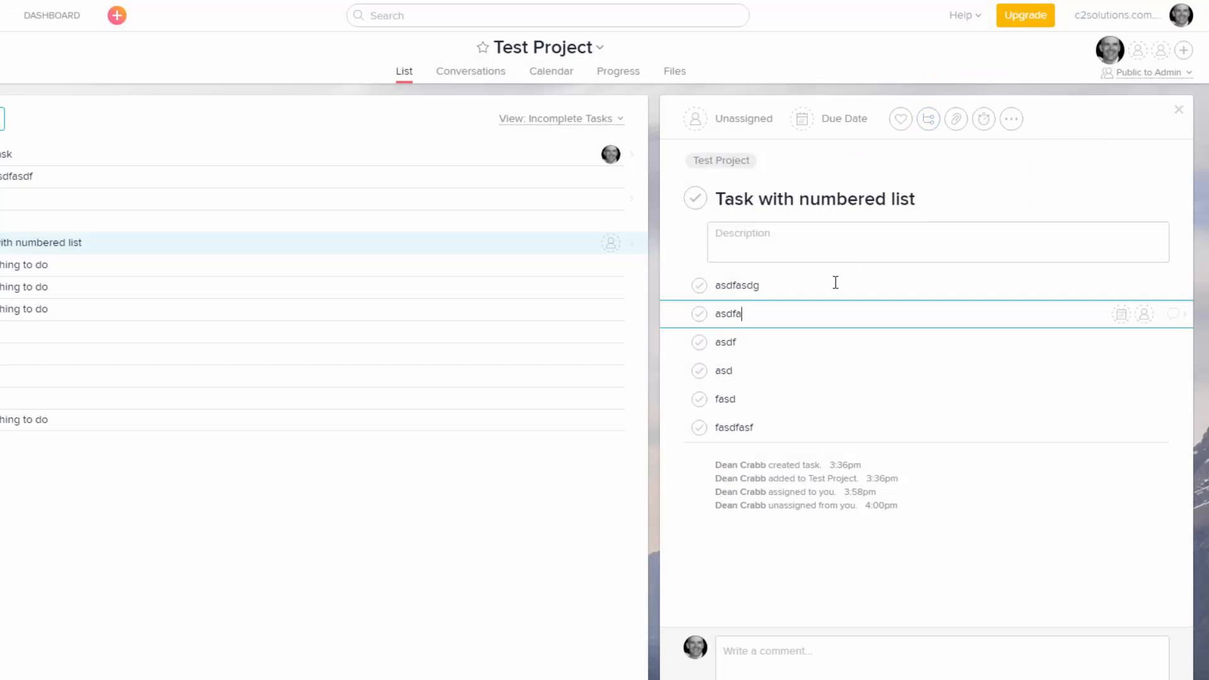
Step: Delete all subtasks of Task with numbered list, from asdfasdg through fasdfasf, in one go
{"action": "left_click", "coordinate": [813, 417]}
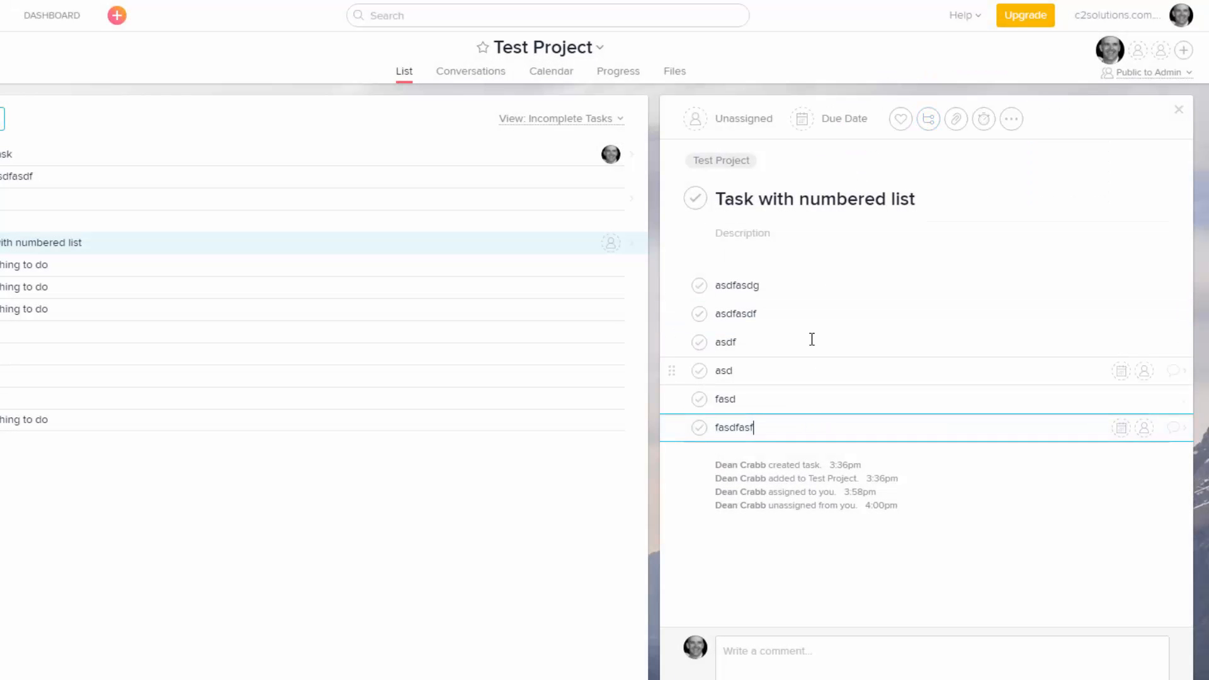
{"action": "left_click", "coordinate": [807, 290]}
{"action": "left_click", "coordinate": [805, 428], "text": "shift"}
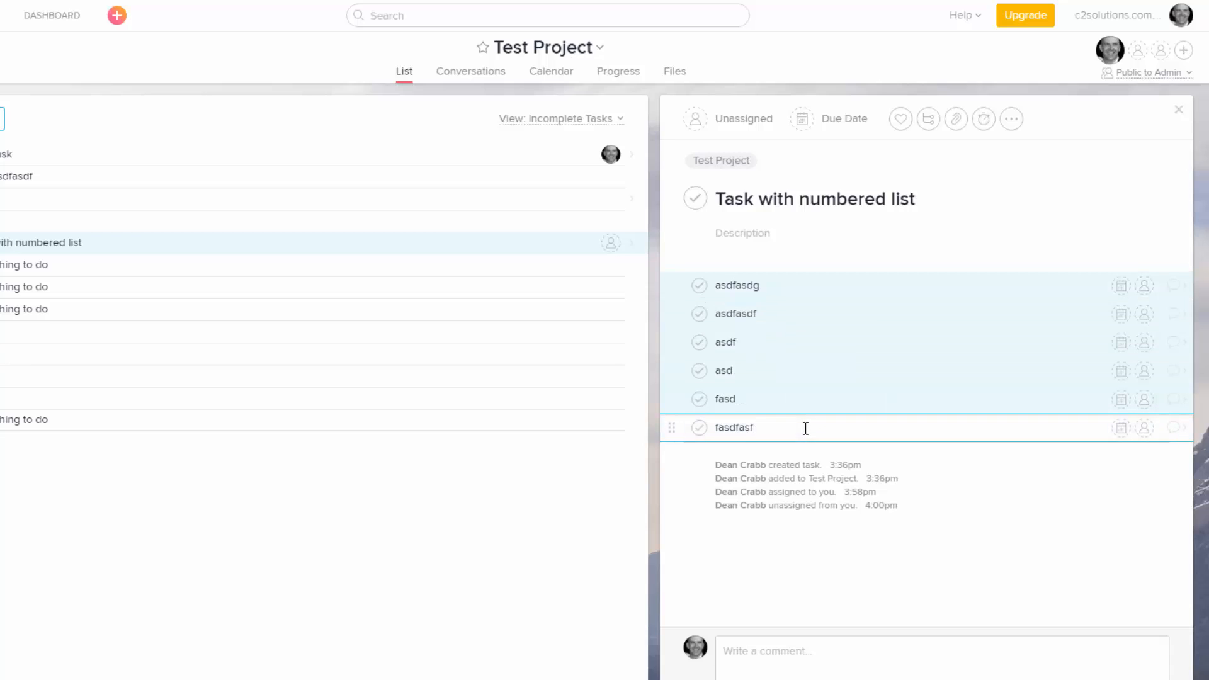
{"action": "key", "text": "Delete"}
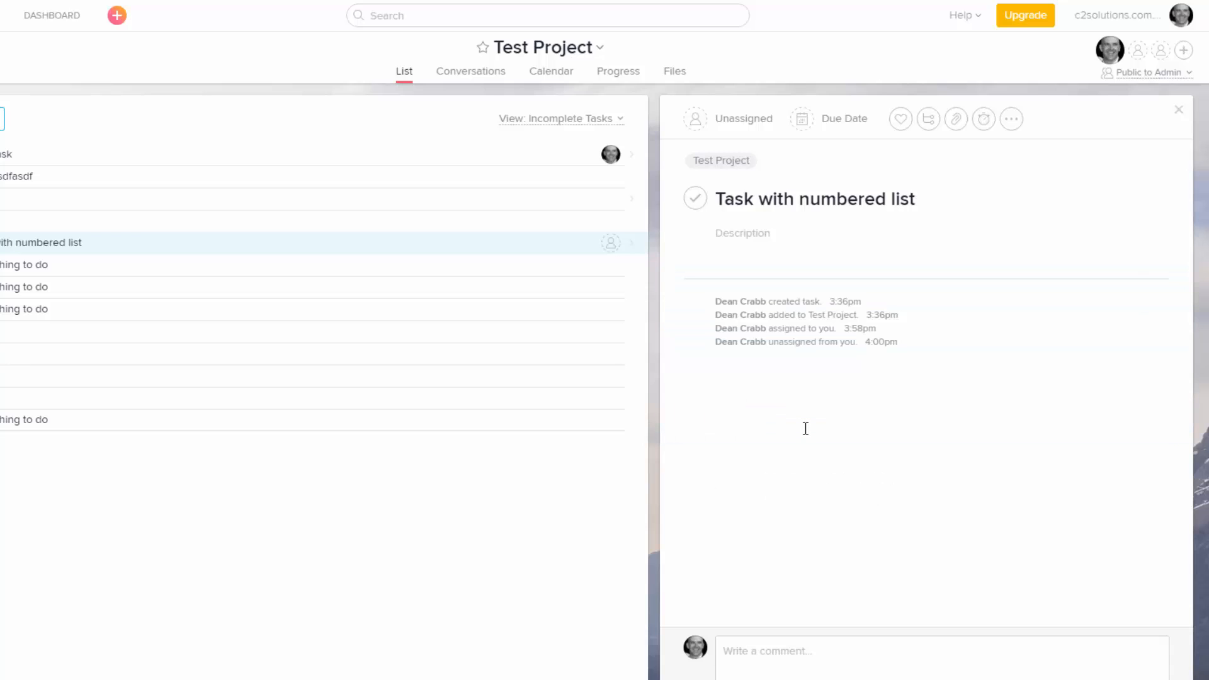
Step: Add a subtask named asdfasdfas to Task with numbered list and delete it again
{"action": "left_click", "coordinate": [927, 121]}
{"action": "type", "text": "asdfasdfas"}
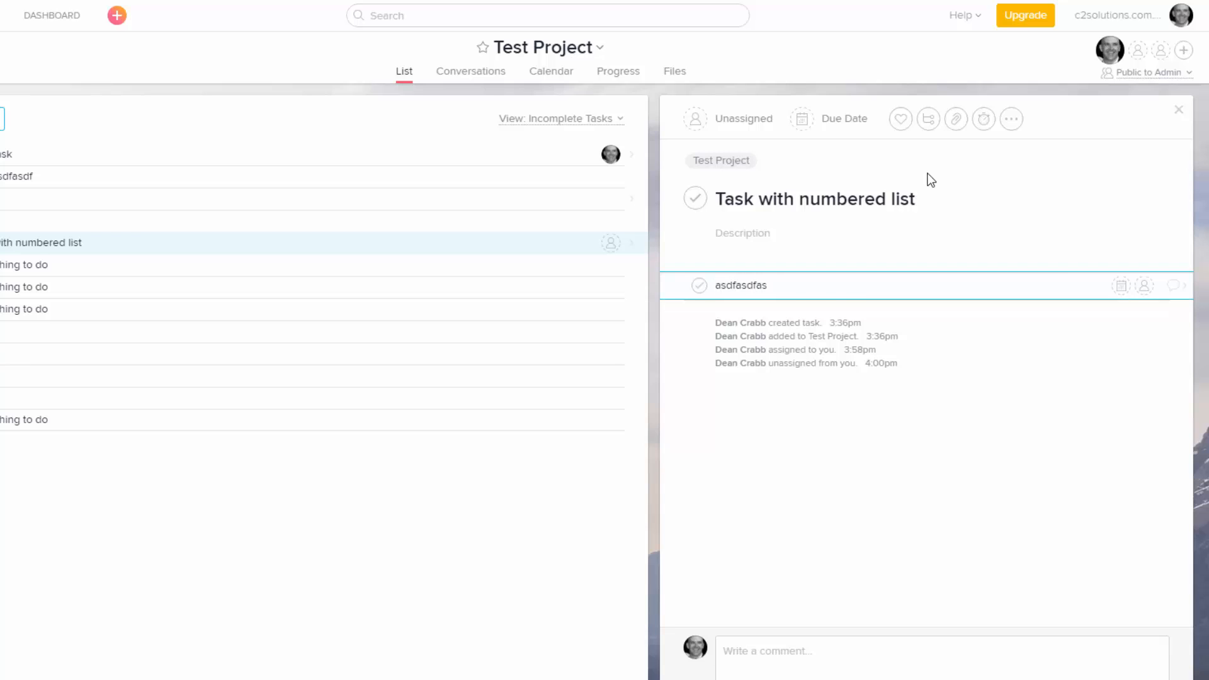
{"action": "key", "text": "Tab+BackSpace"}
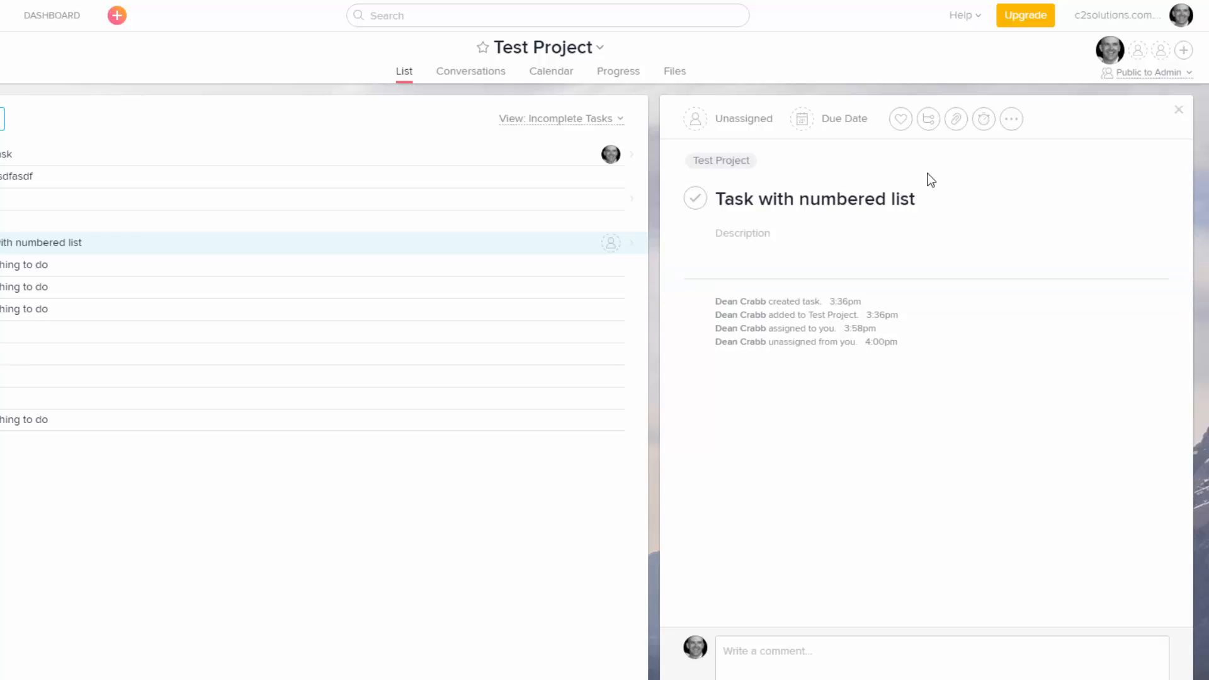
Step: Add a subtask named adgfadgasdg to Task with numbered list and tag the parent task with the red p1 tag
{"action": "key", "text": "Tab+s"}
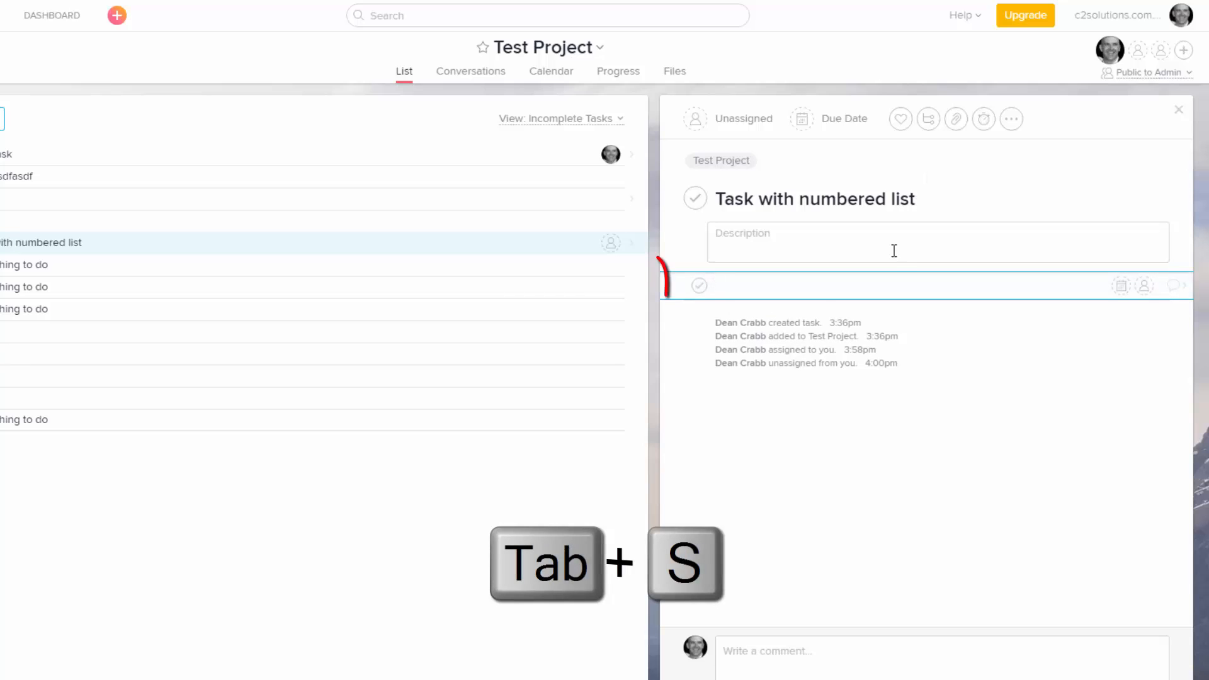
{"action": "type", "text": "adgfadgasdg"}
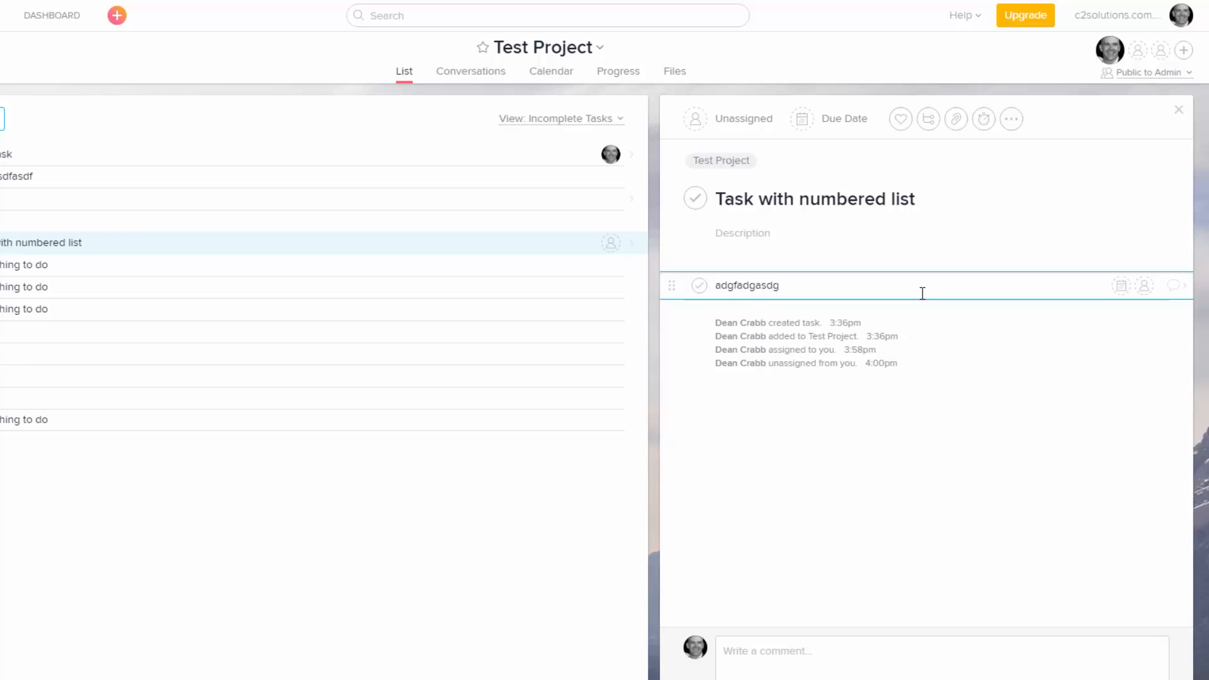
{"action": "key", "text": "Tab+t"}
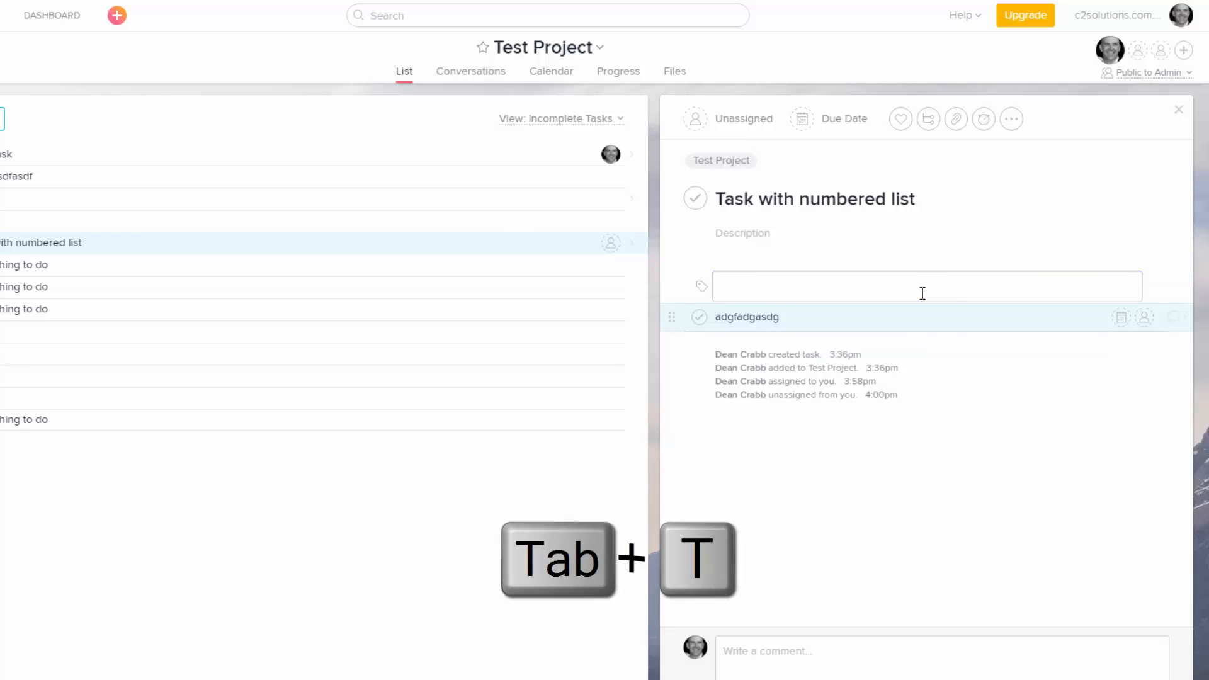
{"action": "type", "text": "p1"}
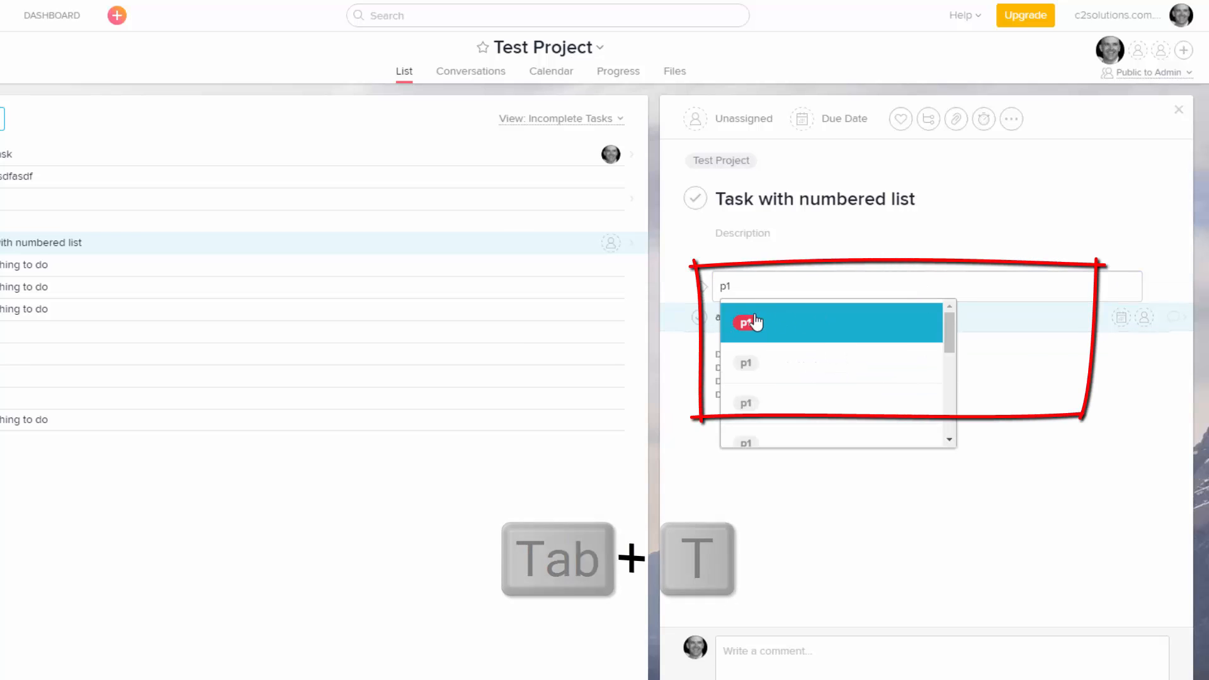
{"action": "left_click", "coordinate": [756, 323]}
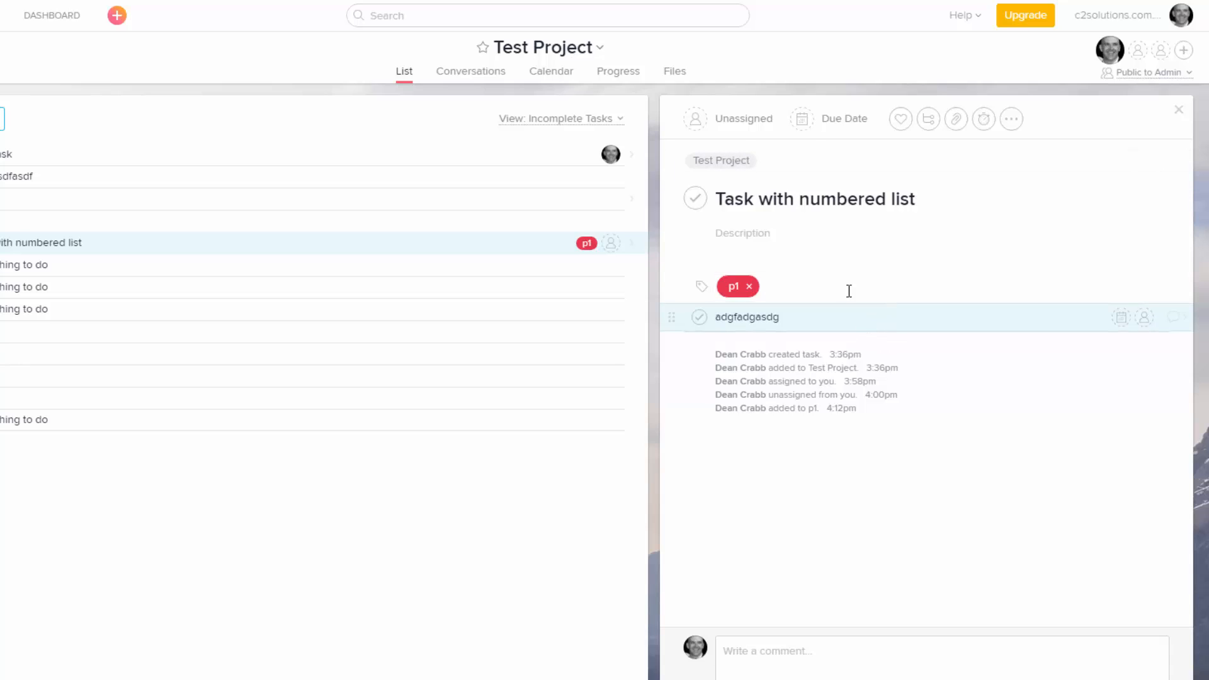
Step: Open the details of the adgfadgasdg subtask, mark it complete and set it back to incomplete
{"action": "left_click", "coordinate": [796, 316]}
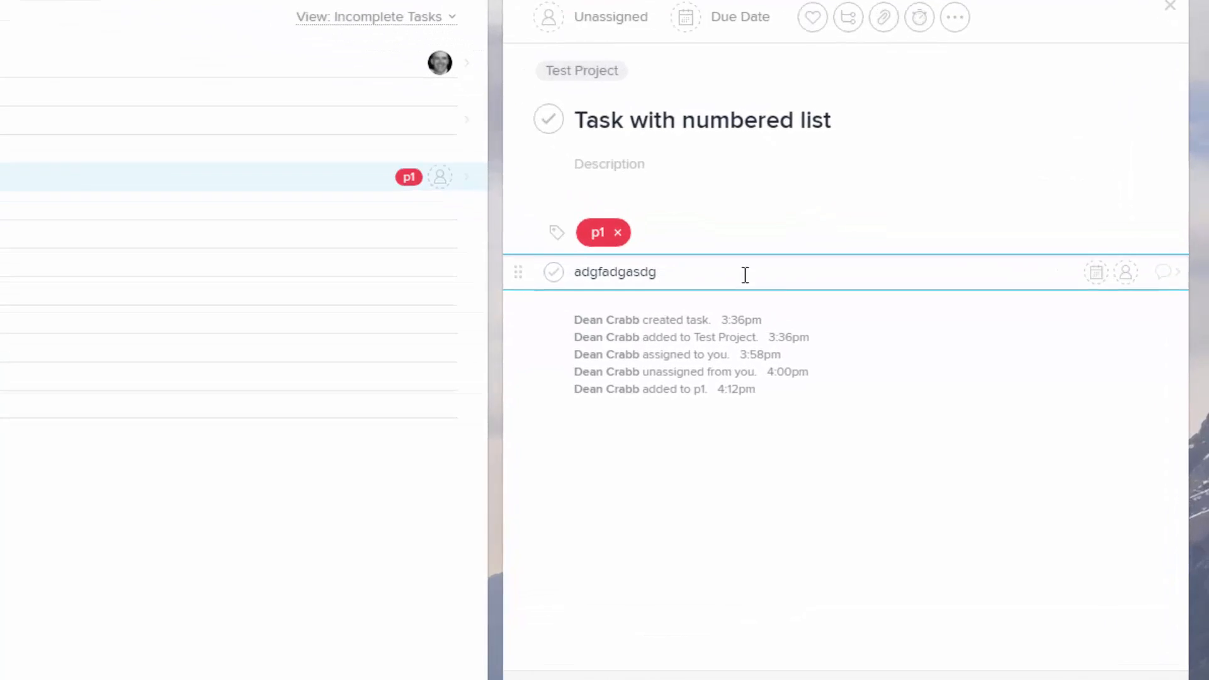
{"action": "left_click", "coordinate": [1162, 272]}
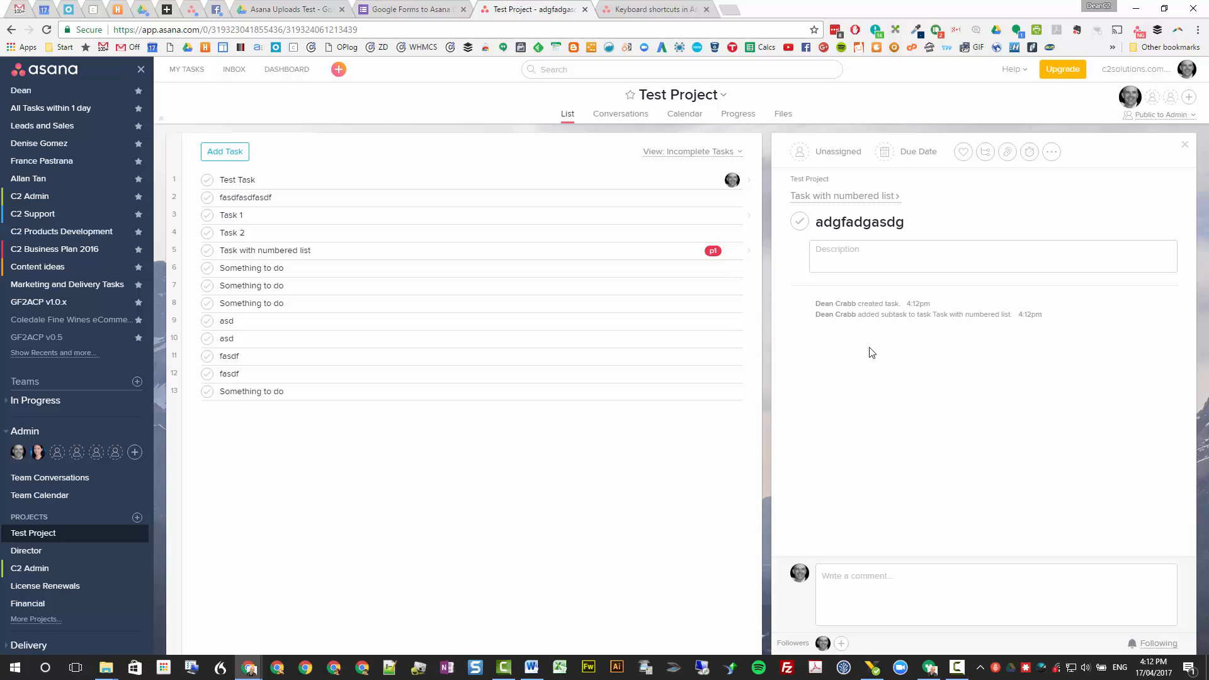
{"action": "left_click", "coordinate": [869, 264]}
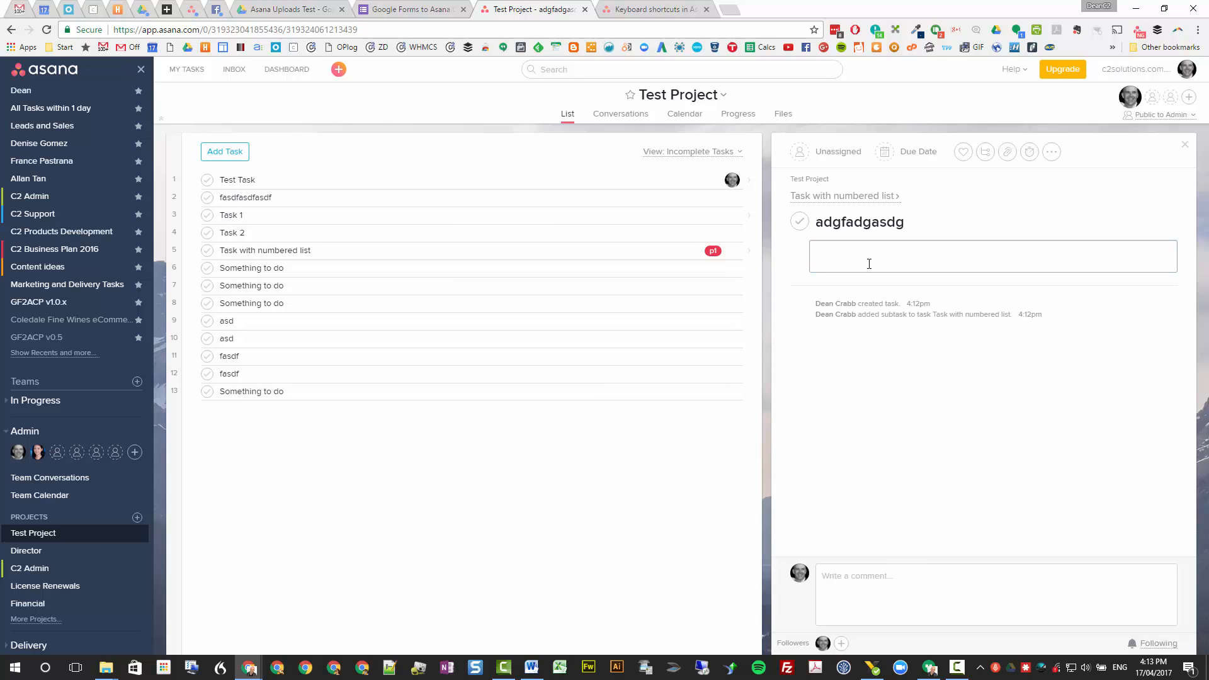
{"action": "key", "text": "ctrl+Return"}
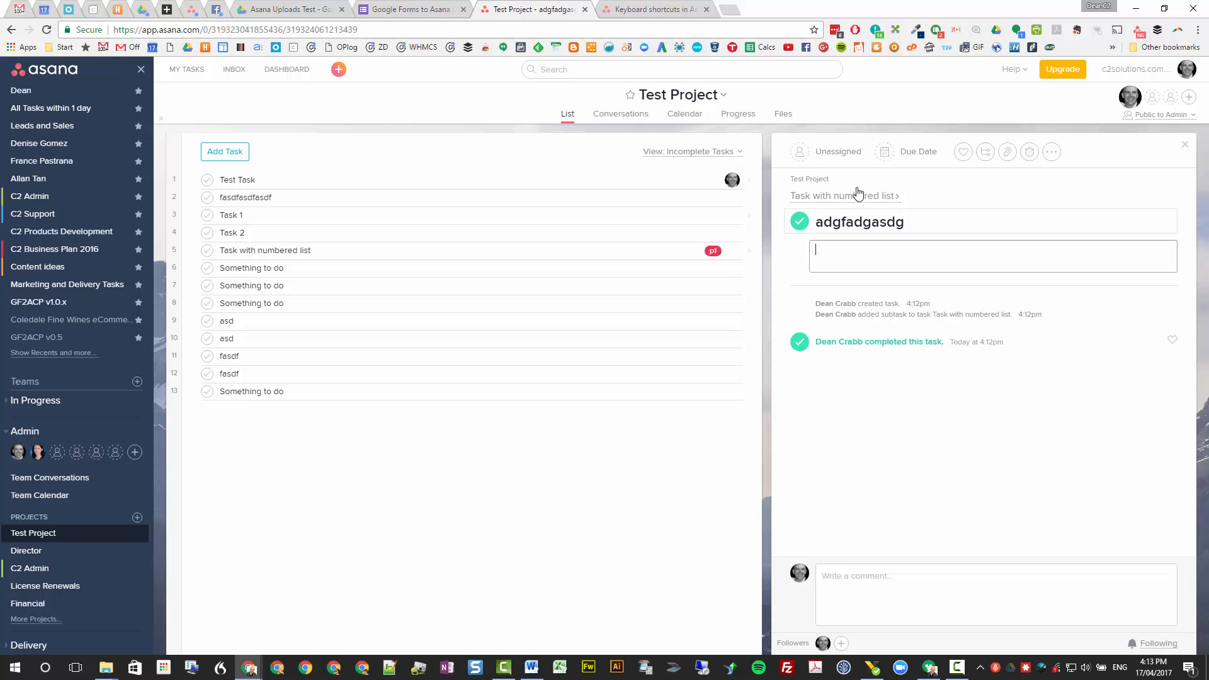
{"action": "left_click", "coordinate": [801, 231]}
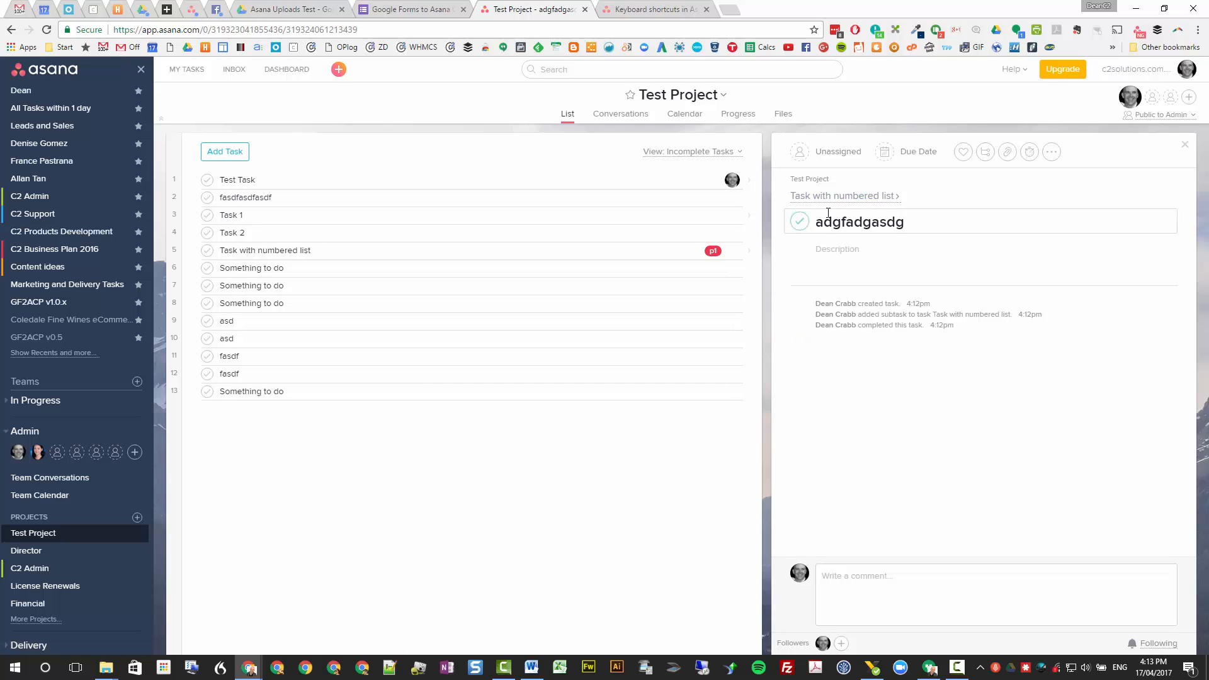
Step: Return to the parent Task with numbered list, mark it complete and set it back to incomplete
{"action": "left_click", "coordinate": [847, 197]}
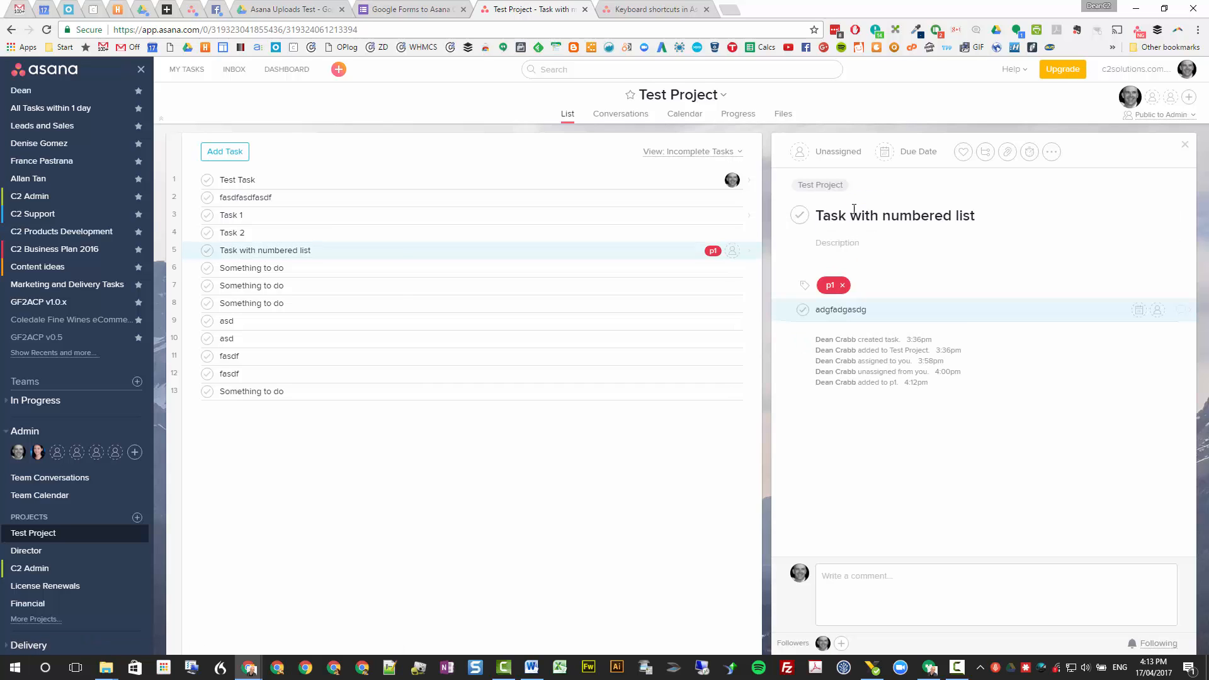
{"action": "left_click", "coordinate": [880, 244]}
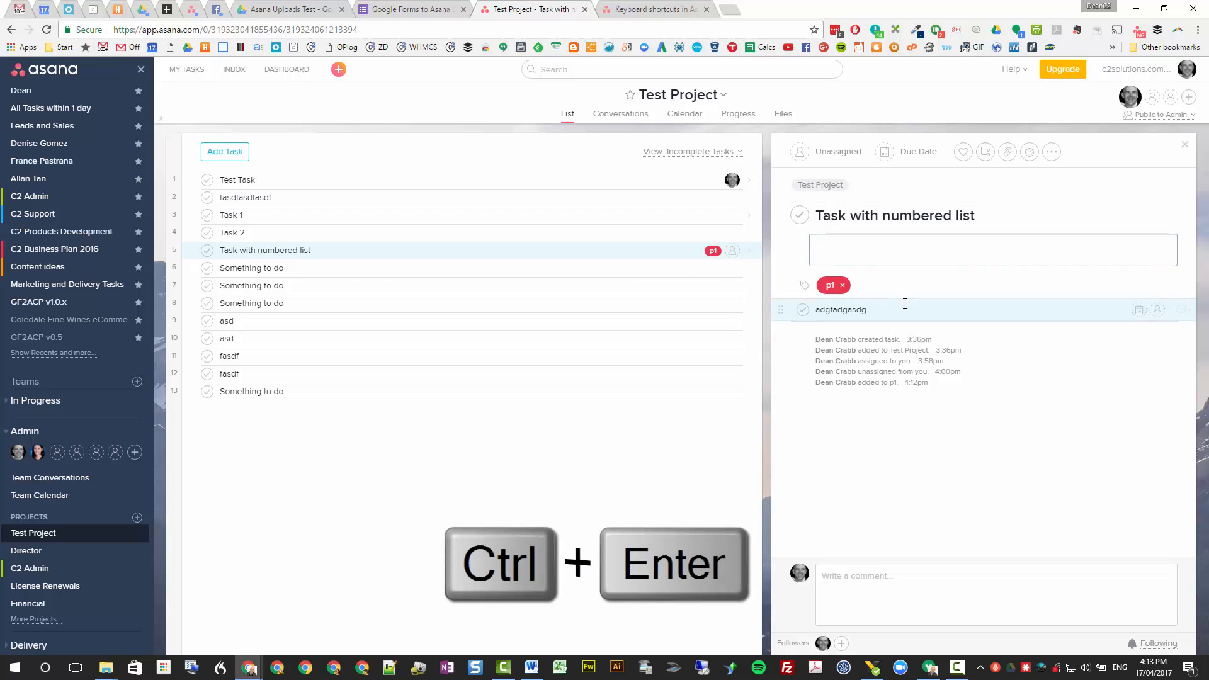
{"action": "key", "text": "ctrl+Return"}
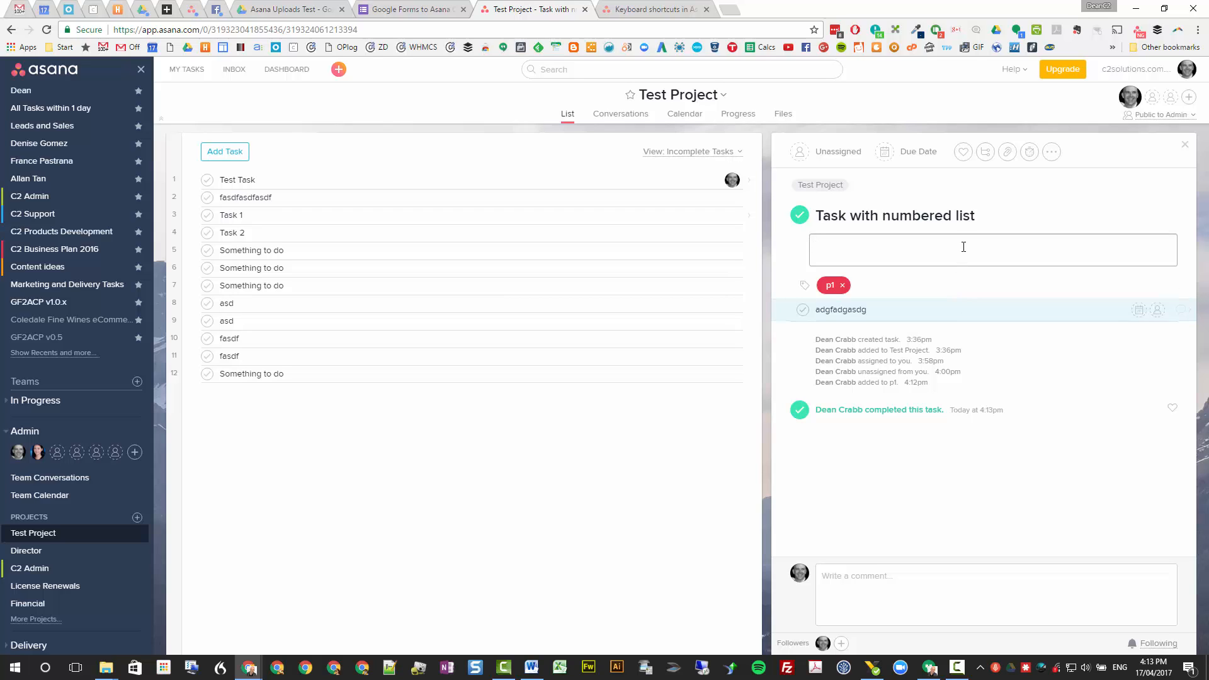
{"action": "key", "text": "ctrl+Return"}
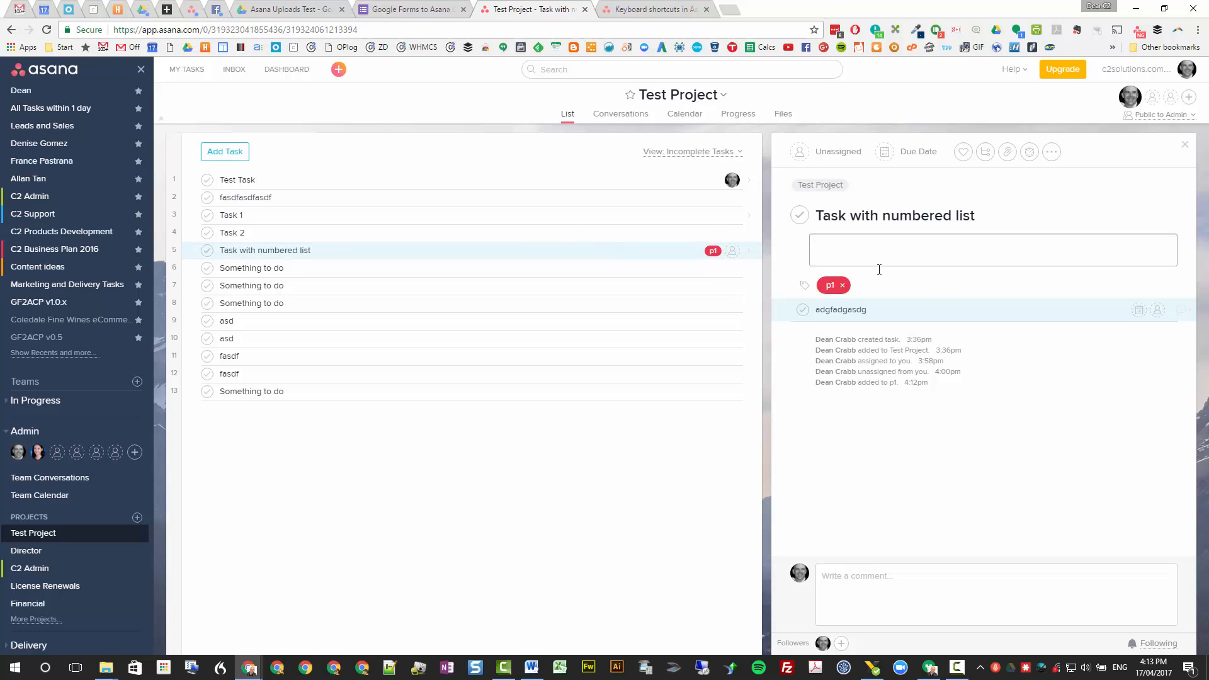
Step: Draft a comment on Task with numbered list reading asdfasdf, with a teammate mention followed by asdfasdfasdfasdf on a separate line
{"action": "key", "text": "Tab+c"}
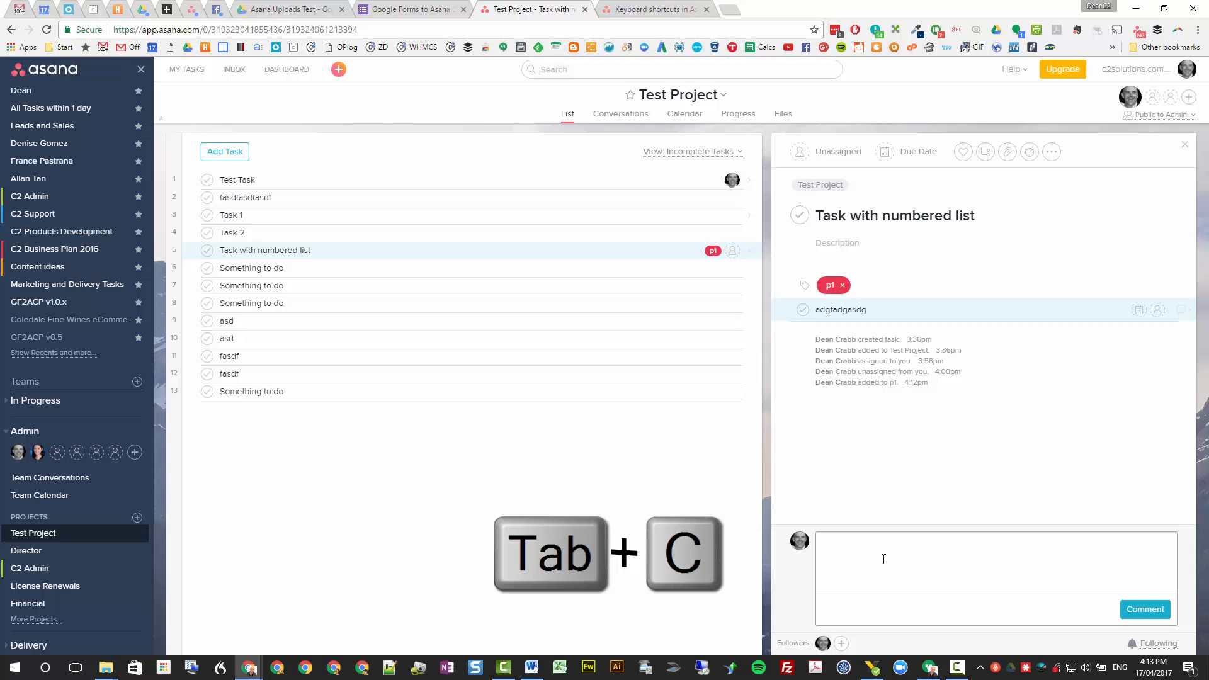
{"action": "type", "text": "asdfasdf"}
{"action": "key", "text": "Return"}
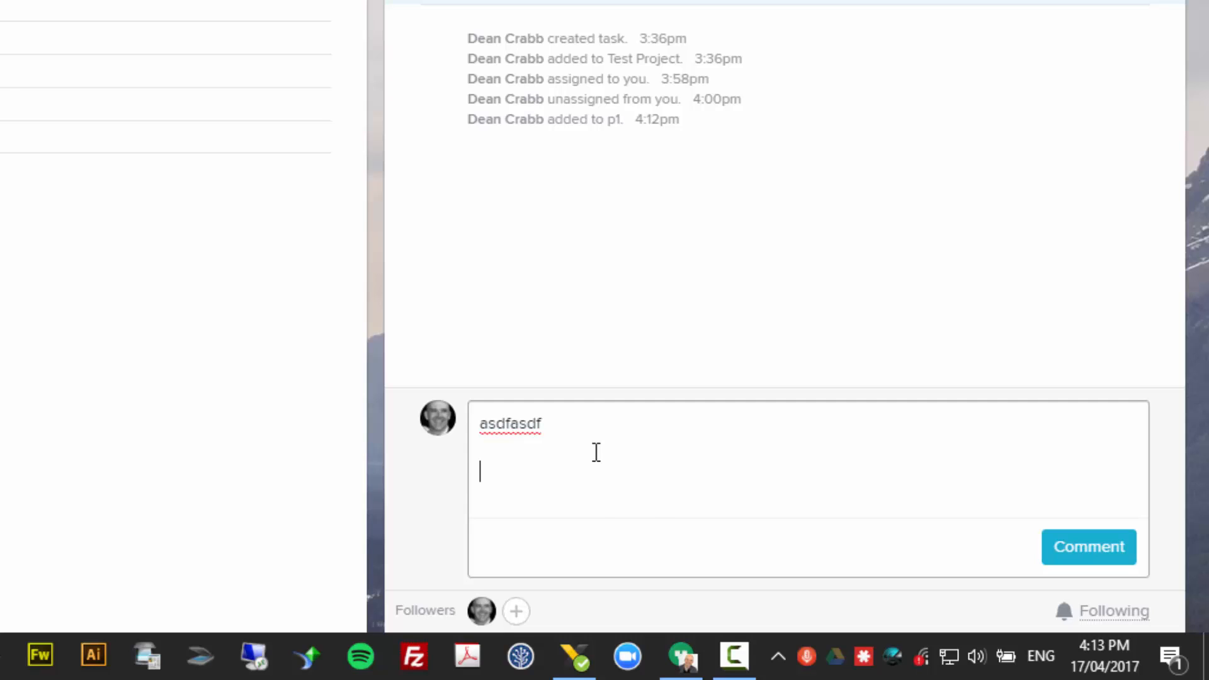
{"action": "type", "text": "@"}
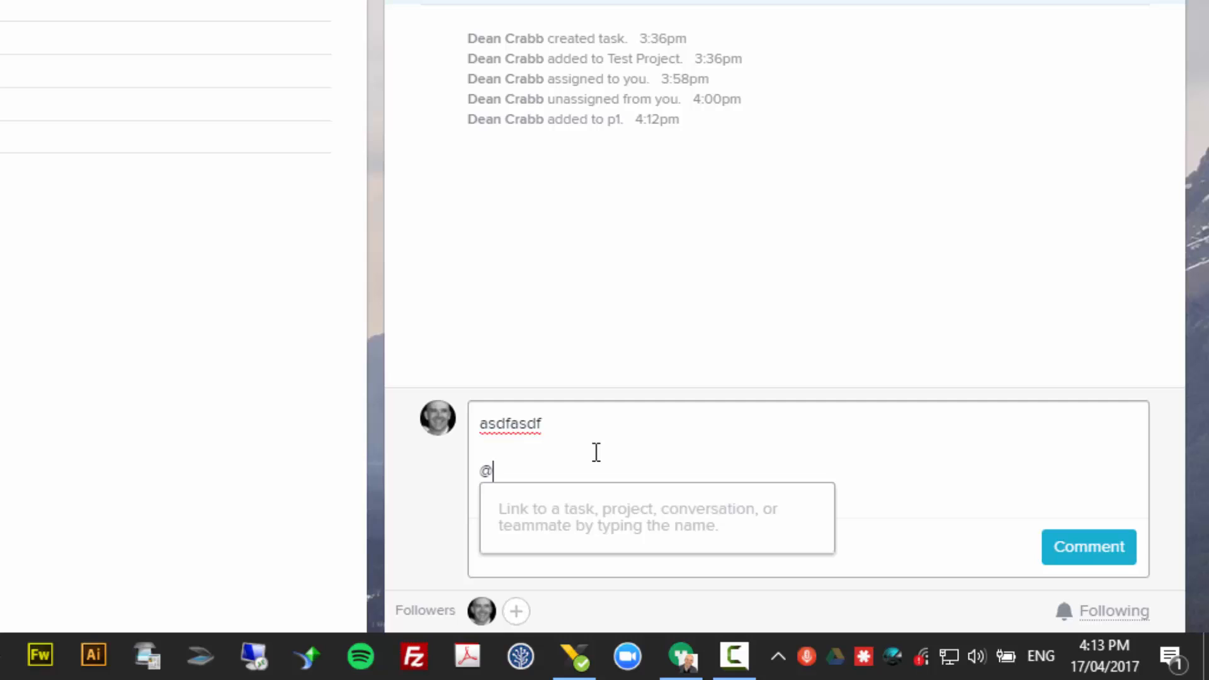
{"action": "type", "text": "de"}
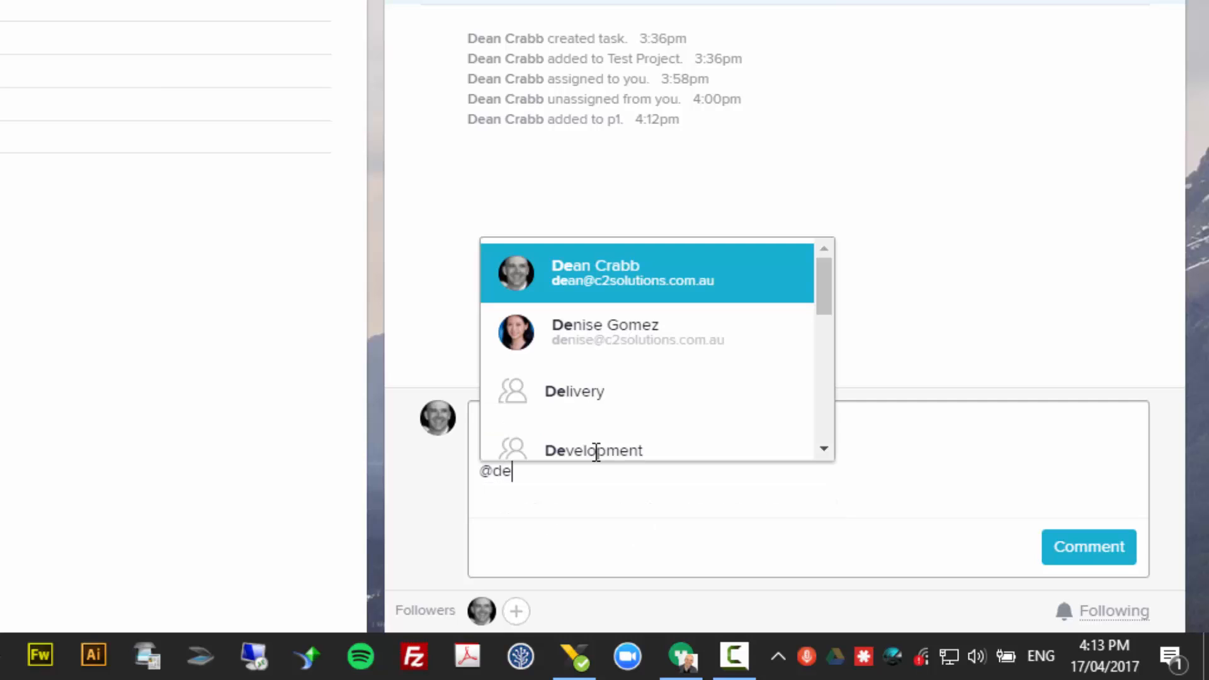
{"action": "type", "text": "ni"}
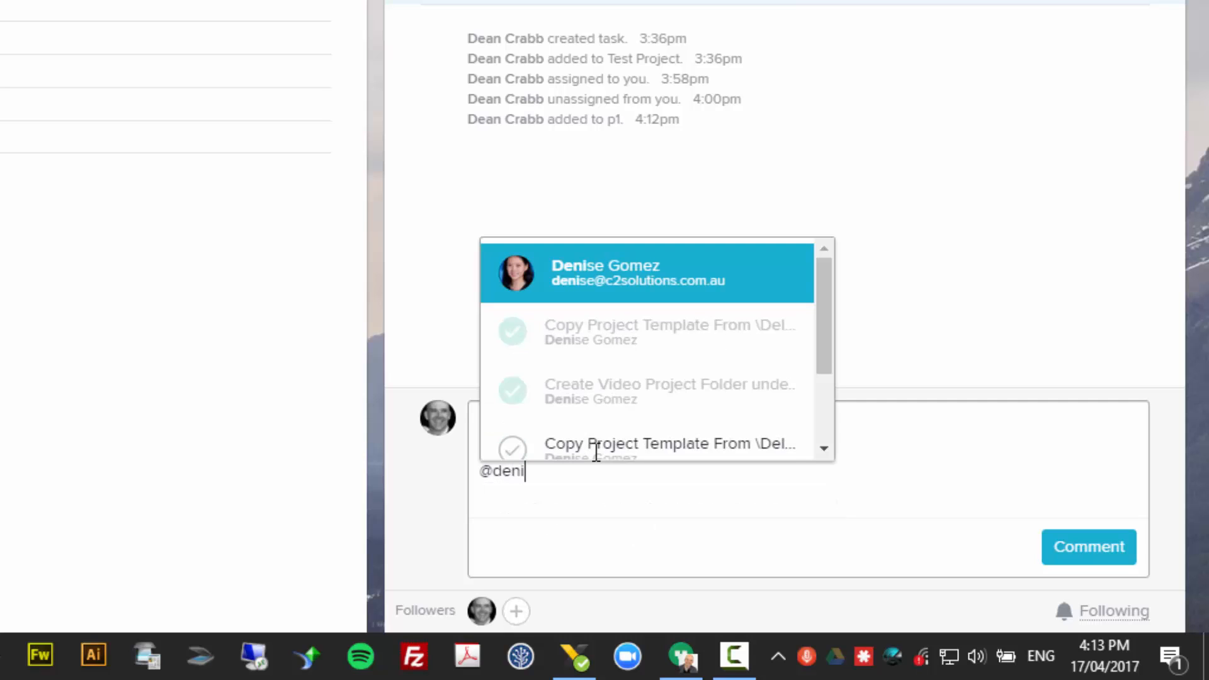
{"action": "key", "text": "Return"}
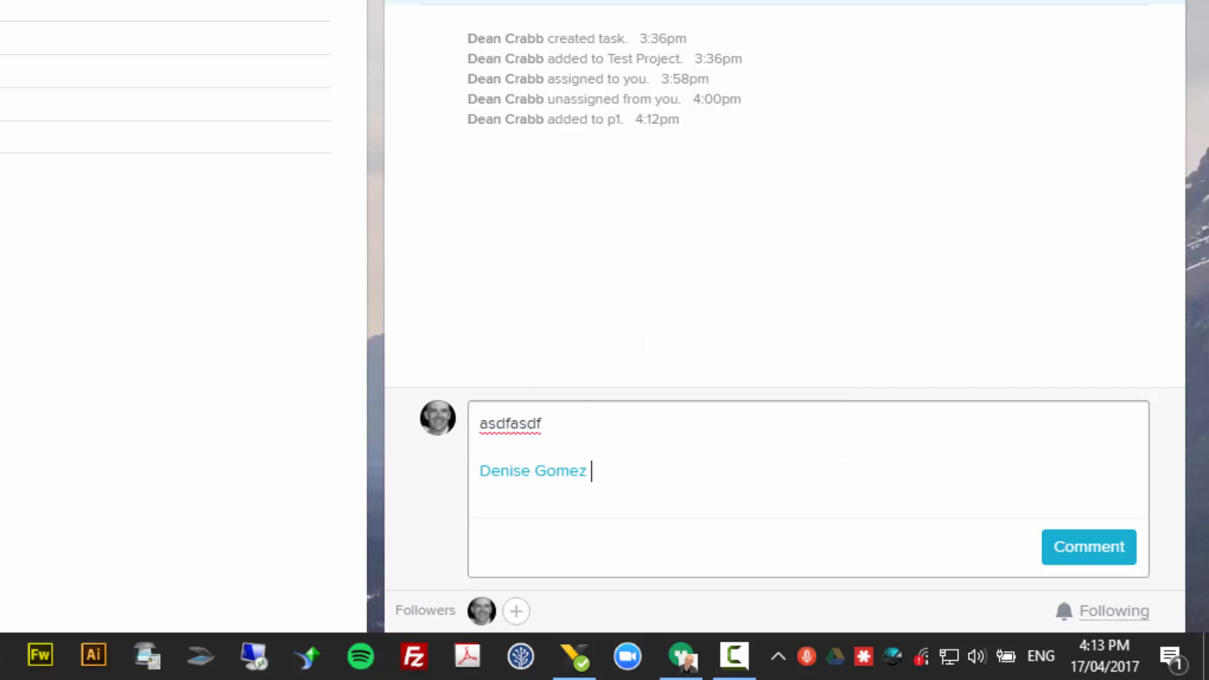
{"action": "type", "text": "asdfasdfasdfasdf"}
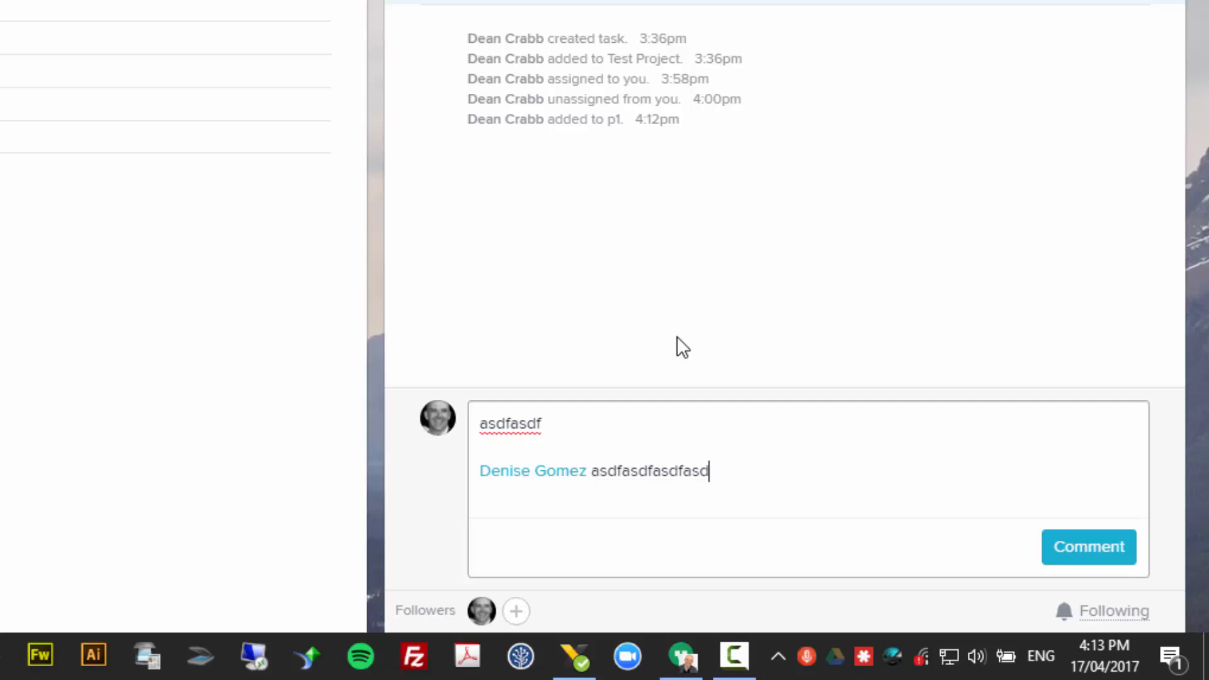
Step: Add a separate line to the draft comment with a link to the Illawarra Ramblers project followed by asdfasdfasdf
{"action": "key", "text": "Return"}
{"action": "key", "text": "Return"}
{"action": "type", "text": "@"}
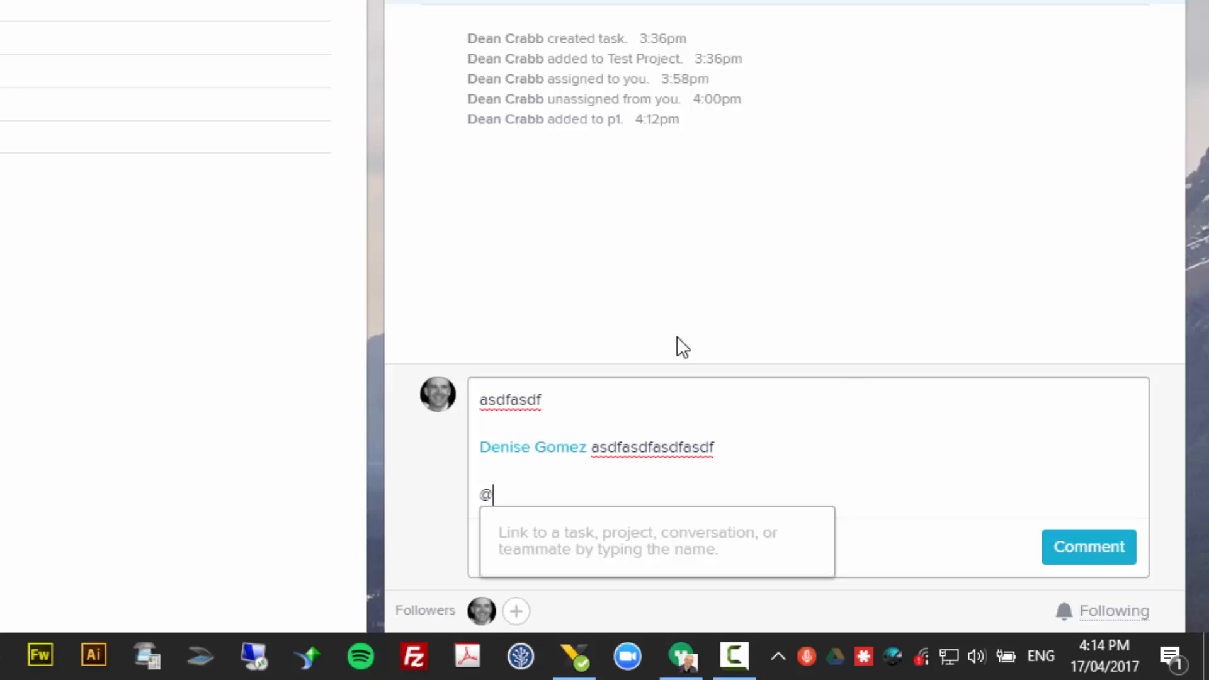
{"action": "type", "text": "ill"}
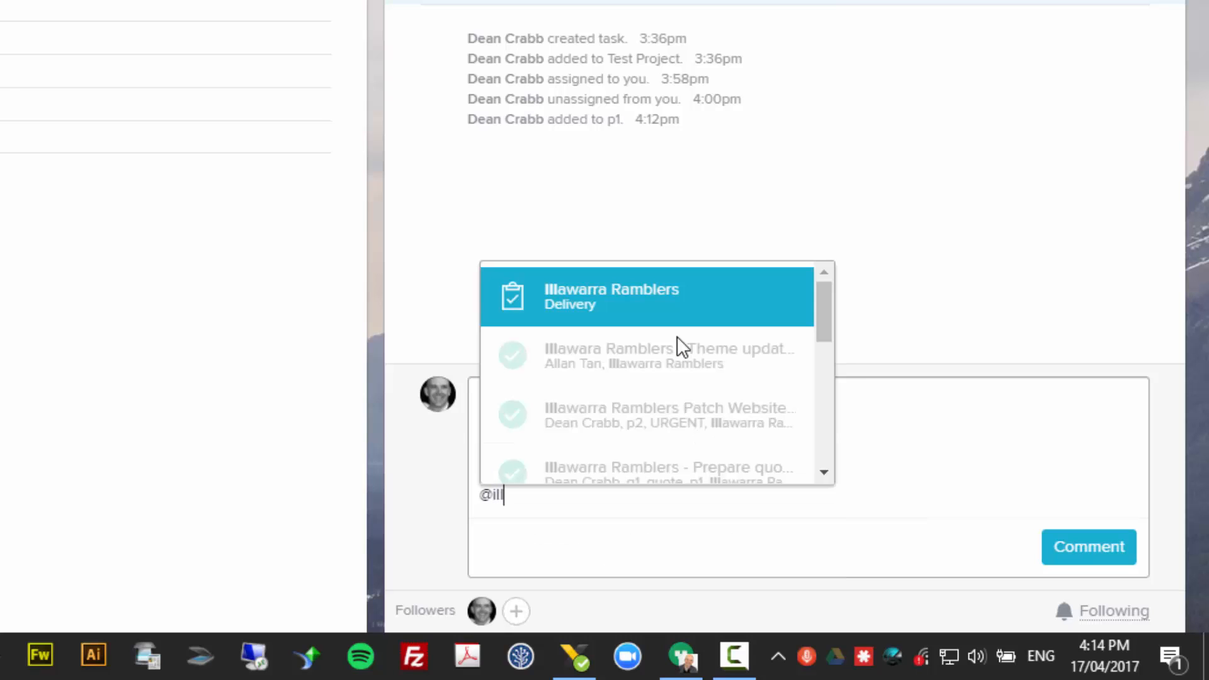
{"action": "left_click", "coordinate": [692, 311]}
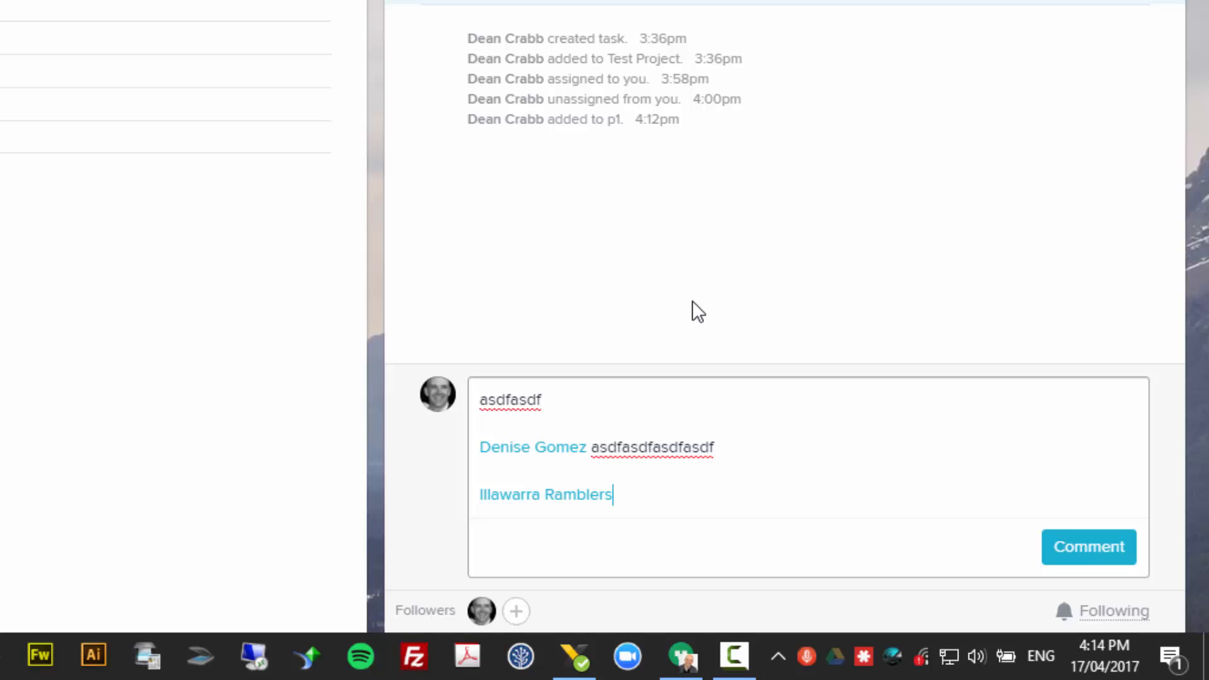
{"action": "type", "text": "asdfasdfasdf"}
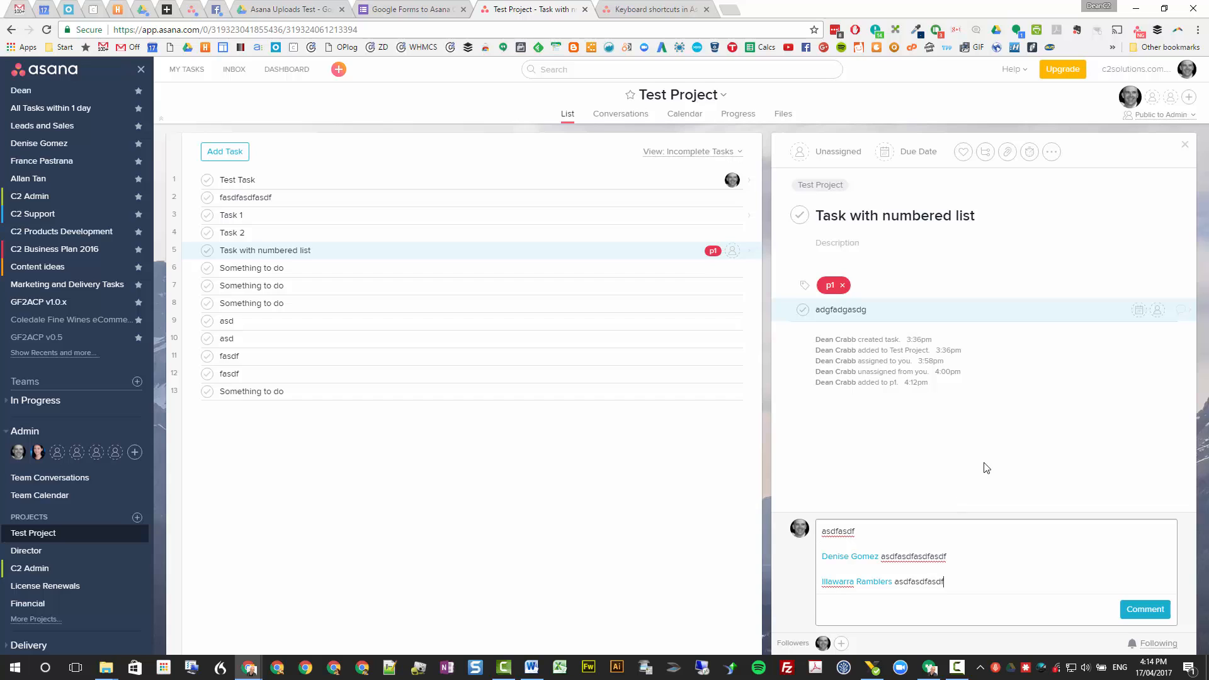
Step: Select the third consecutive Something to do task in row 8 and look through the full list of keyboard shortcuts
{"action": "left_click", "coordinate": [410, 304]}
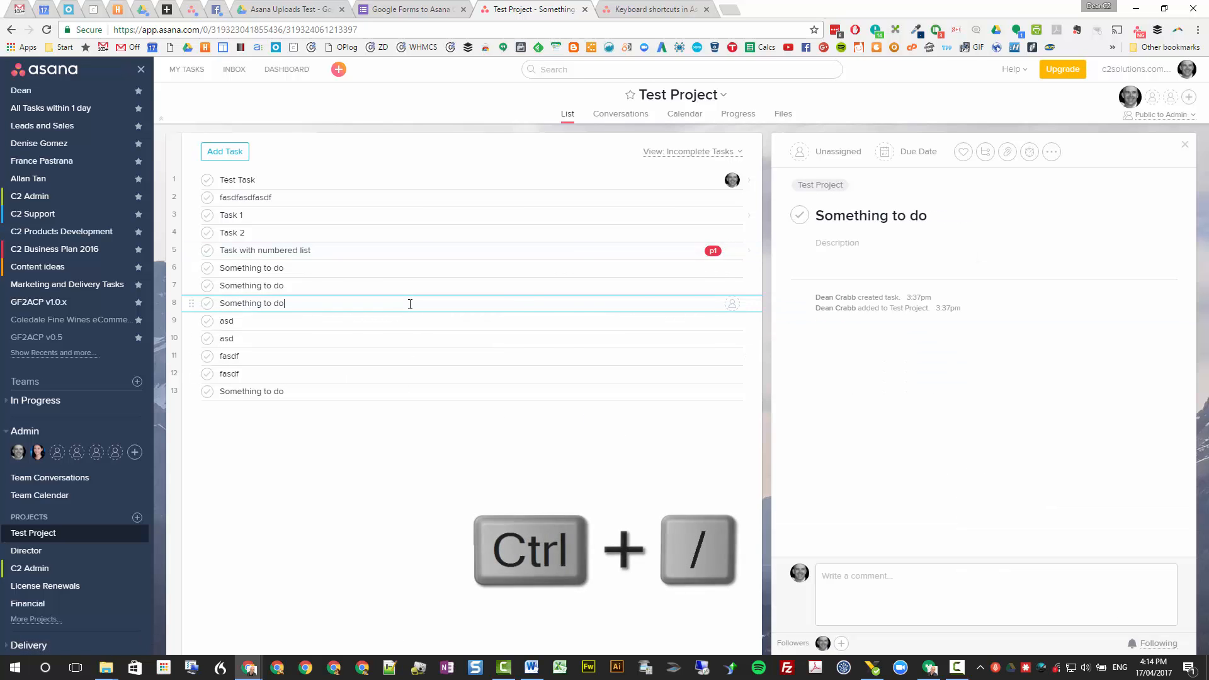
{"action": "key", "text": "ctrl+slash"}
{"action": "scroll", "coordinate": [576, 251], "scroll_direction": "down", "scroll_amount": 5}
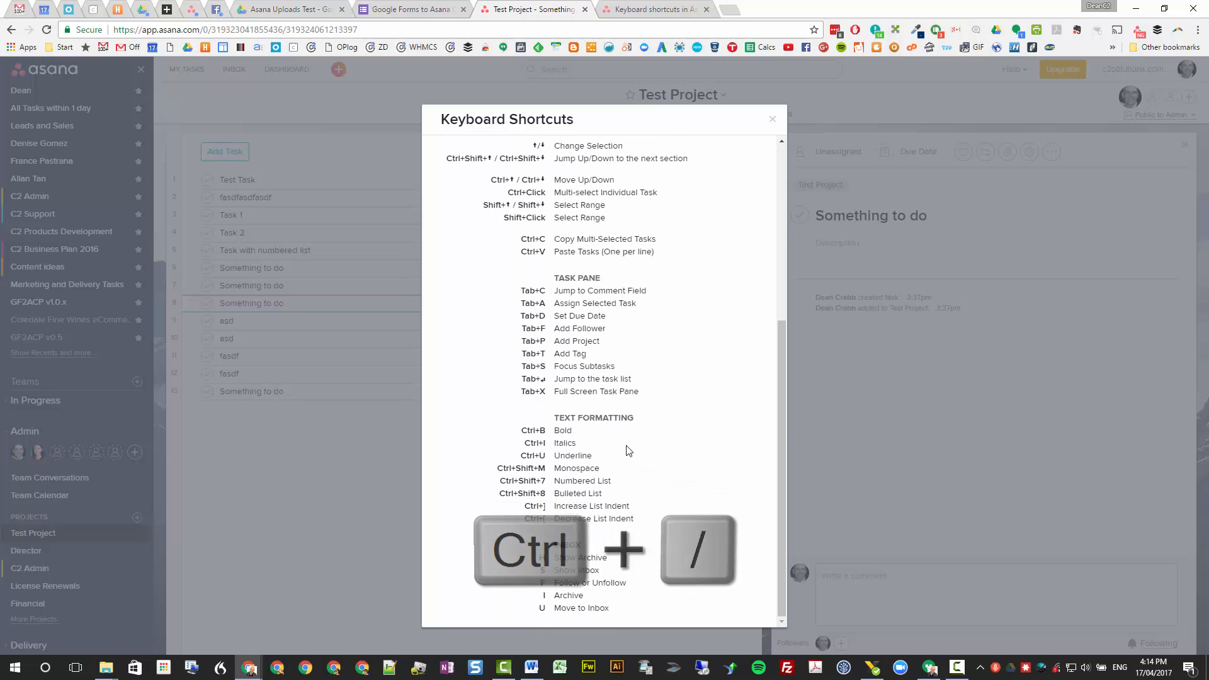
{"action": "scroll", "coordinate": [620, 478], "scroll_direction": "up", "scroll_amount": 5}
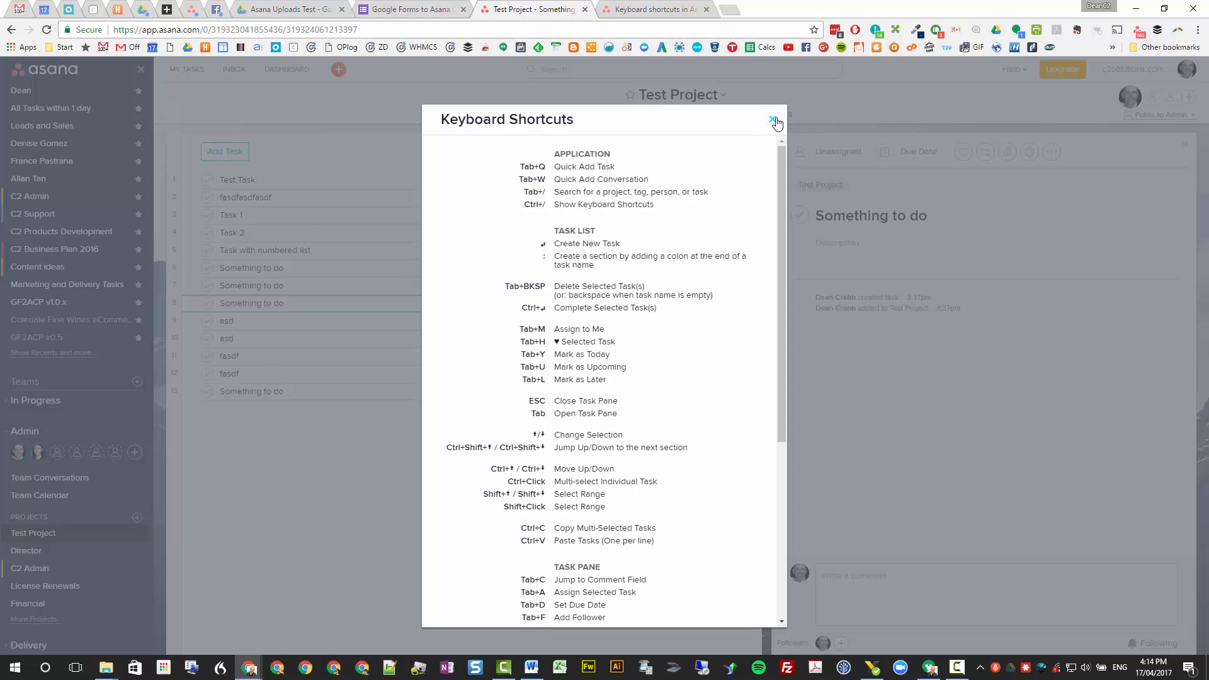